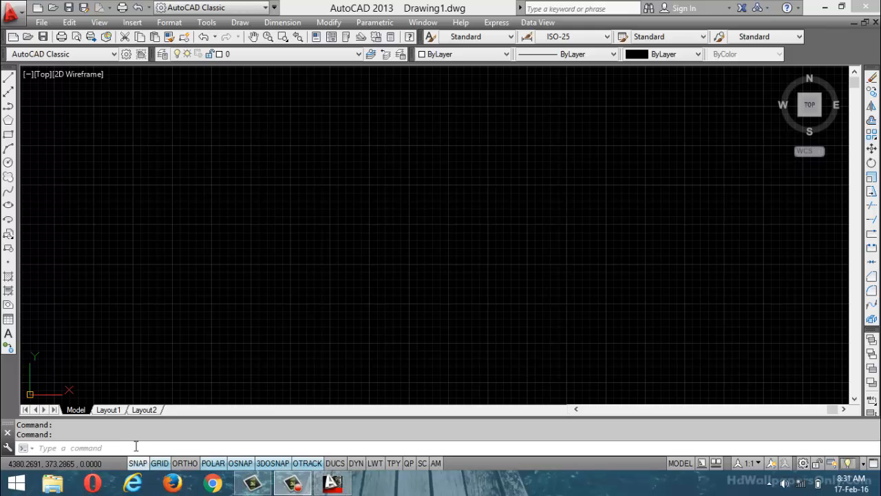
pyautogui.click(129, 444)
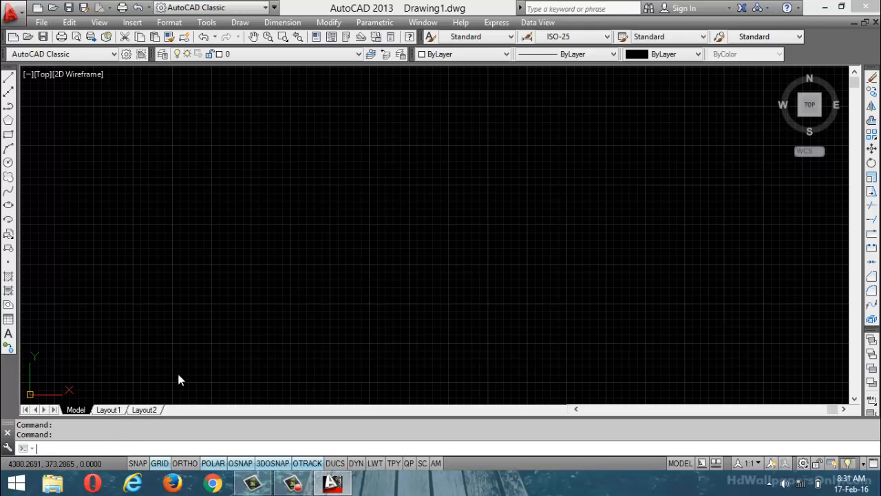
pyautogui.scroll(-5, 273, 307)
pyautogui.scroll(4, 288, 305)
pyautogui.scroll(-5, 288, 305)
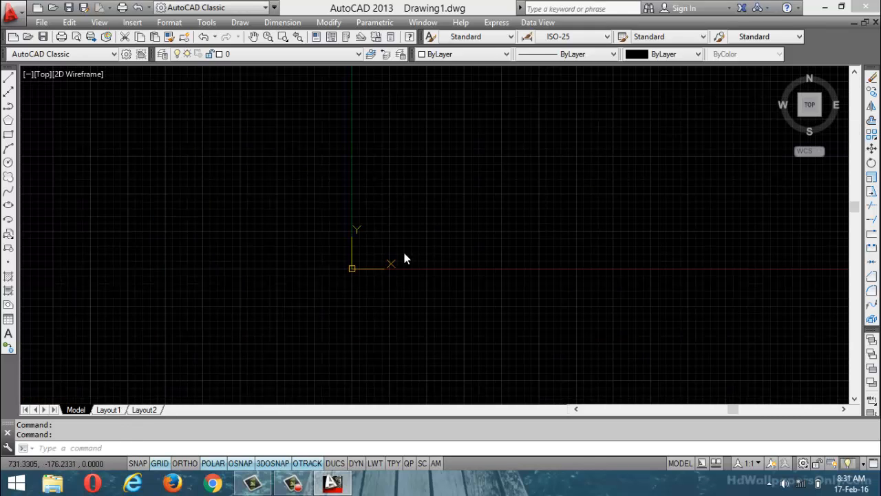
pyautogui.scroll(5, 403, 253)
pyautogui.scroll(5, 188, 289)
pyautogui.scroll(2, 187, 285)
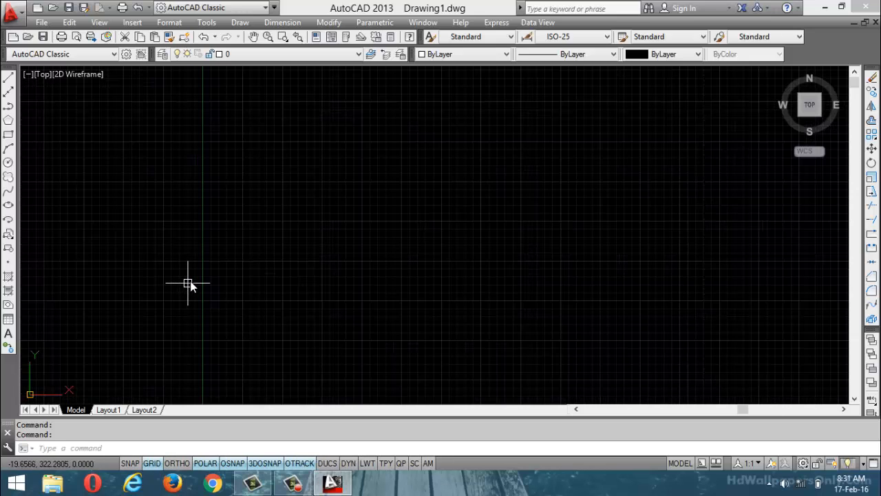
pyautogui.scroll(-9, 256, 251)
pyautogui.scroll(5, 241, 264)
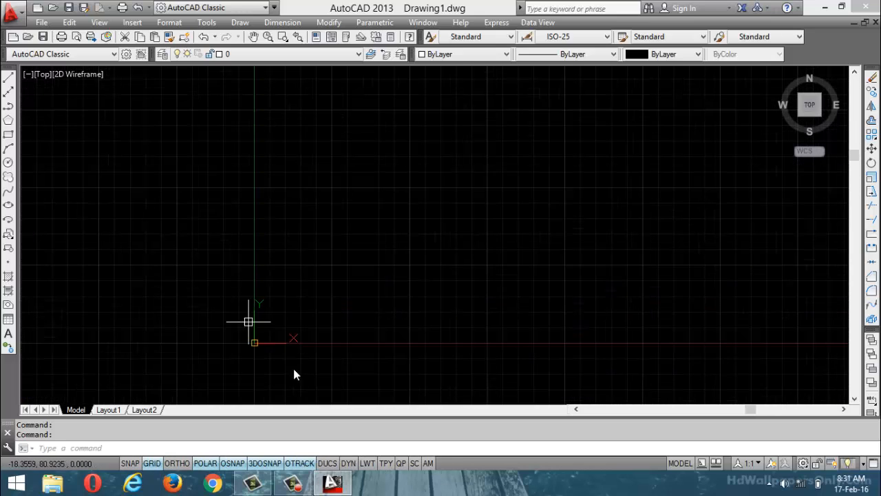
pyautogui.scroll(5, 286, 344)
pyautogui.scroll(3, 190, 286)
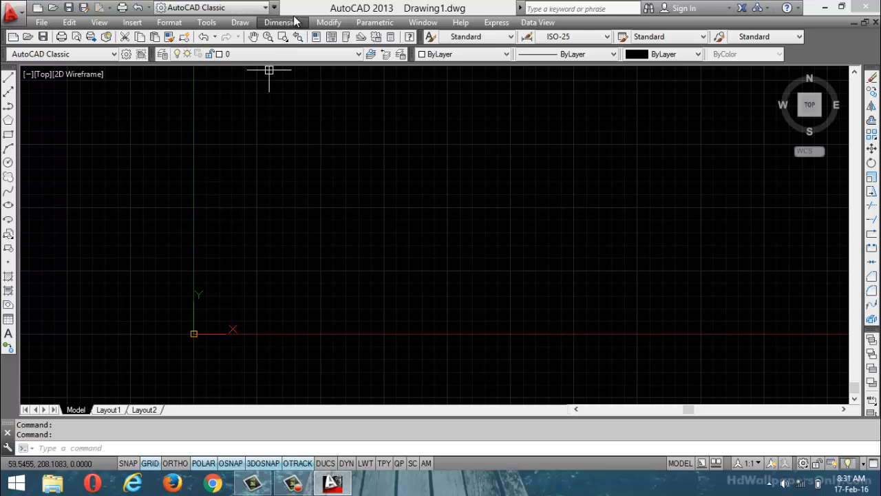
pyautogui.click(242, 21)
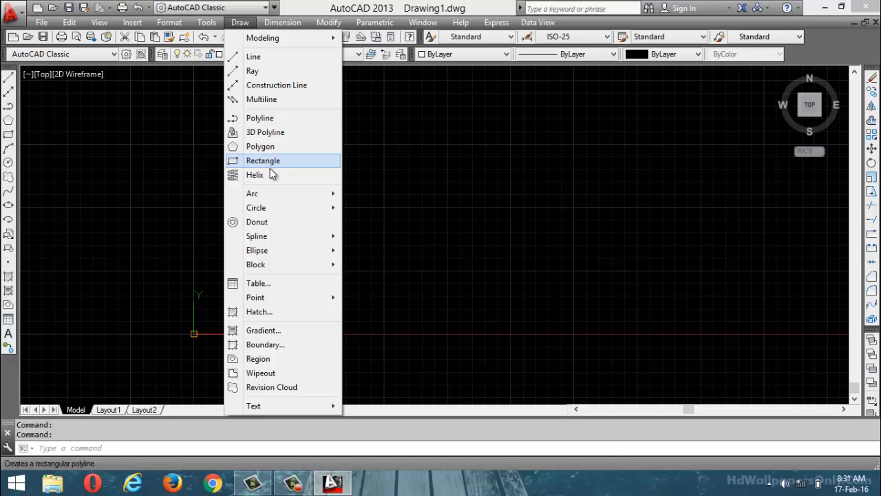
pyautogui.click(473, 233)
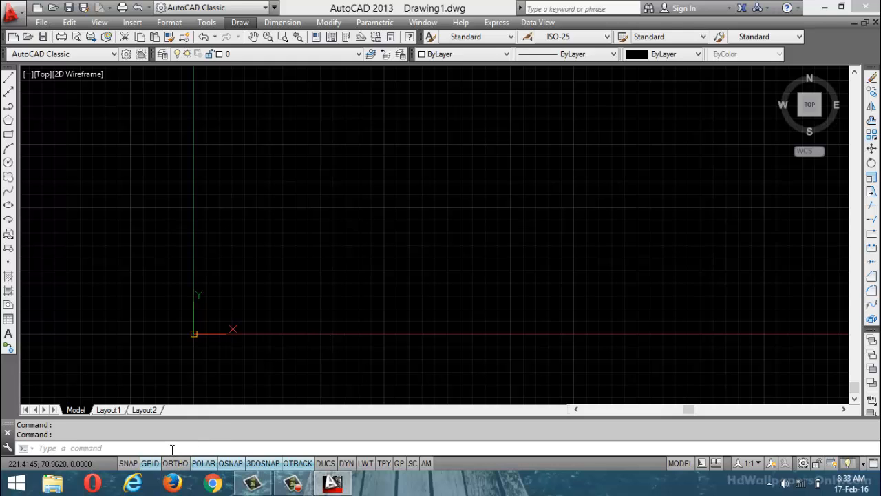
pyautogui.press('Escape')
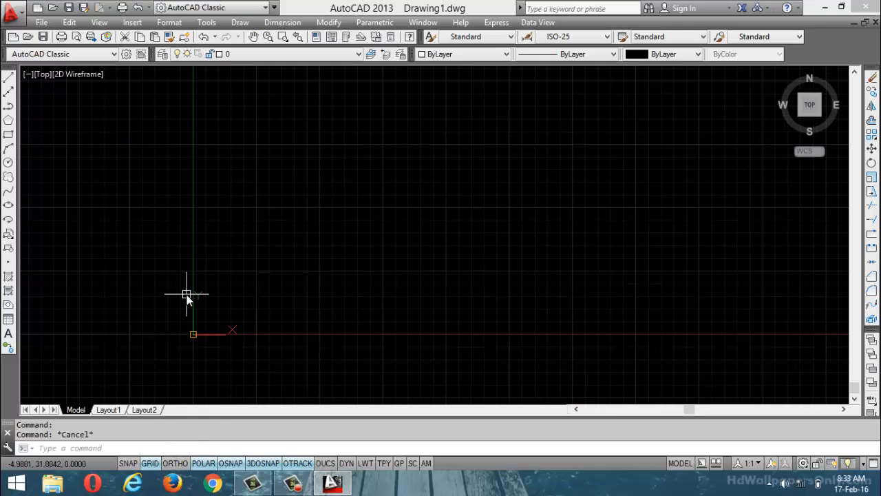
# - Draw a rectangle freehand above the X axis, to the right of the origin, by picking two opposite corners
pyautogui.write('rec')
pyautogui.press('Return')
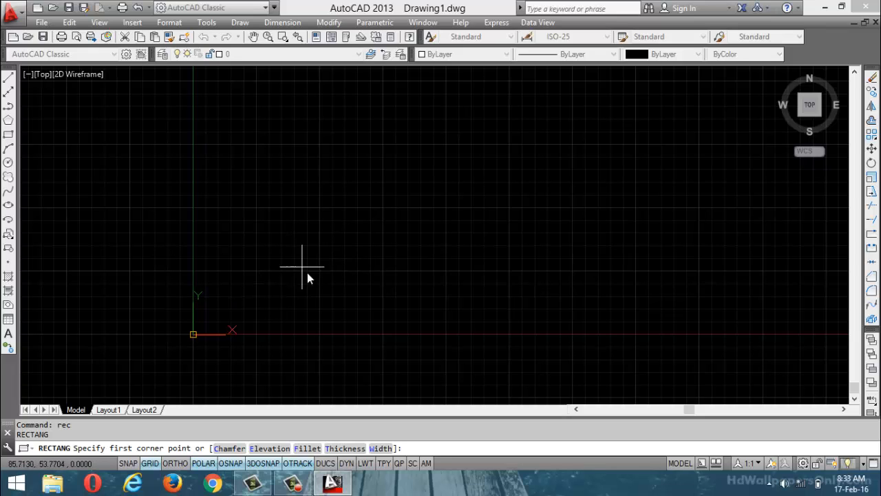
pyautogui.scroll(2, 307, 272)
pyautogui.click(242, 318)
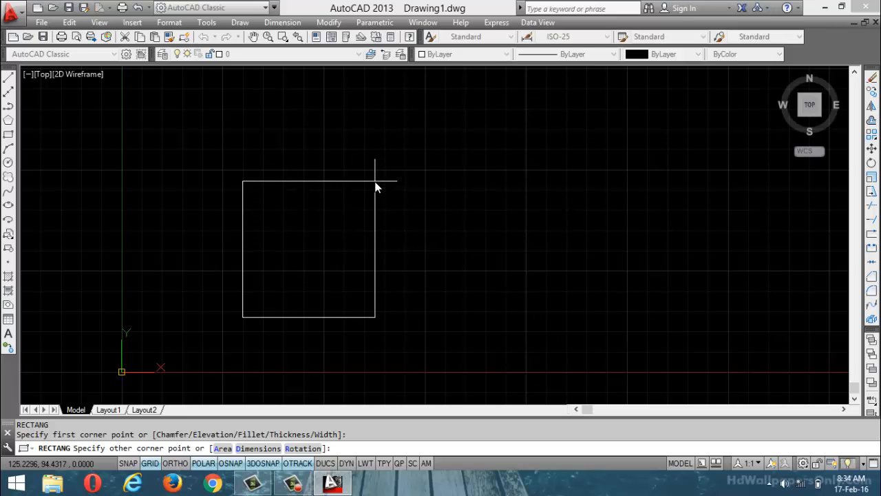
pyautogui.click(406, 160)
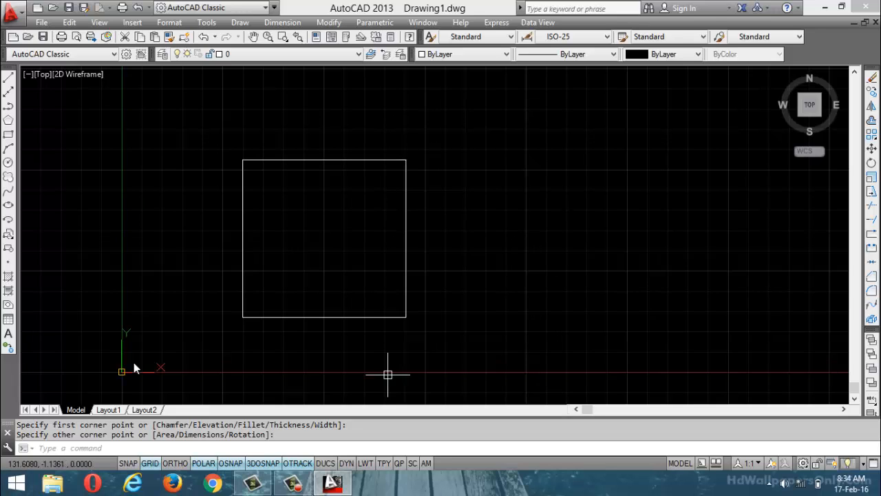
pyautogui.press('Escape')
# - Erase all objects in the drawing
pyautogui.click(324, 160)
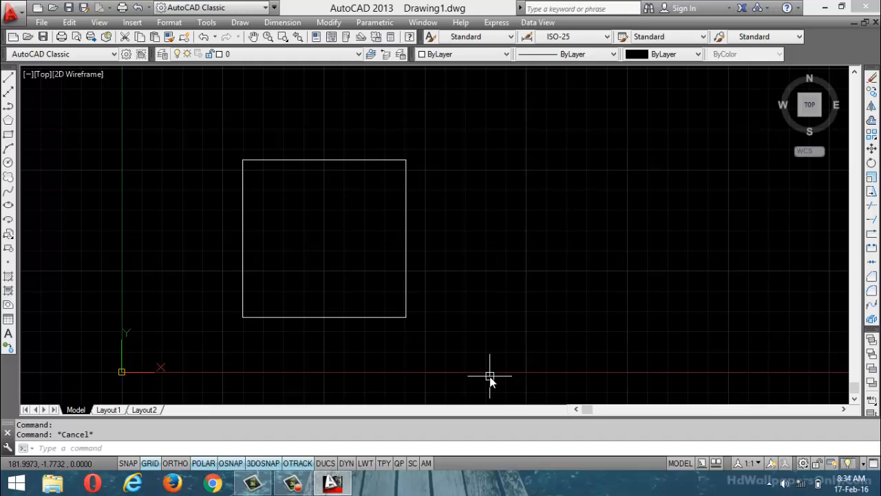
pyautogui.hotkey('ctrl', 'a')
pyautogui.press('Delete')
# - Draw a rectangle from a picked corner using the Area option, with area 120 and length 10
pyautogui.write('r')
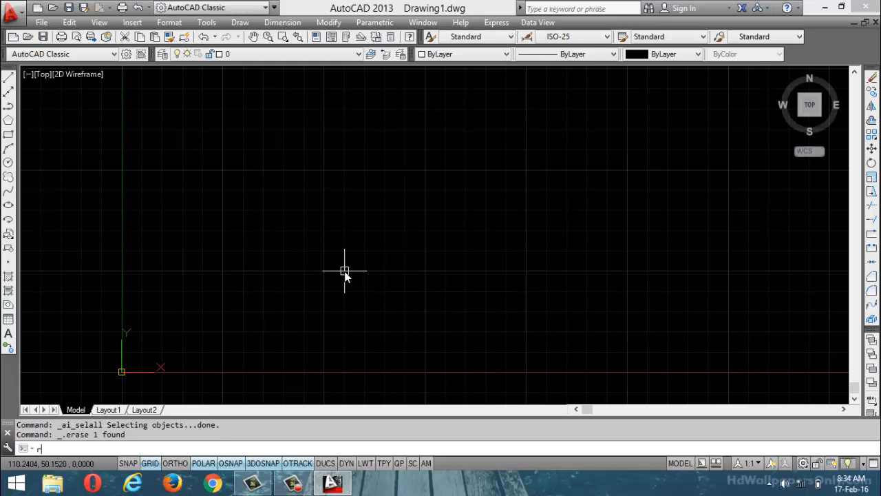
pyautogui.write('ec')
pyautogui.press('Return')
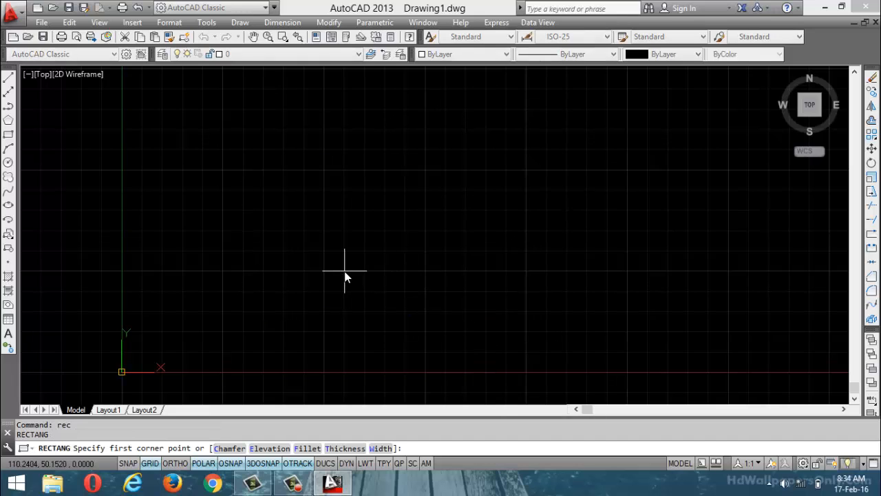
pyautogui.click(307, 265)
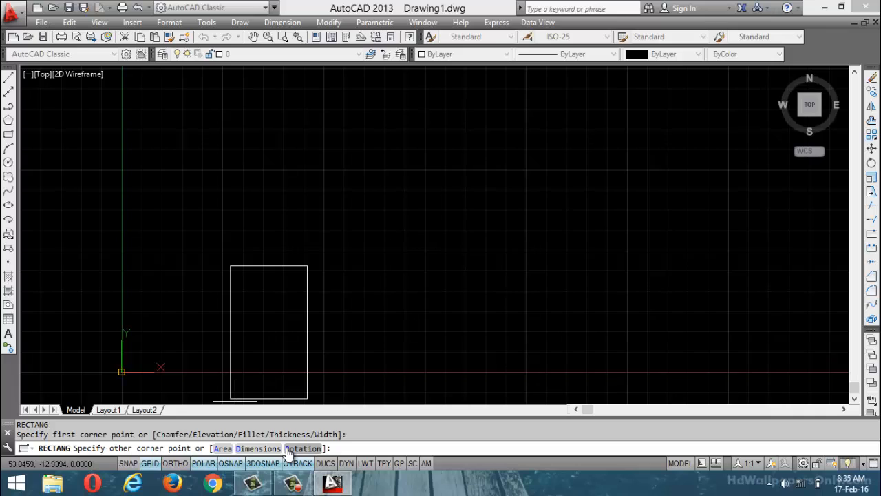
pyautogui.click(225, 449)
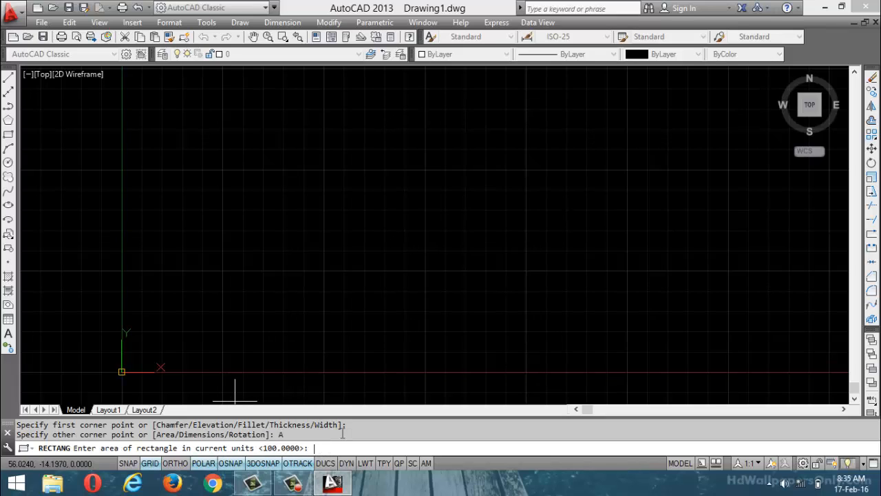
pyautogui.write('120')
pyautogui.press('Return')
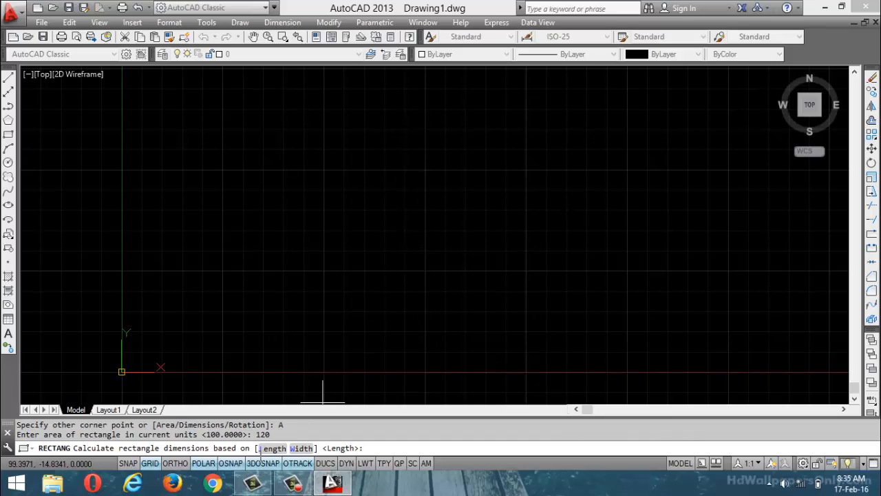
pyautogui.click(266, 448)
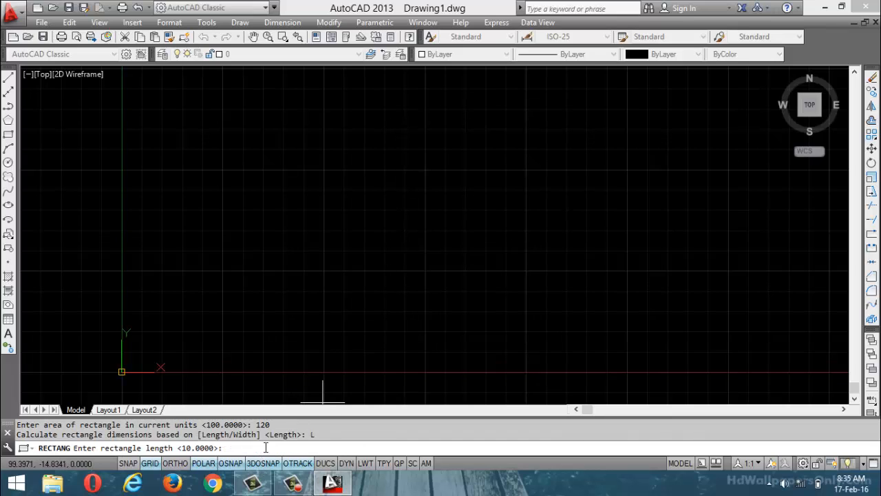
pyautogui.write('10')
pyautogui.press('Return')
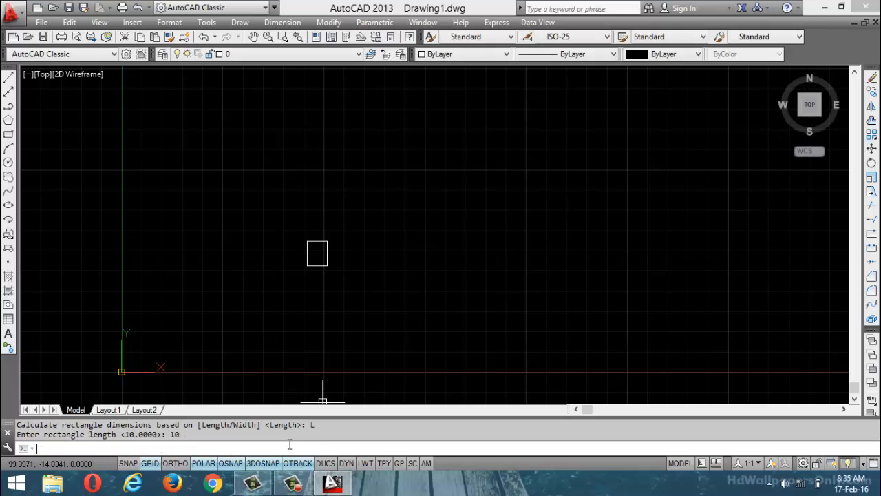
# - Draw a second rectangle to the right of the first using the Area option, with area 100 and width 12
pyautogui.scroll(5, 350, 245)
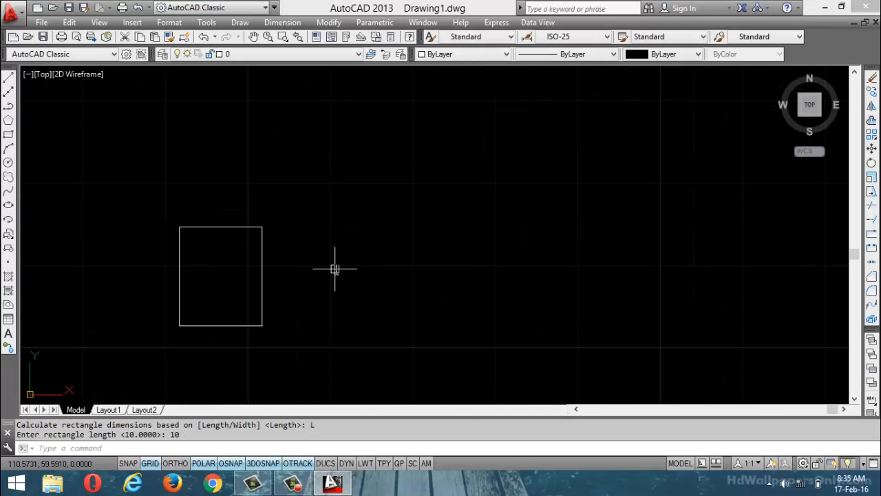
pyautogui.write('rec')
pyautogui.press('Return')
pyautogui.click(434, 295)
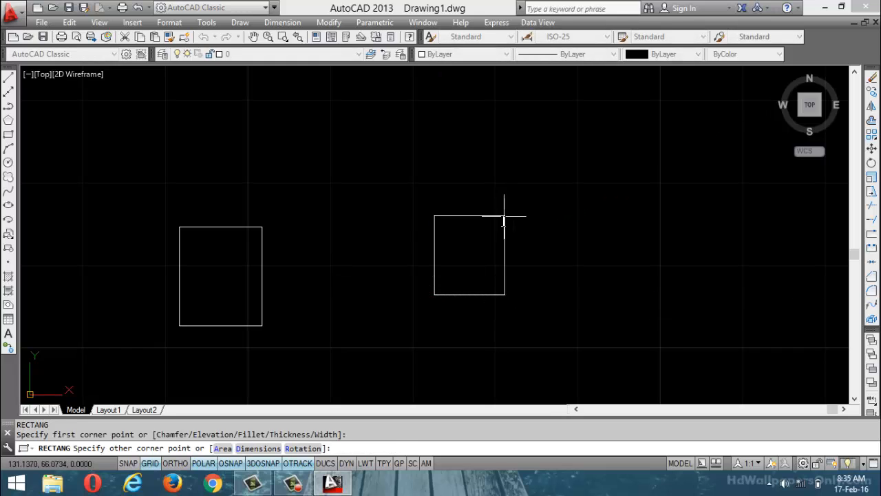
pyautogui.click(223, 448)
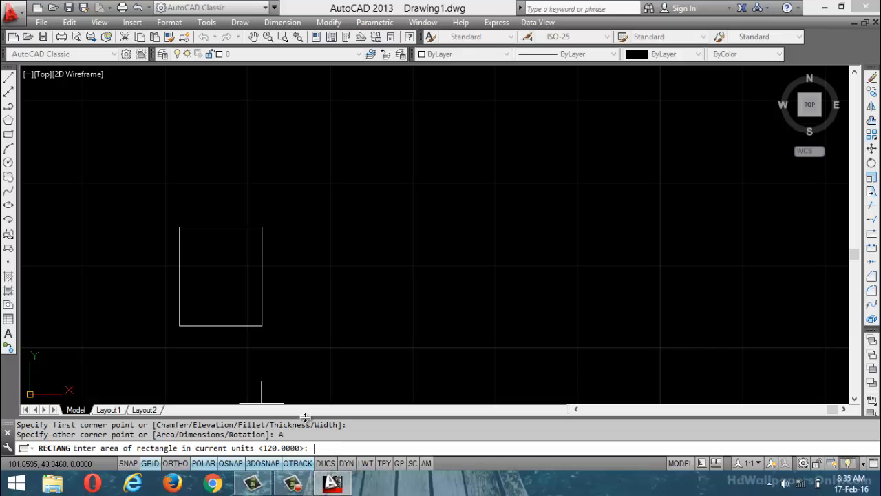
pyautogui.write('100')
pyautogui.press('Return')
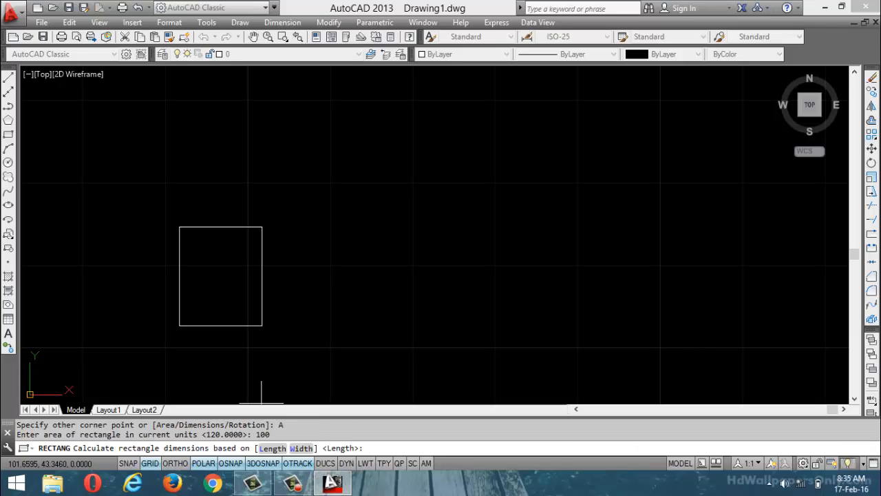
pyautogui.click(301, 449)
pyautogui.write('12')
pyautogui.press('Return')
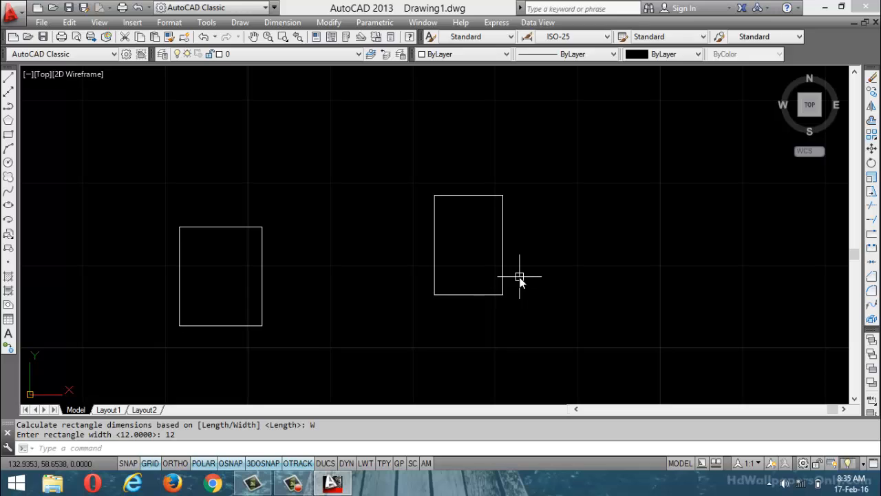
# - Draw a third rectangle to the right of the others using the Dimensions option, length 12 and width 10, extending up and right from its first corner
pyautogui.write('rec')
pyautogui.press('Return')
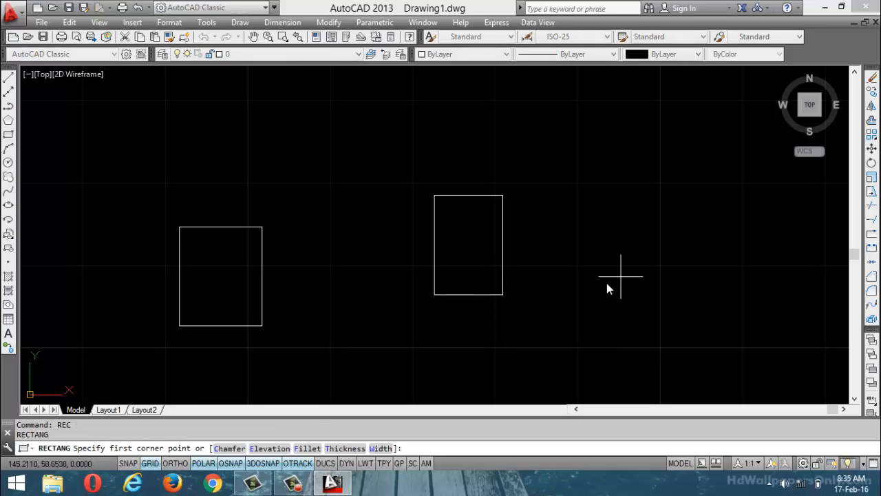
pyautogui.click(647, 282)
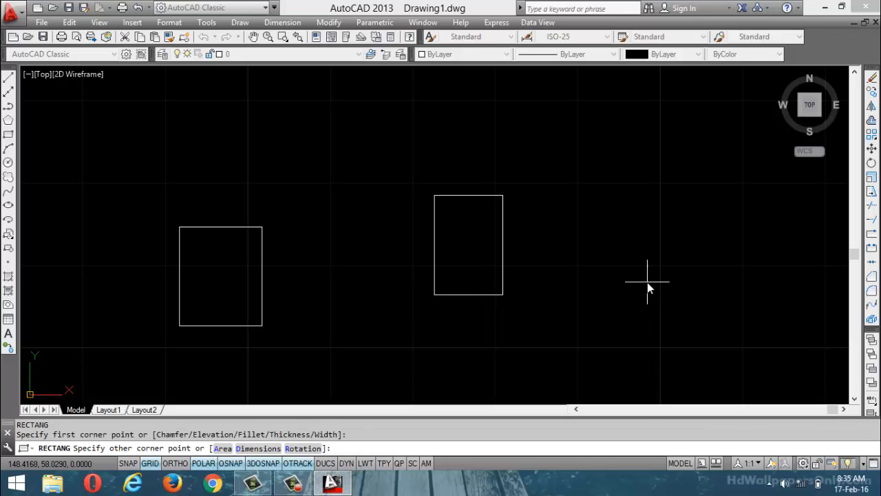
pyautogui.click(267, 449)
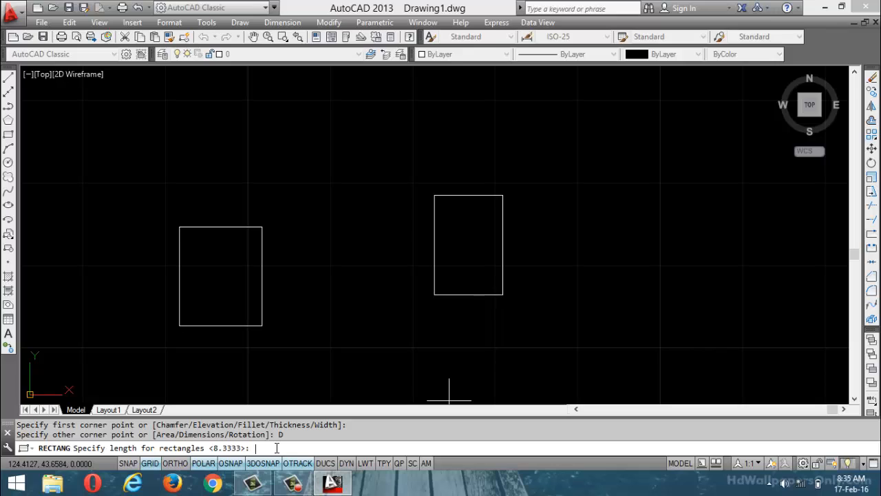
pyautogui.write('12')
pyautogui.press('Return')
pyautogui.write('10')
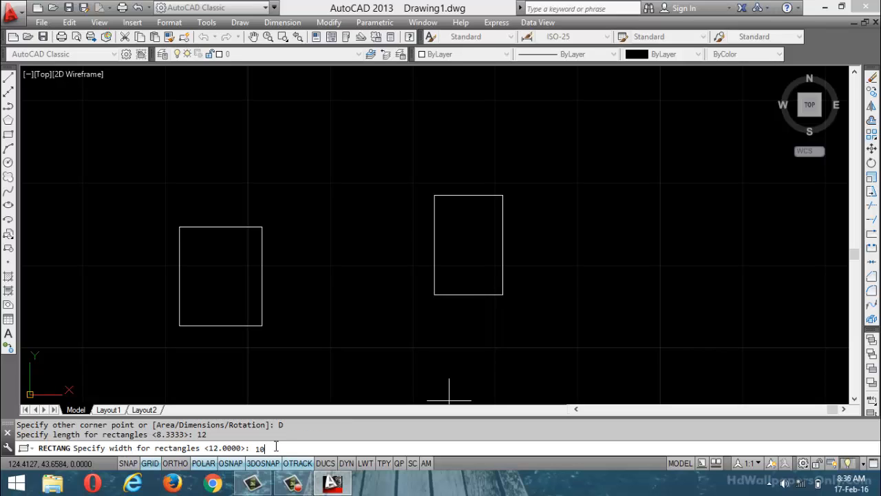
pyautogui.press('Return')
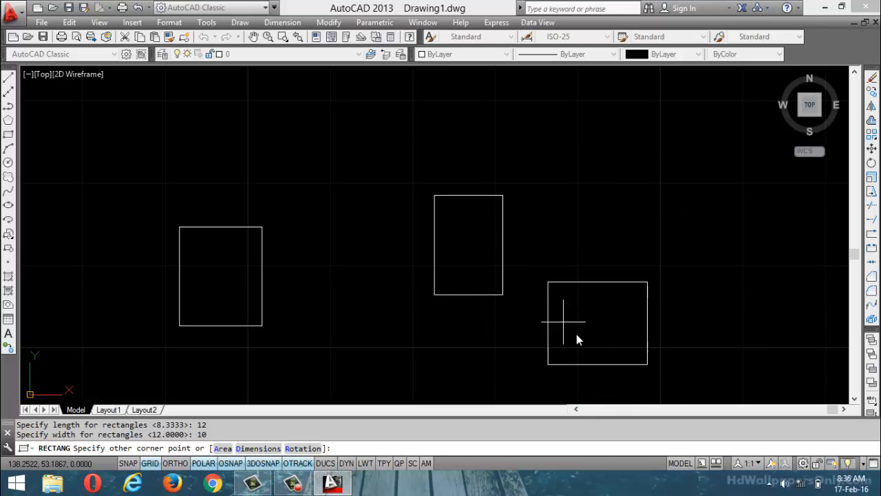
pyautogui.click(751, 193)
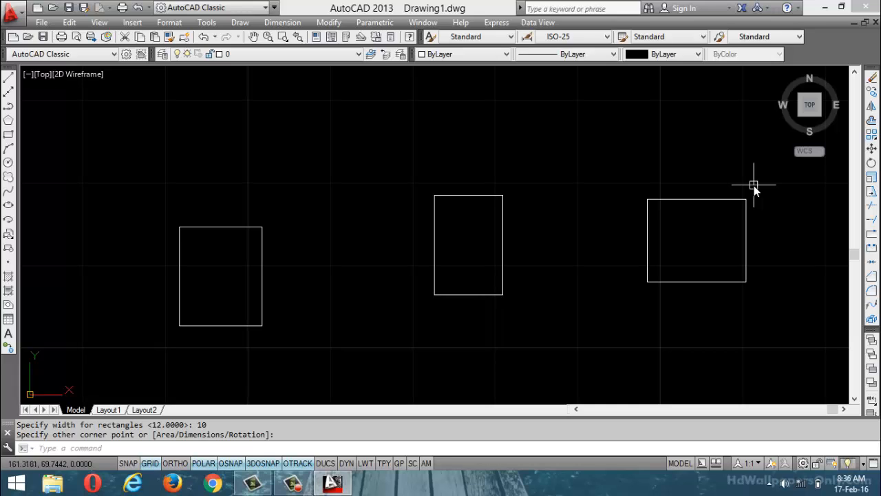
pyautogui.press('Escape')
pyautogui.press('Escape')
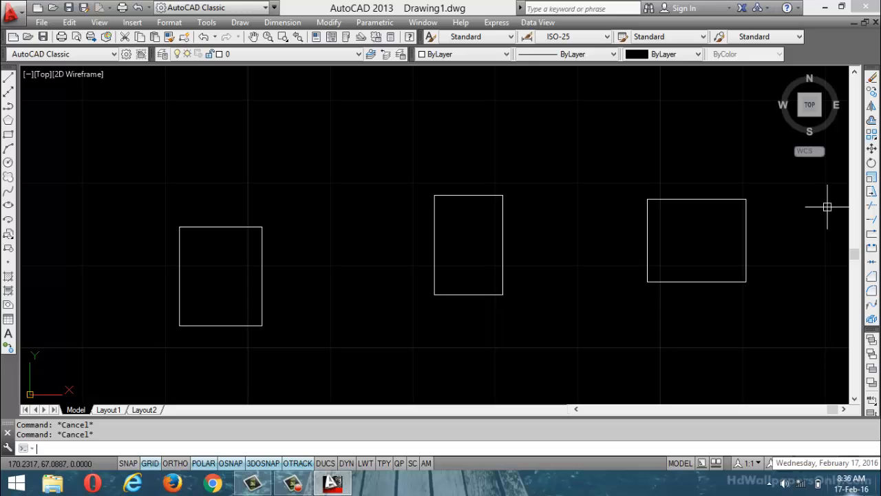
# - Draw a rectangle rotated 45 degrees above the others using the Rotation and Dimensions options, with length 20 and width 15
pyautogui.write('REC')
pyautogui.press('Return')
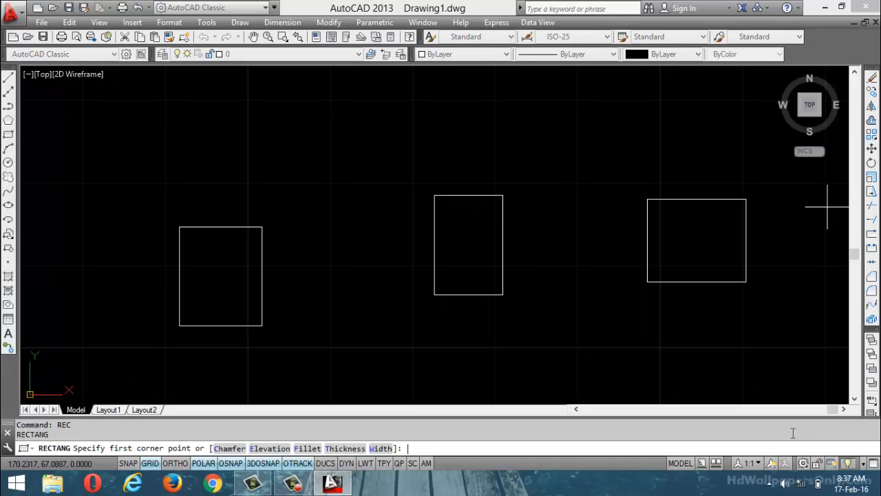
pyautogui.click(324, 166)
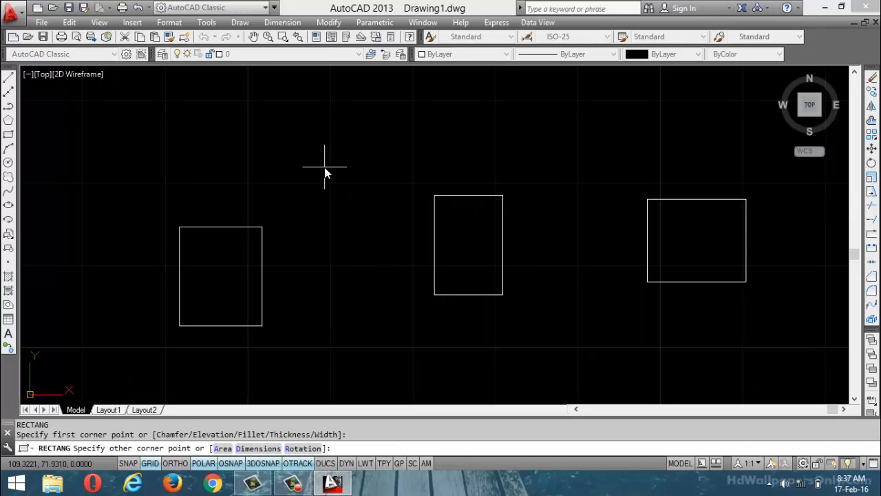
pyautogui.click(317, 449)
pyautogui.write('45')
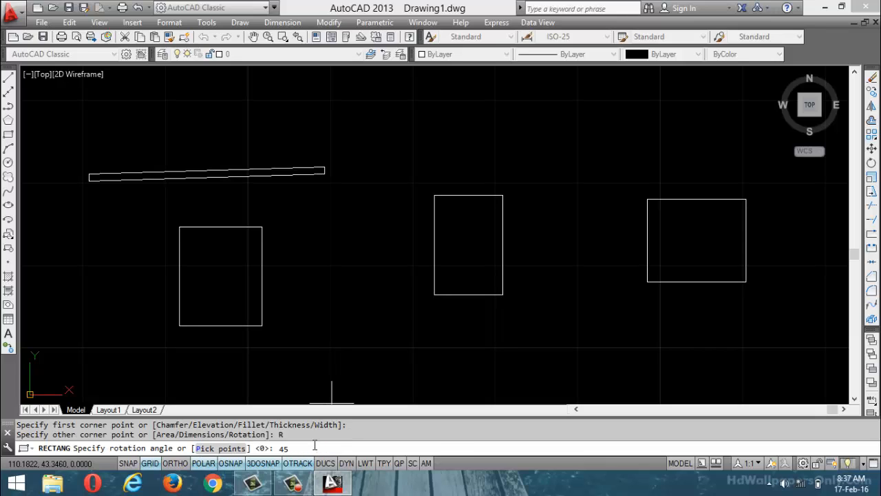
pyautogui.press('Return')
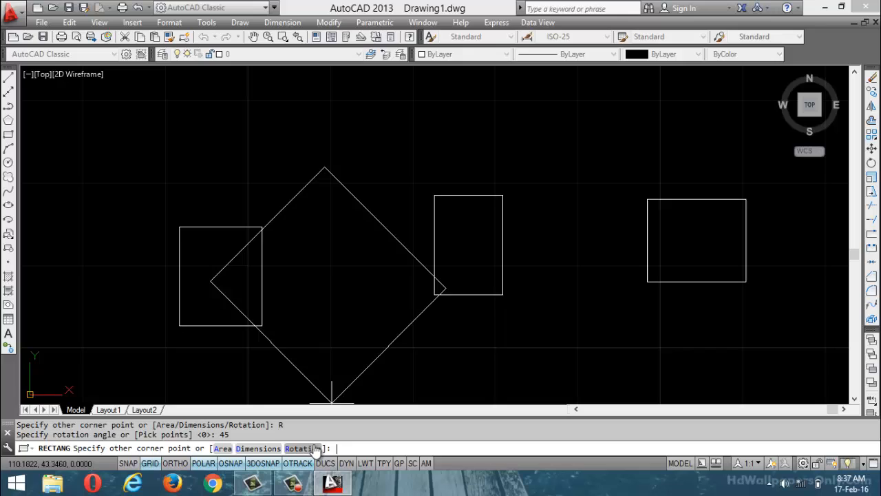
pyautogui.click(259, 454)
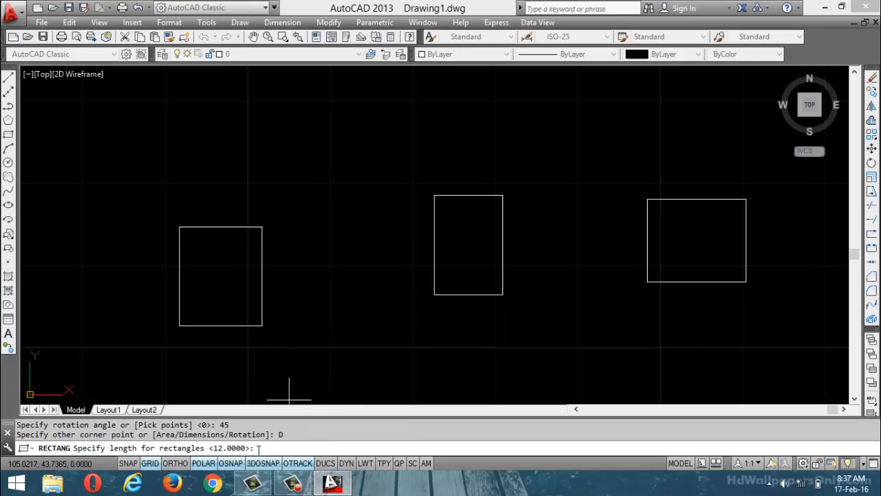
pyautogui.write('20')
pyautogui.press('Return')
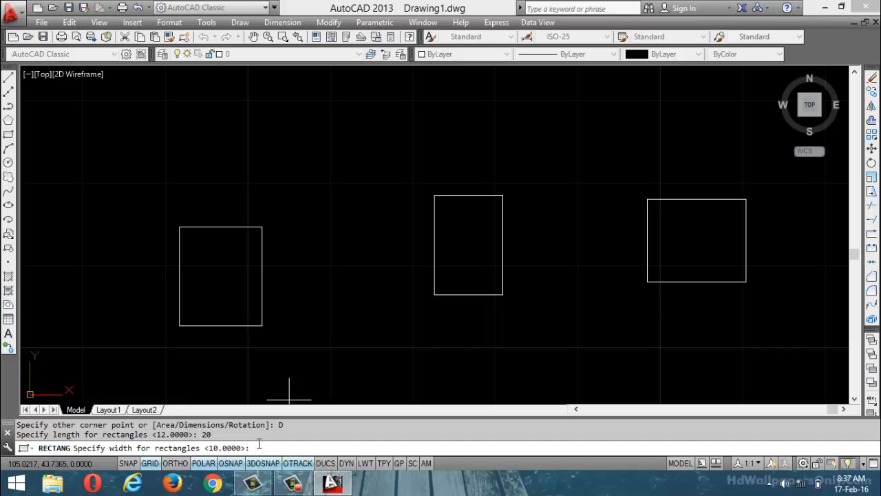
pyautogui.write('15')
pyautogui.press('Return')
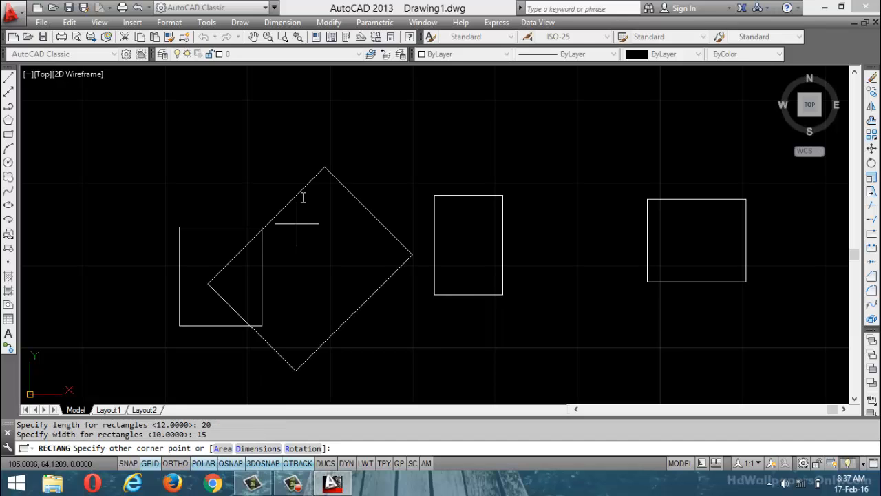
pyautogui.click(558, 98)
pyautogui.scroll(-4, 473, 232)
pyautogui.scroll(2, 475, 124)
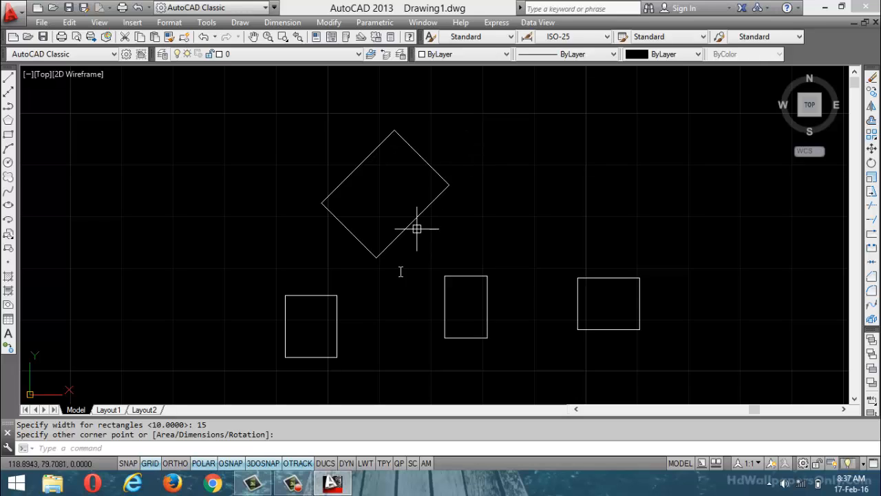
pyautogui.click(303, 481)
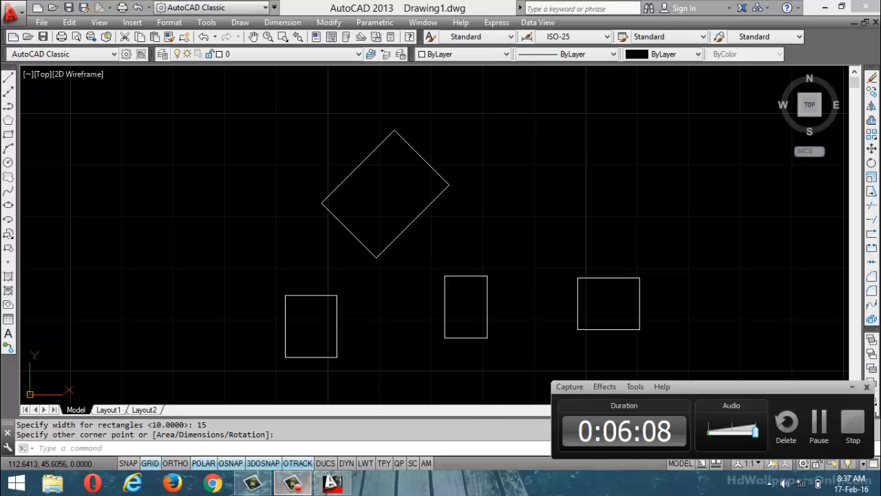
pyautogui.click(853, 388)
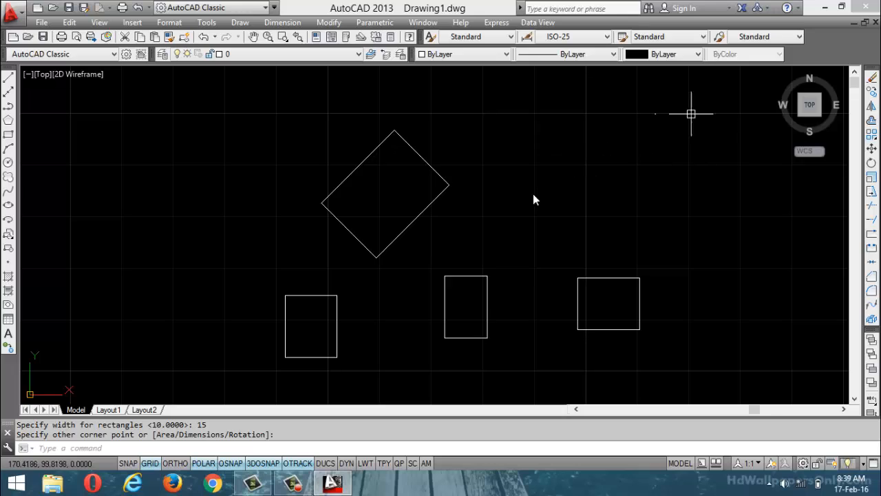
pyautogui.click(294, 477)
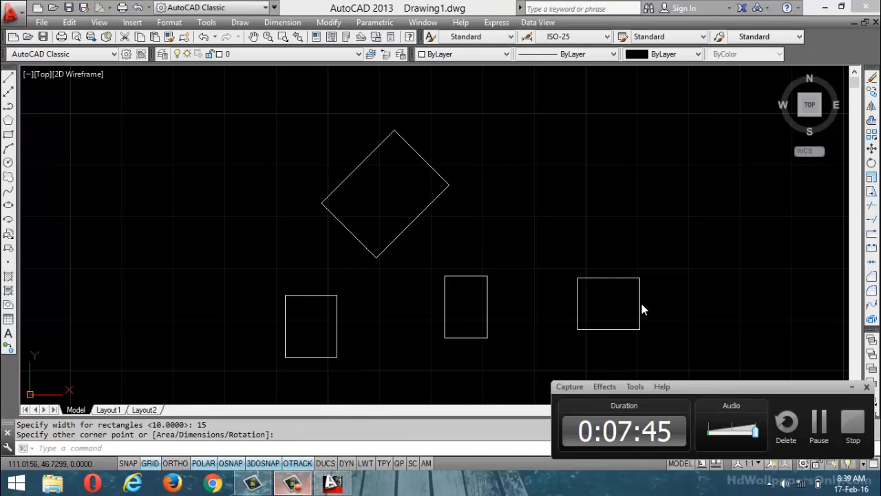
pyautogui.click(818, 421)
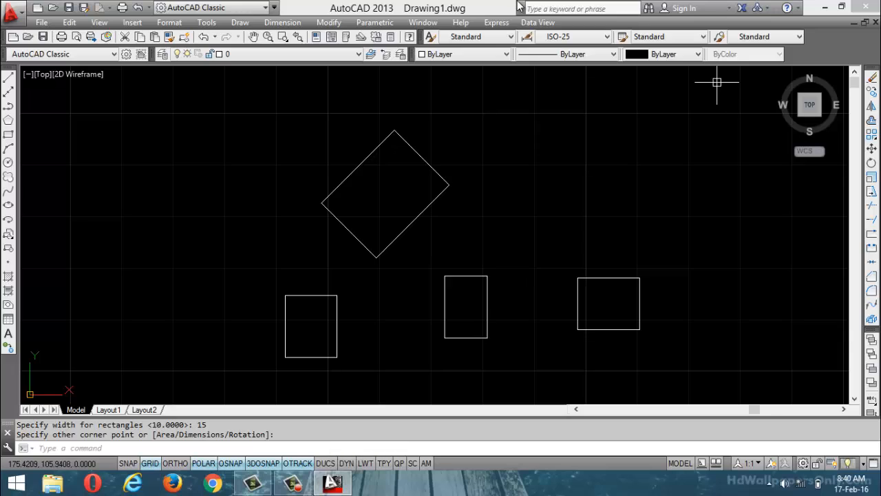
# - Draw an unrotated rectangle left of the tilted one, setting the Rotation option to 0 before picking the opposite corner
pyautogui.press('Escape')
pyautogui.press('Escape')
pyautogui.write('rec')
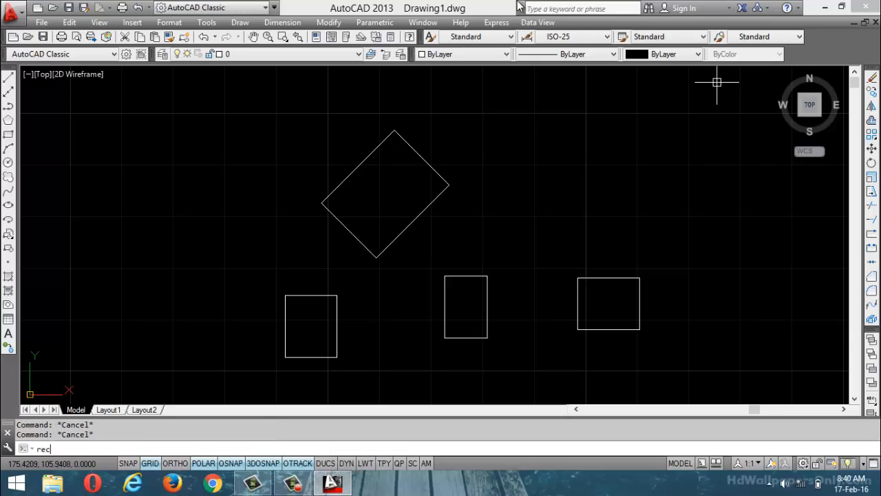
pyautogui.press('Return')
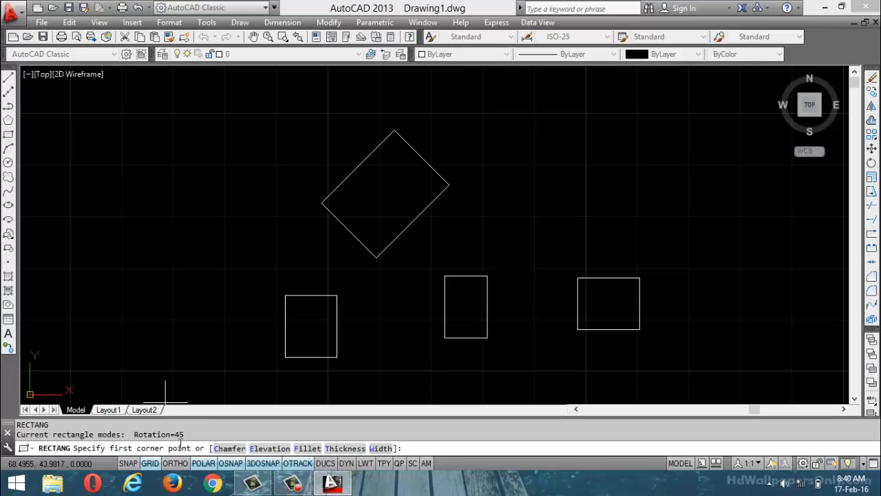
pyautogui.click(206, 287)
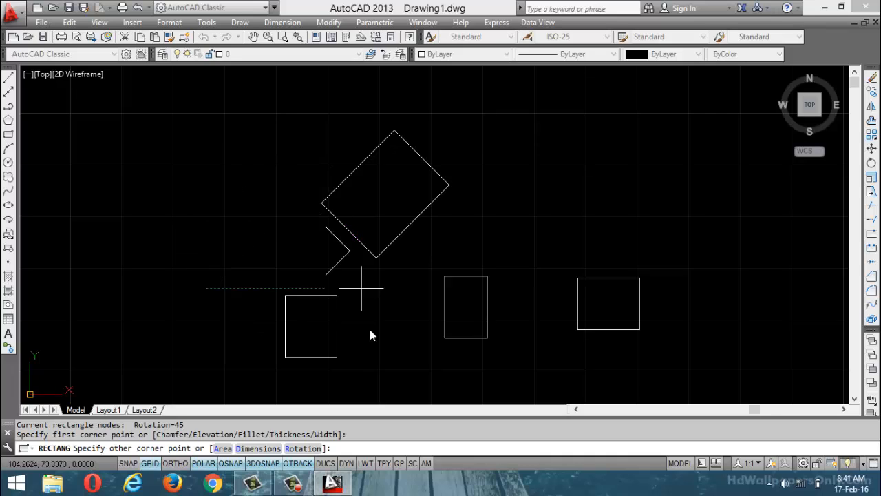
pyautogui.click(310, 448)
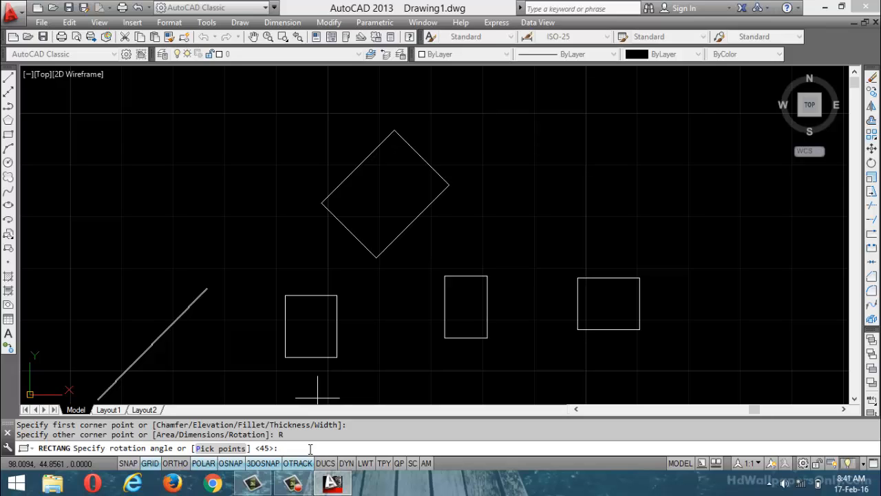
pyautogui.write('0')
pyautogui.press('Return')
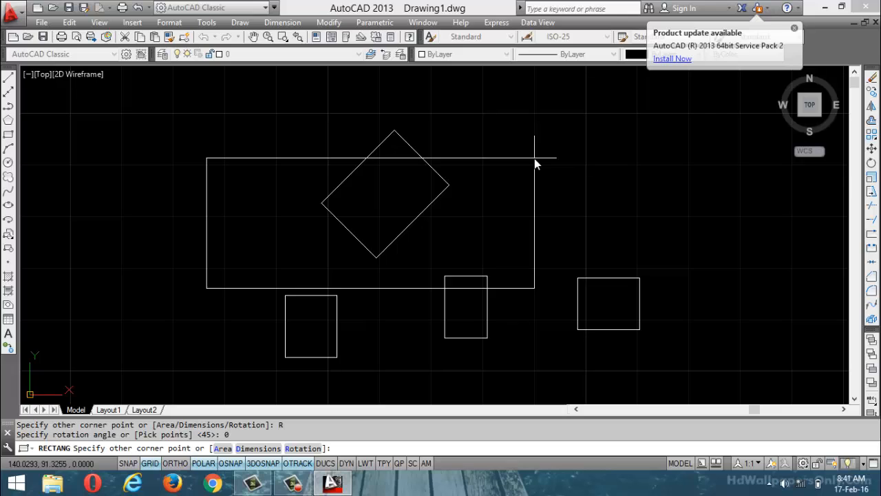
pyautogui.click(287, 167)
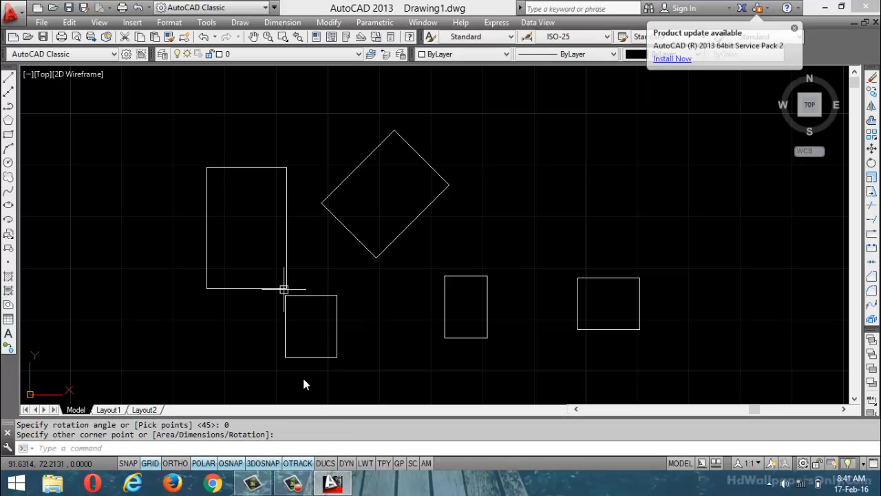
# - Draw a rectangle by two corners that overlaps the upper-left part of the tall unrotated rectangle
pyautogui.write('rec')
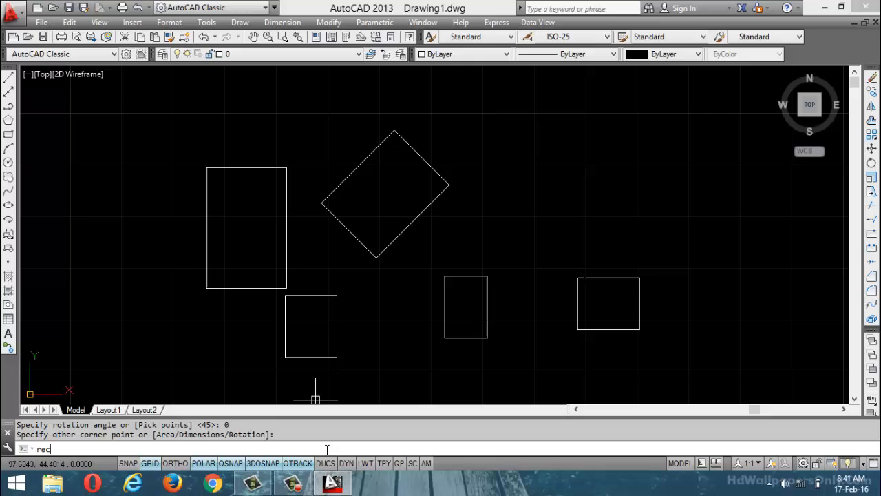
pyautogui.press('Return')
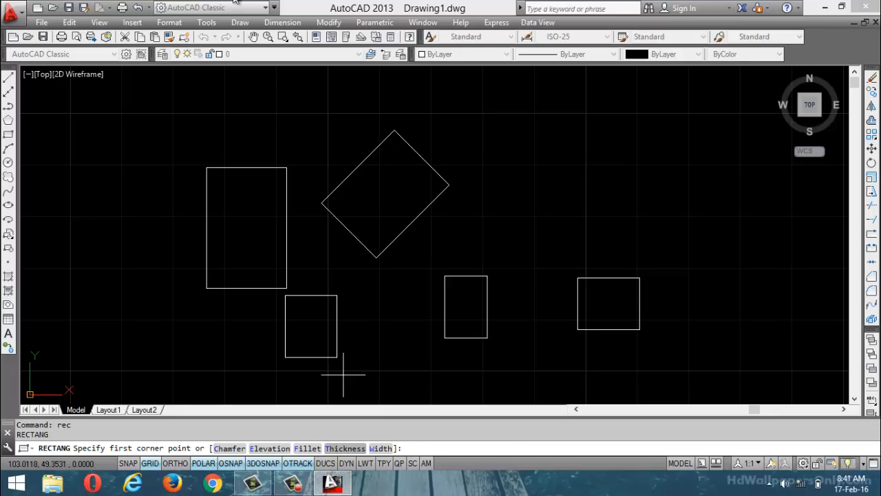
pyautogui.click(113, 235)
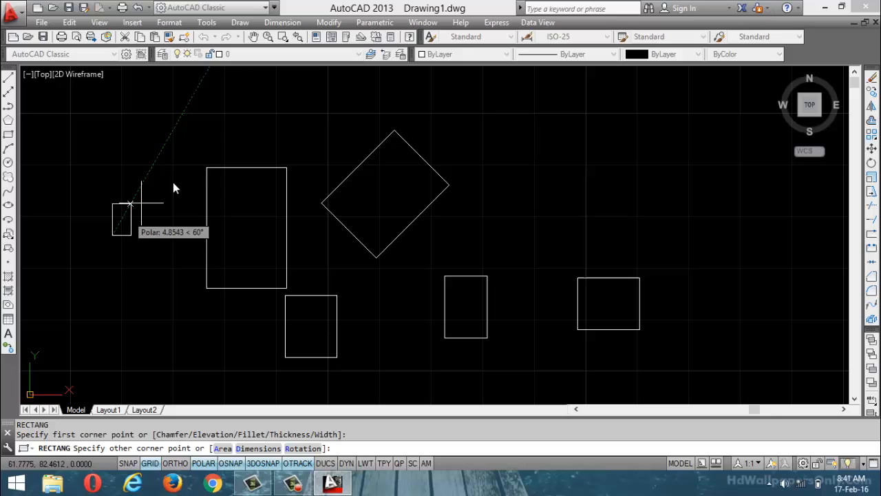
pyautogui.click(265, 114)
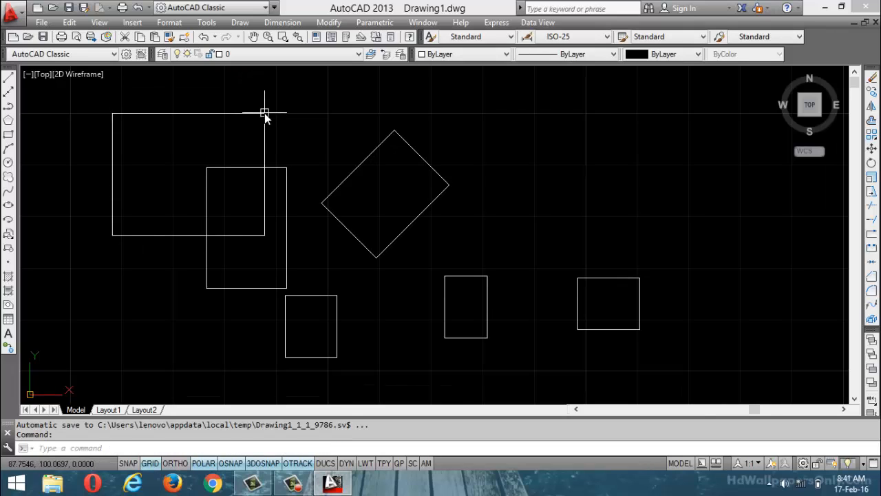
# - Draw another rectangle by two corners to the upper right of the tilted rectangle
pyautogui.write('rec')
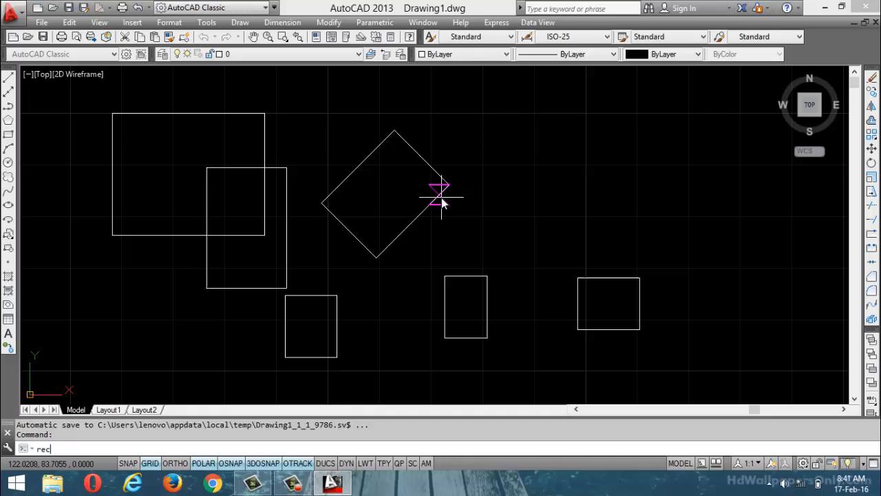
pyautogui.press('Return')
pyautogui.click(507, 188)
pyautogui.click(635, 99)
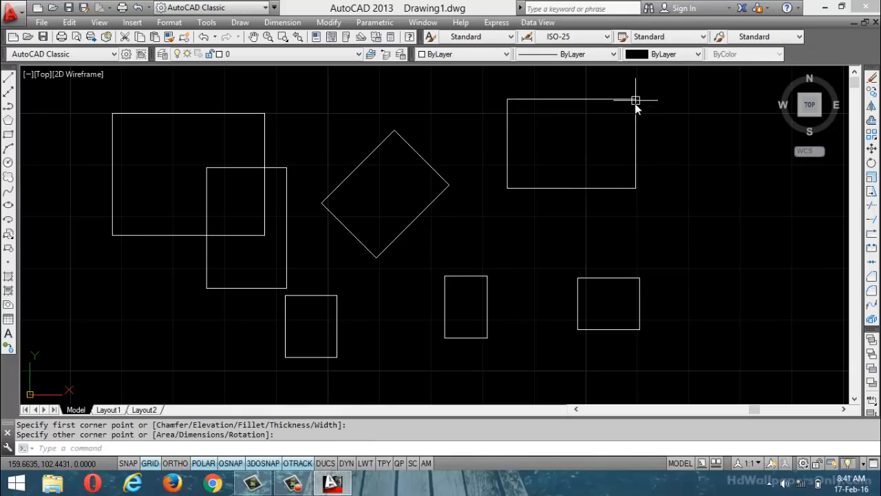
pyautogui.press('Escape')
pyautogui.write('rec')
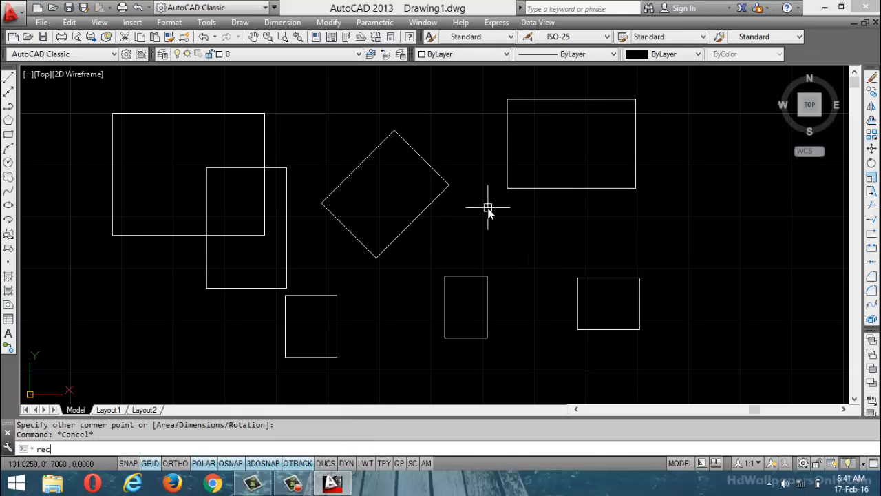
pyautogui.press('Return')
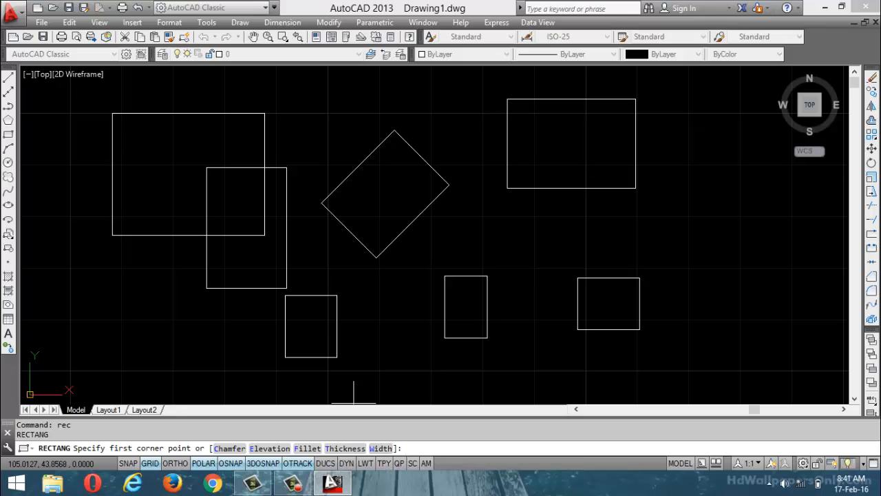
pyautogui.click(293, 483)
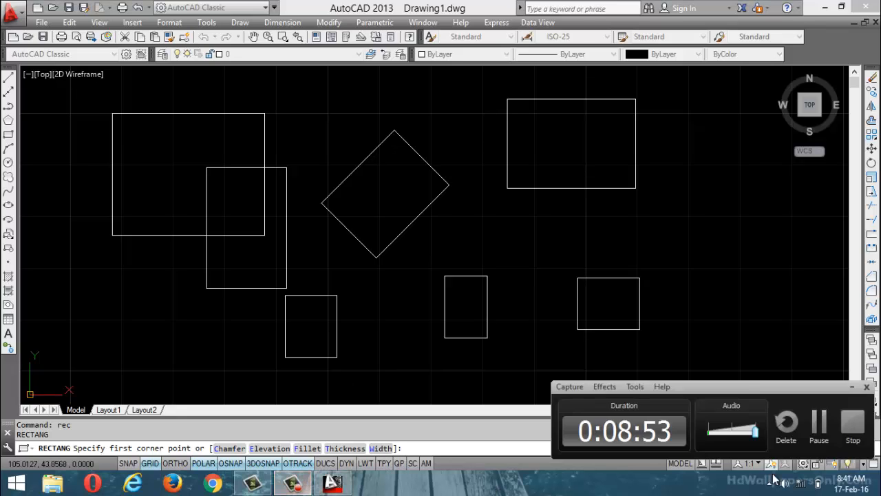
pyautogui.click(821, 428)
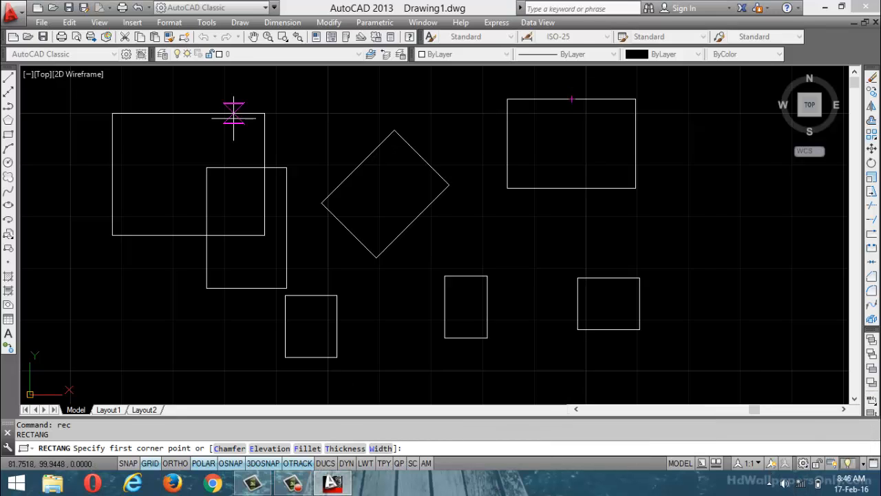
pyautogui.click(242, 168)
pyautogui.press('Escape')
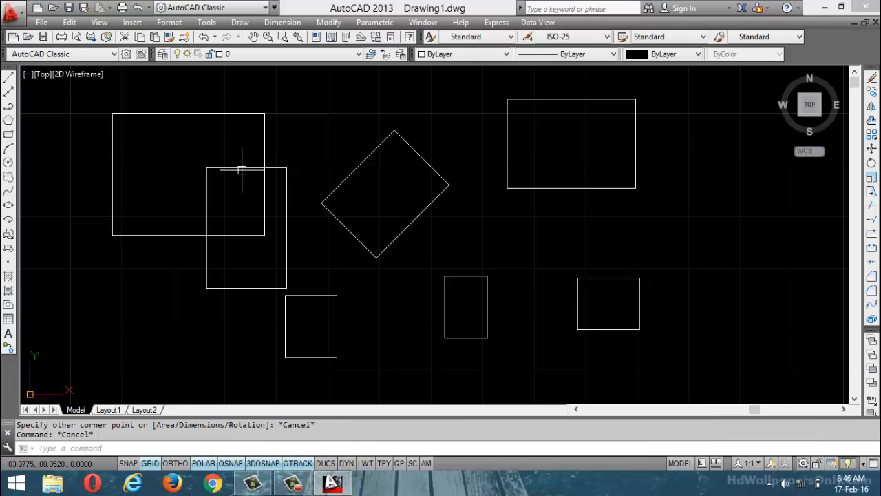
# - Erase all the rectangles in the drawing
pyautogui.hotkey('ctrl', 'a')
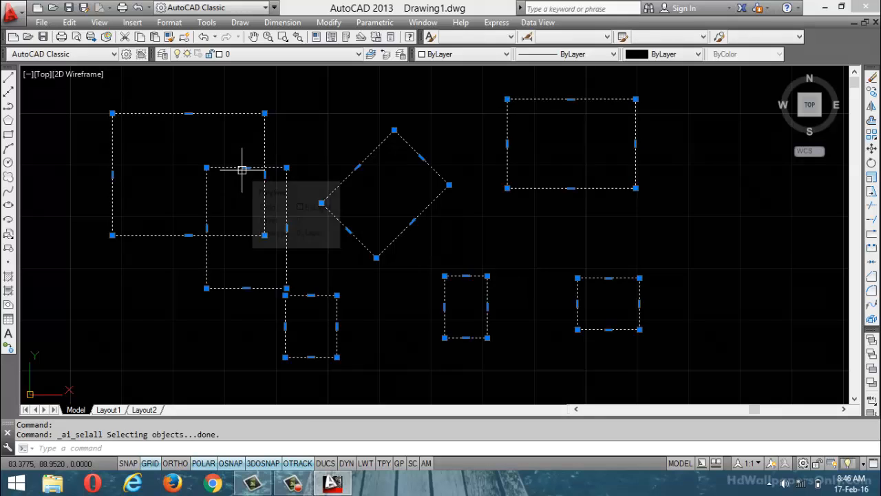
pyautogui.press('Delete')
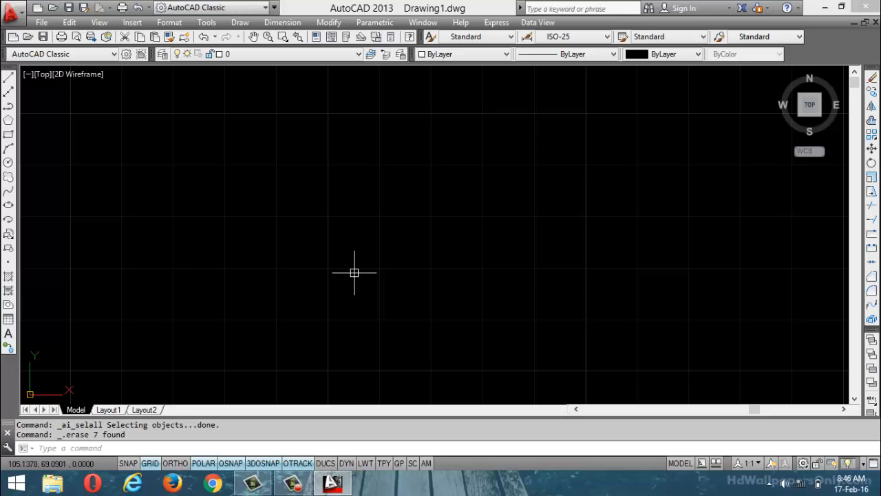
# - Start a rectangle and set both its first and second chamfer distances to 5
pyautogui.write('rec')
pyautogui.press('Return')
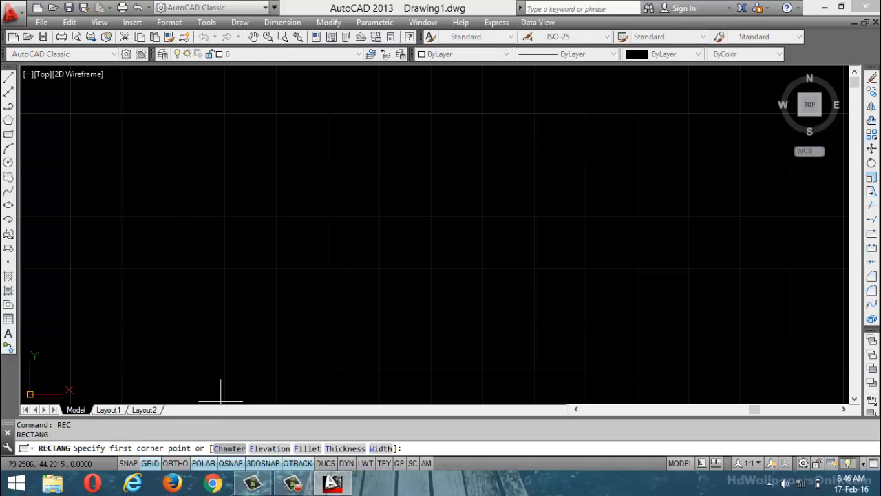
pyautogui.write('c')
pyautogui.press('Return')
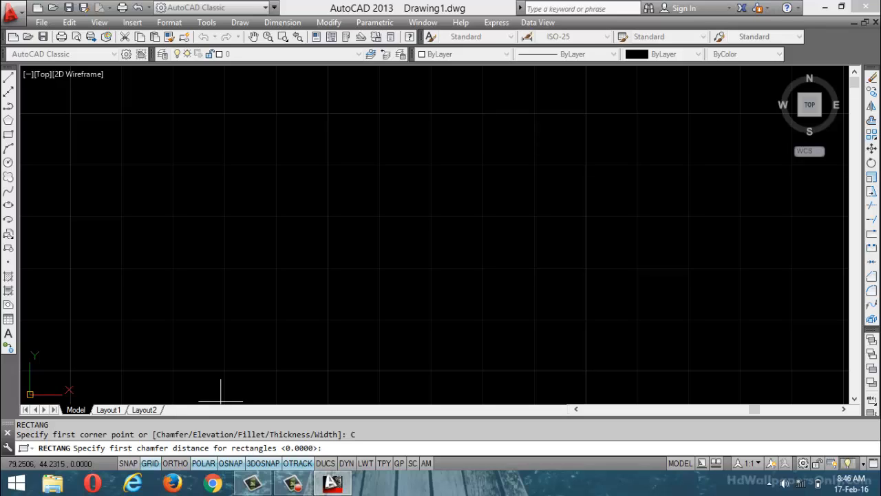
pyautogui.write('5')
pyautogui.press('Return')
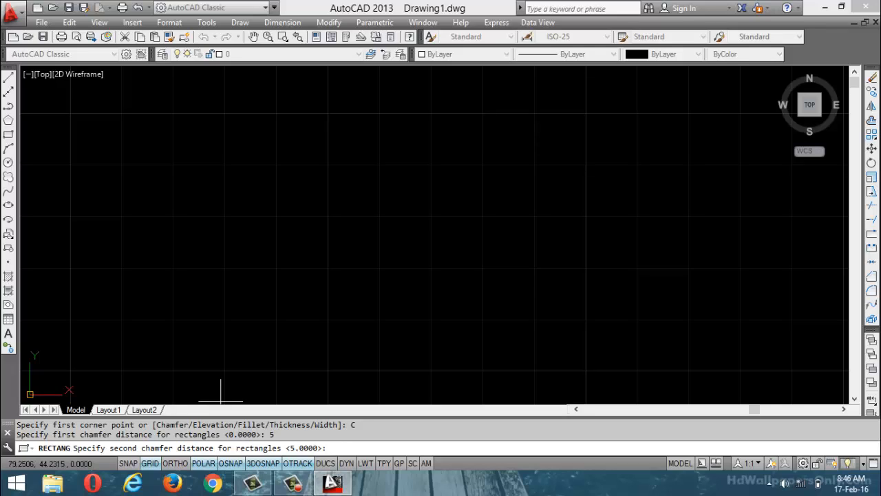
pyautogui.write('5')
pyautogui.press('Return')
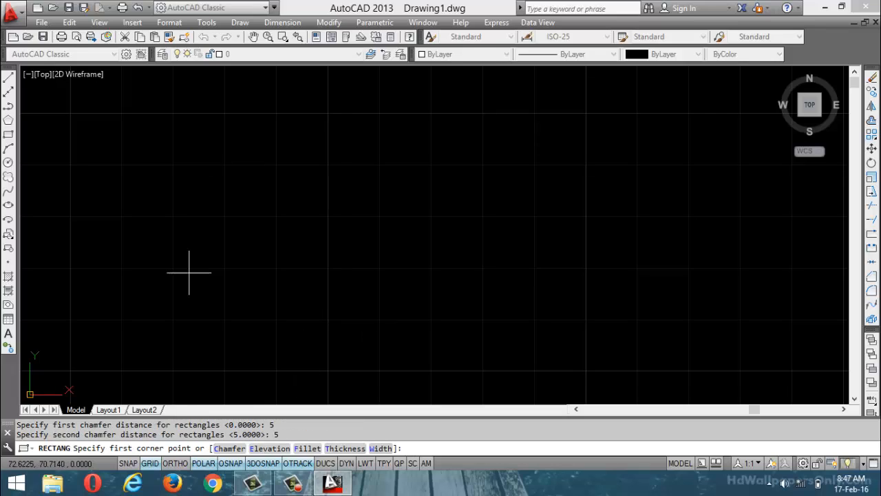
# - Draw the chamfered rectangle with the Dimensions option, using length 20 and width 18, placed above and to the right of its first corner
pyautogui.click(202, 294)
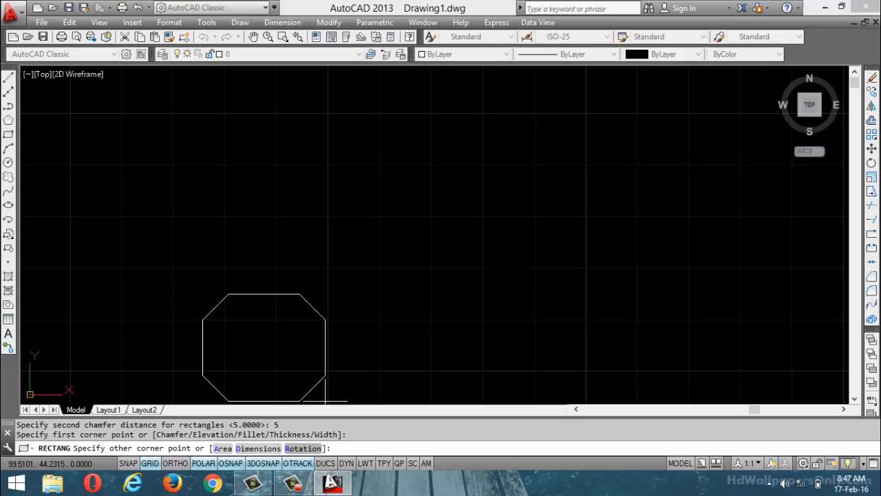
pyautogui.click(258, 448)
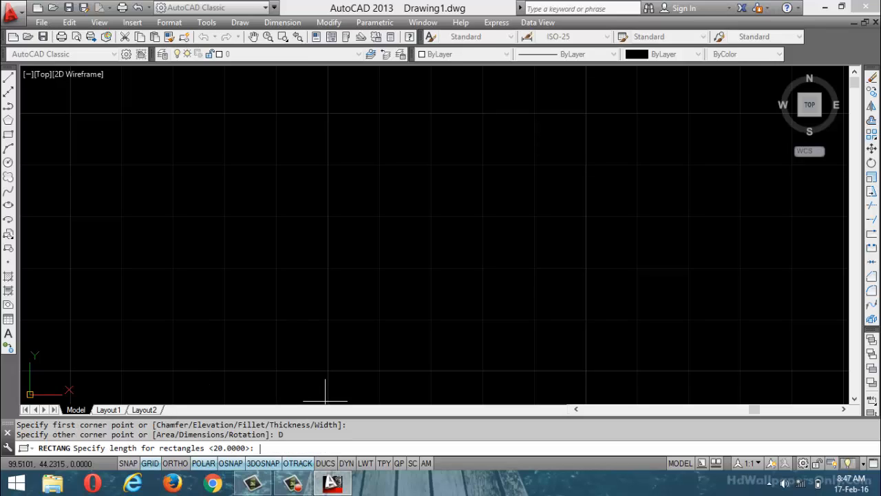
pyautogui.write('20')
pyautogui.press('Return')
pyautogui.write('18')
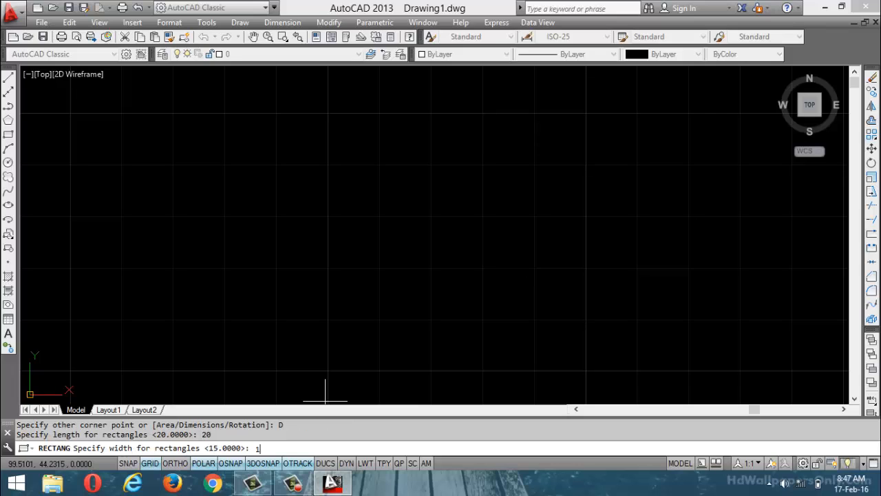
pyautogui.press('Return')
pyautogui.click(325, 291)
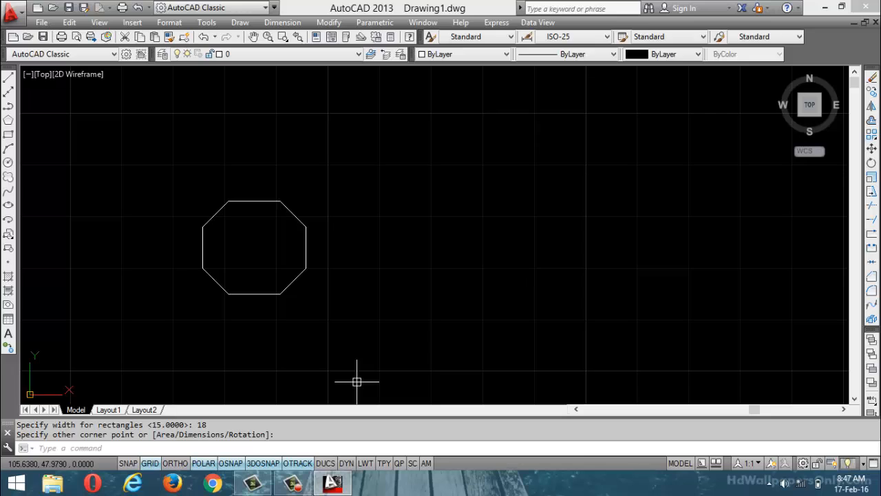
# - Draw a larger rectangle by two corners to the right of the first one, keeping the current 5 x 5 chamfer
pyautogui.write('rec')
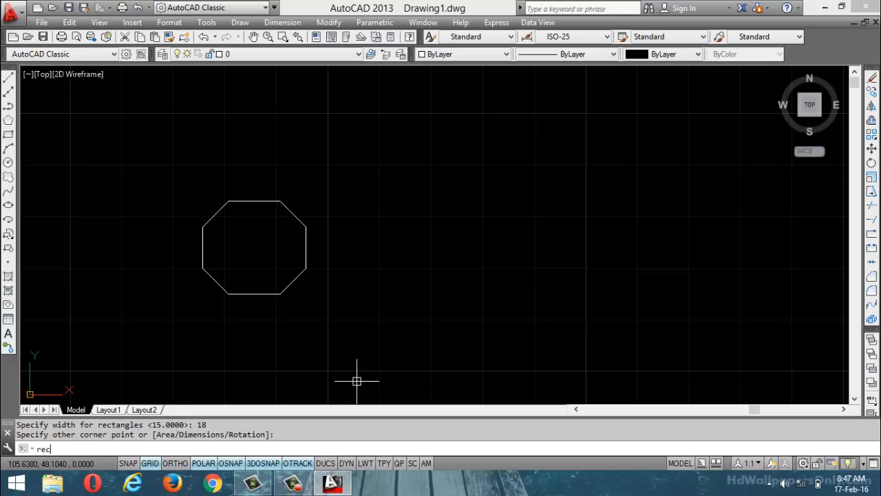
pyautogui.press('Return')
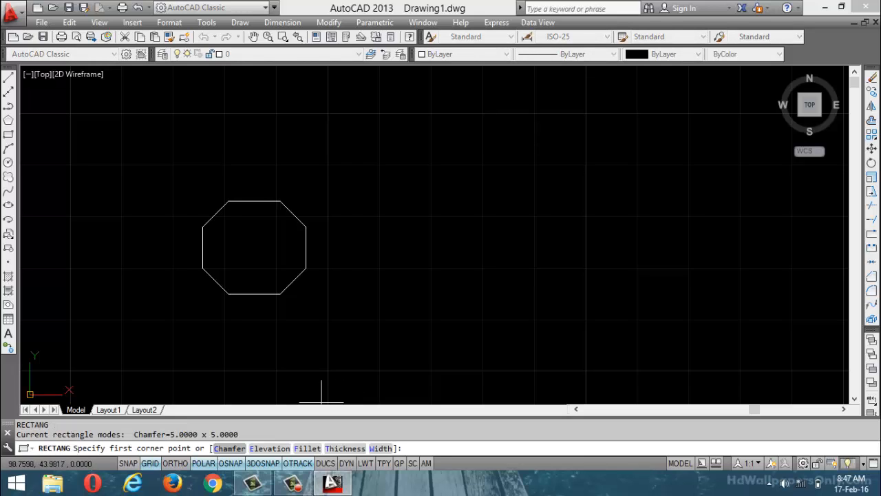
pyautogui.moveTo(239, 435); pyautogui.dragTo(52, 434)
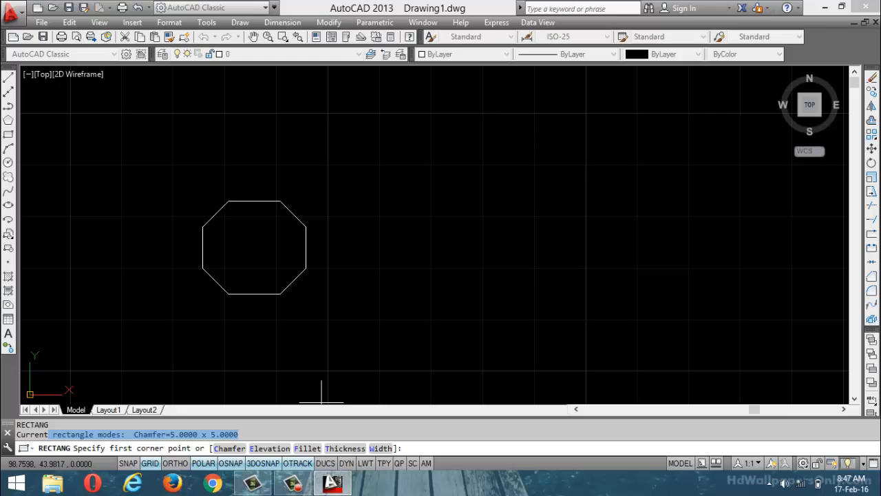
pyautogui.click(461, 284)
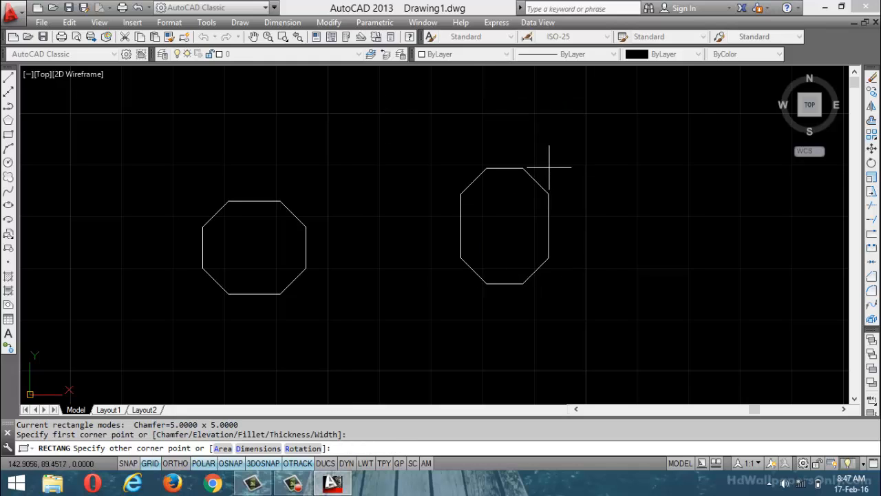
pyautogui.click(615, 157)
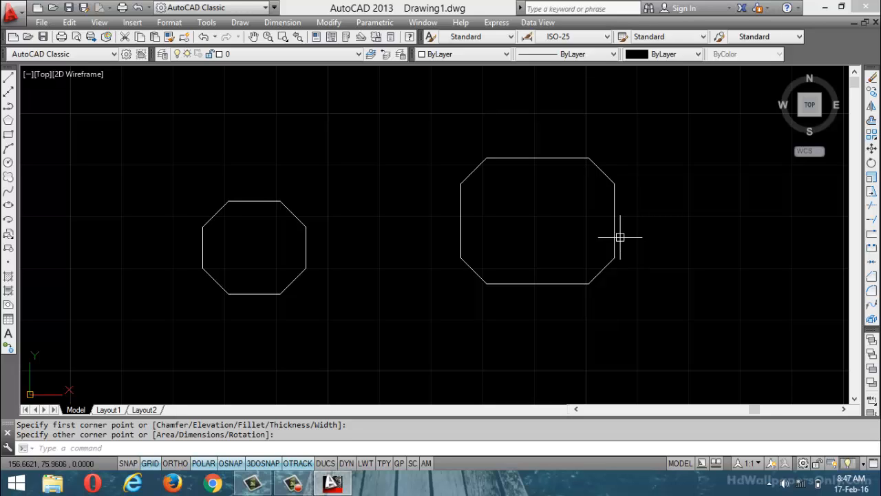
pyautogui.press('Escape')
pyautogui.press('Escape')
# - Set both rectangle chamfer distances to 0 and draw a small sharp-cornered rectangle by two corners, between and below the chamfered ones
pyautogui.write('rec')
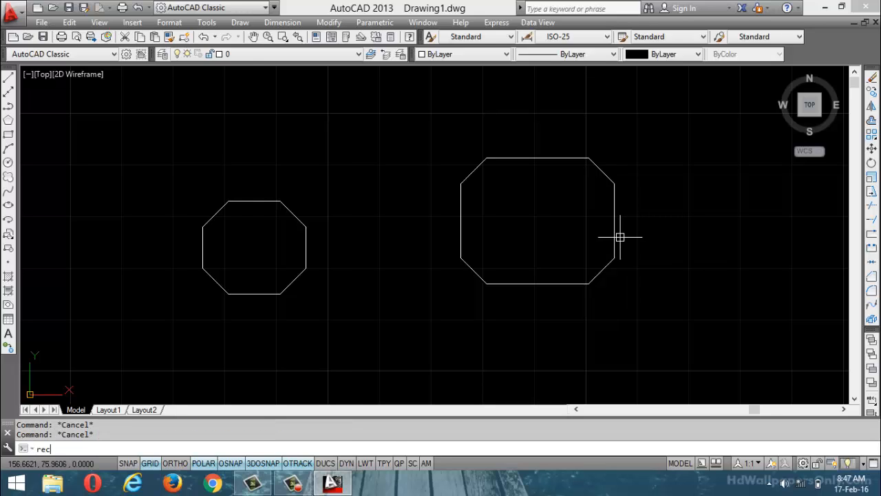
pyautogui.press('Return')
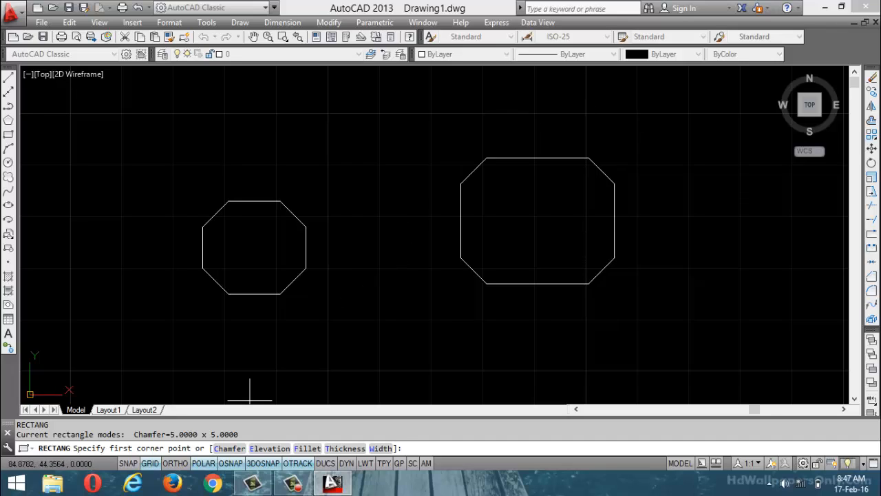
pyautogui.write('C')
pyautogui.press('Return')
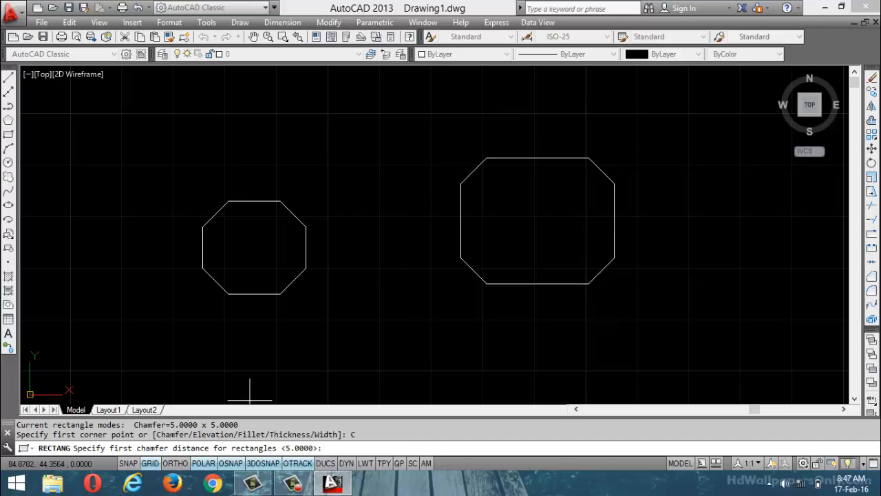
pyautogui.write('0')
pyautogui.press('Return')
pyautogui.write('0')
pyautogui.press('Return')
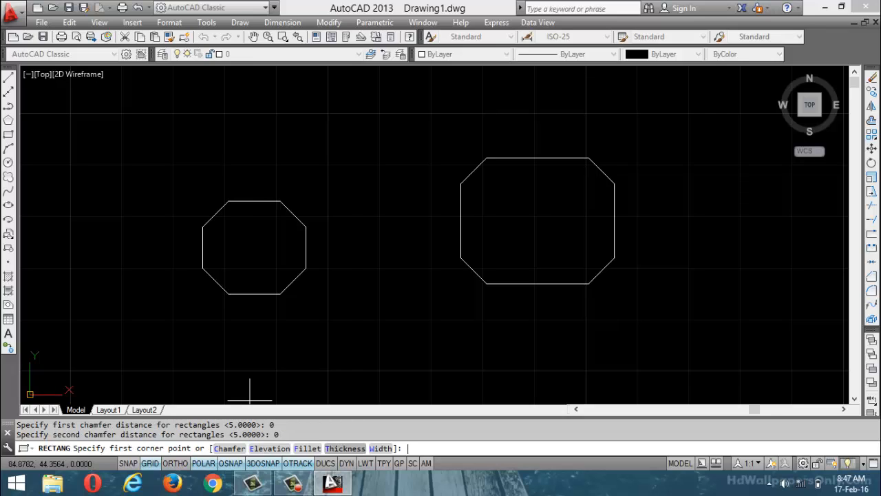
pyautogui.click(365, 333)
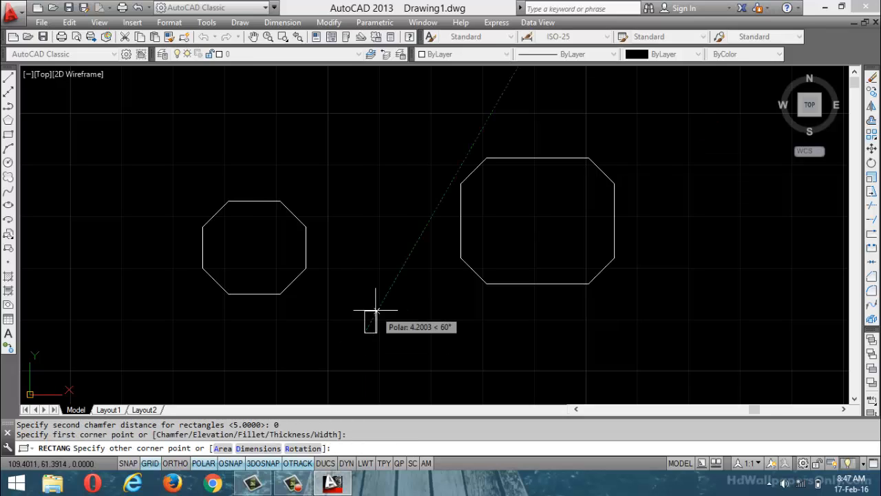
pyautogui.click(412, 280)
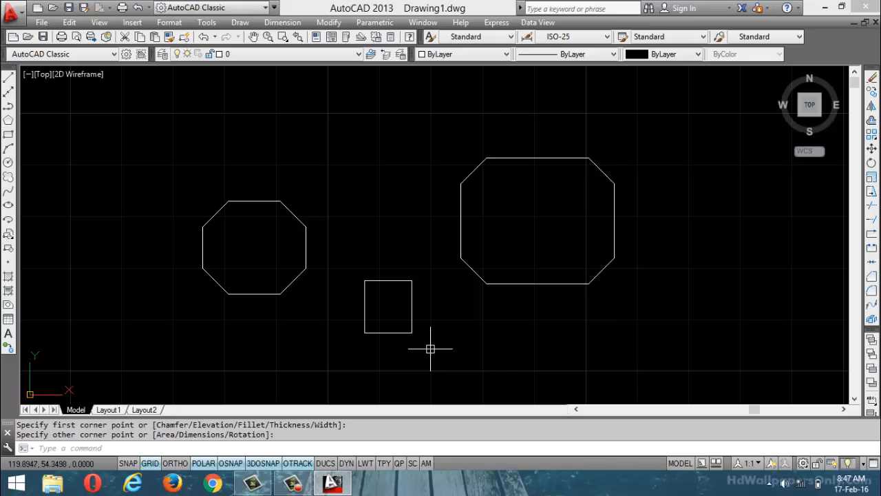
# - Start another rectangle with a first chamfer distance of 5 and a second chamfer distance of 9
pyautogui.write('rec')
pyautogui.press('Return')
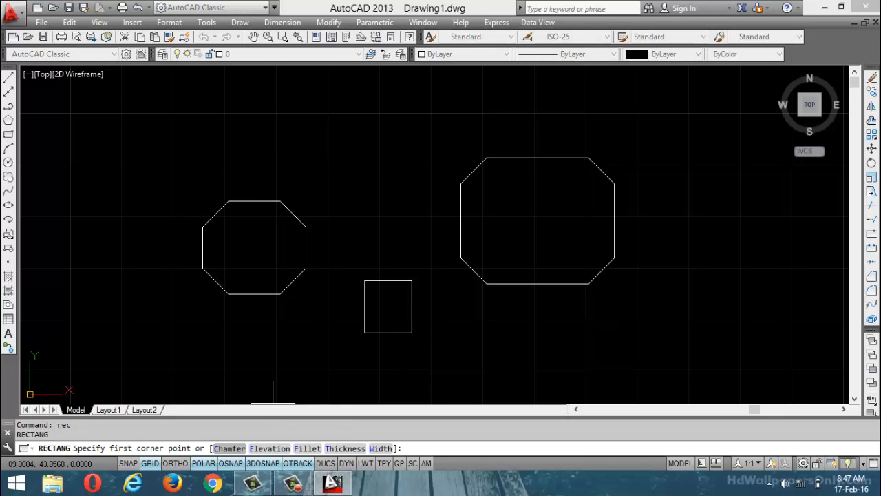
pyautogui.click(229, 448)
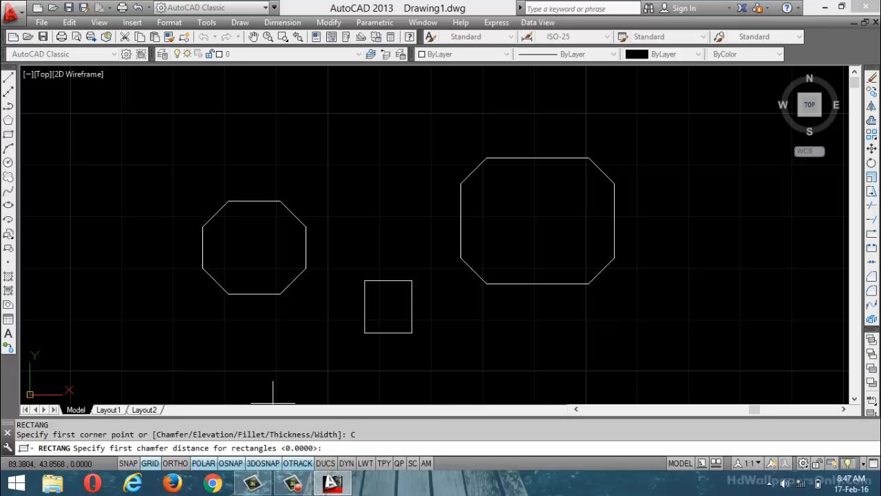
pyautogui.write('5')
pyautogui.press('Return')
pyautogui.write('9')
pyautogui.press('Return')
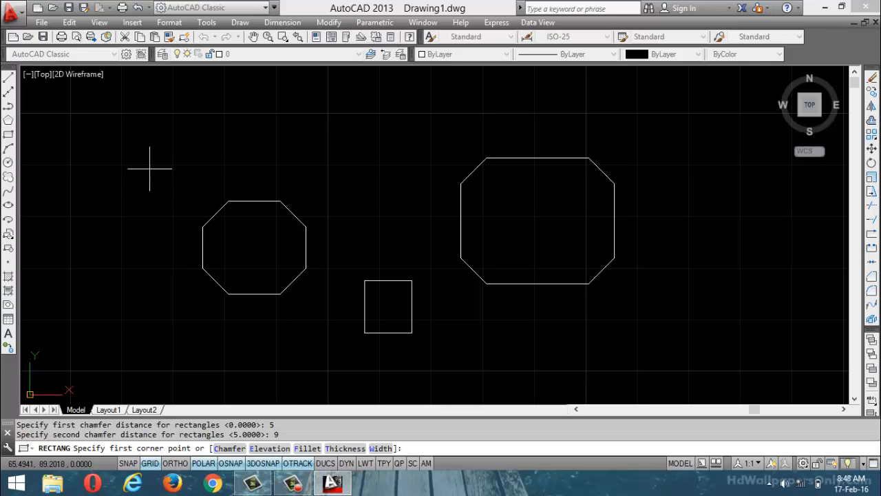
# - Draw the unevenly chamfered rectangle to the right of the others with the Dimensions option, using length 45 and width 35
pyautogui.scroll(-2, 509, 258)
pyautogui.scroll(2, 609, 268)
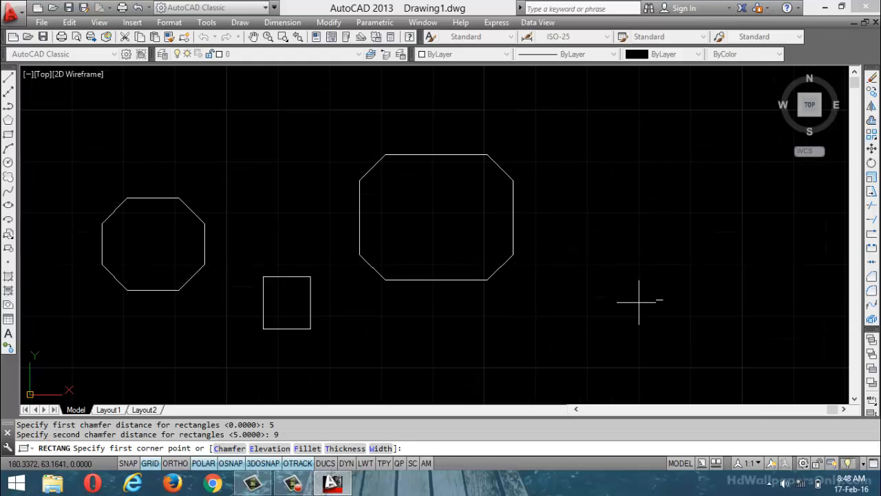
pyautogui.click(606, 318)
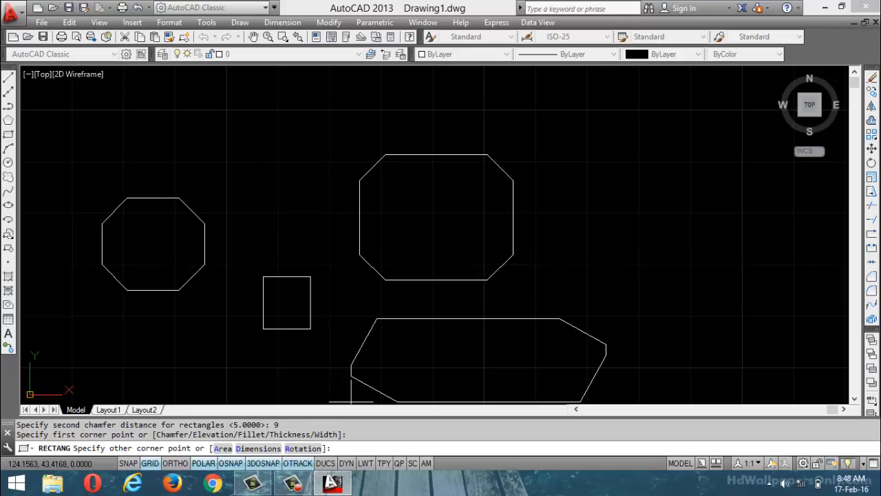
pyautogui.click(258, 448)
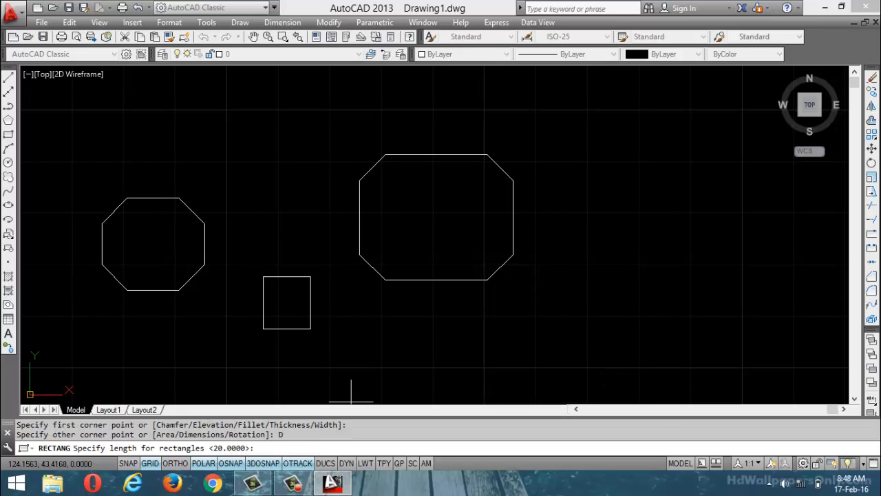
pyautogui.write('45')
pyautogui.press('Return')
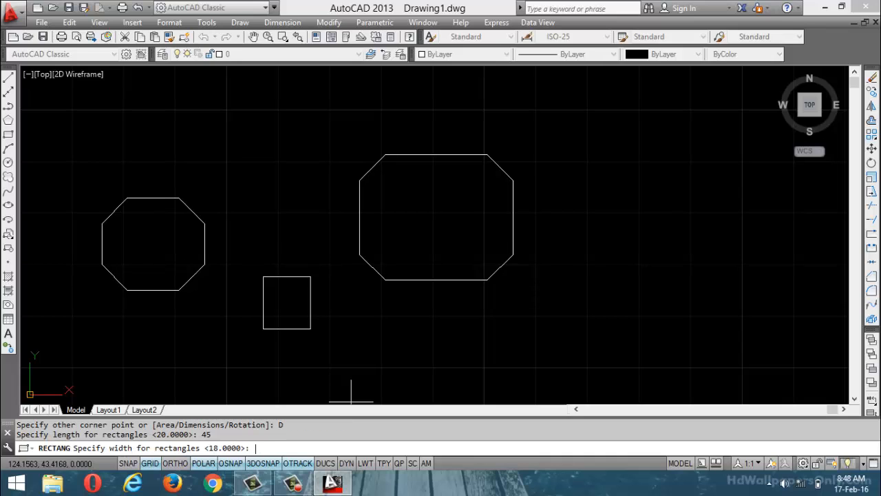
pyautogui.write('35')
pyautogui.press('Return')
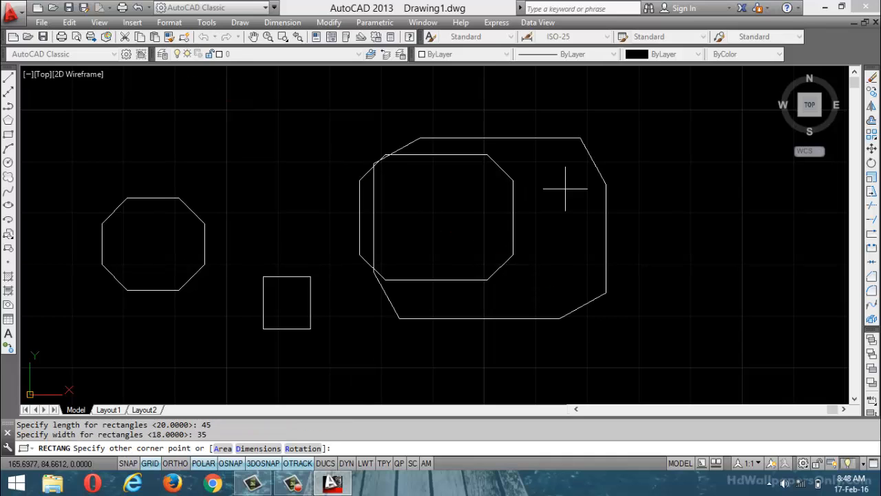
pyautogui.click(675, 250)
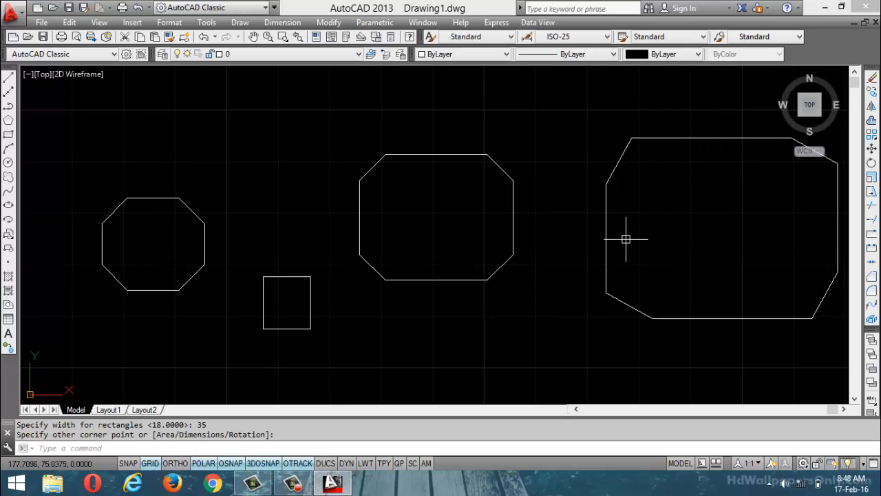
pyautogui.scroll(3, 610, 241)
pyautogui.scroll(-4, 564, 238)
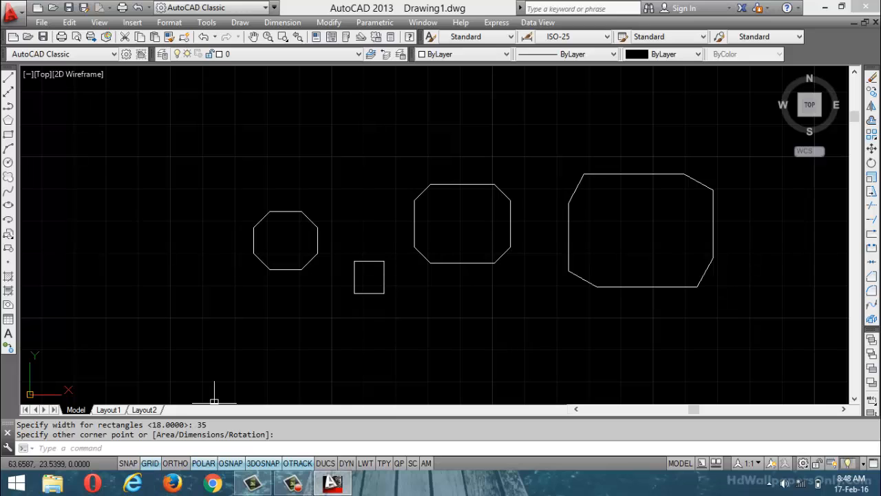
pyautogui.click(293, 484)
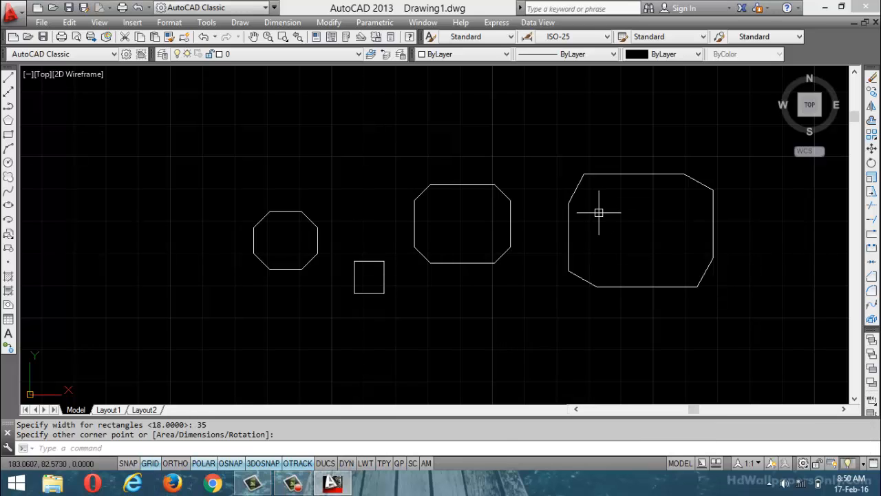
# - Erase all four rectangles from the drawing
pyautogui.hotkey('ctrl', 'a')
pyautogui.press('Delete')
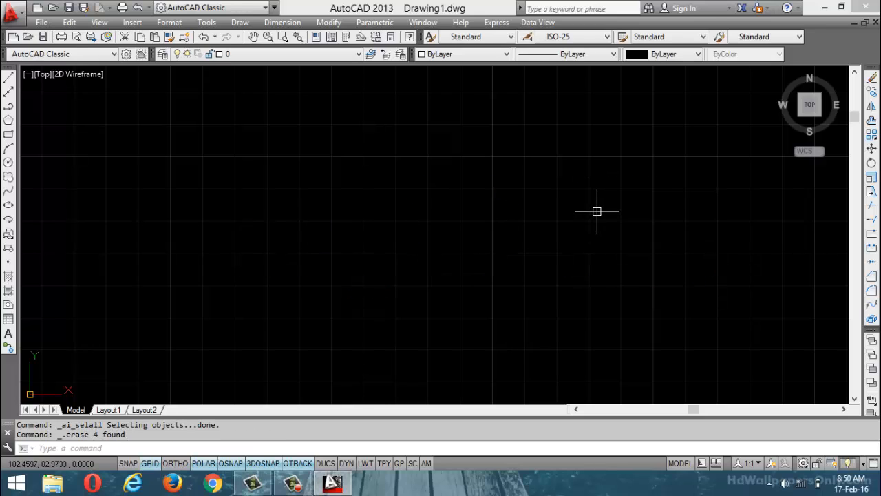
# - Start a new rectangle and set its fillet radius to 5
pyautogui.write('rec')
pyautogui.press('Return')
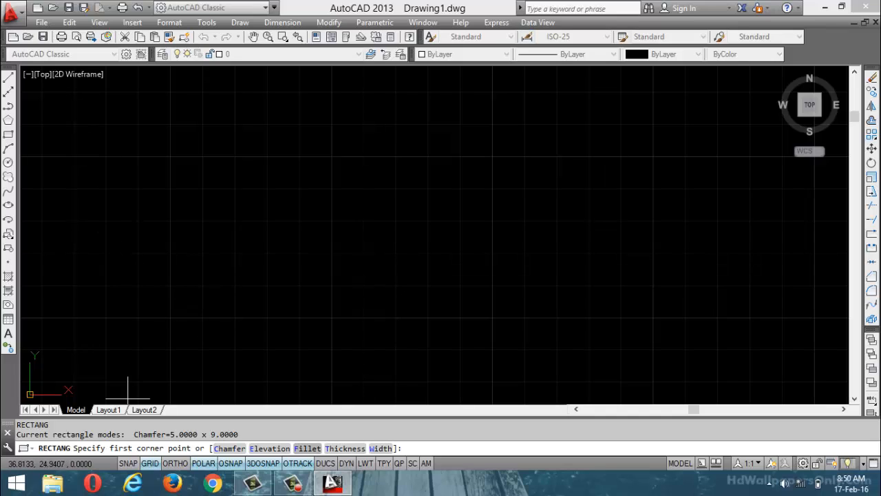
pyautogui.write('F')
pyautogui.press('Return')
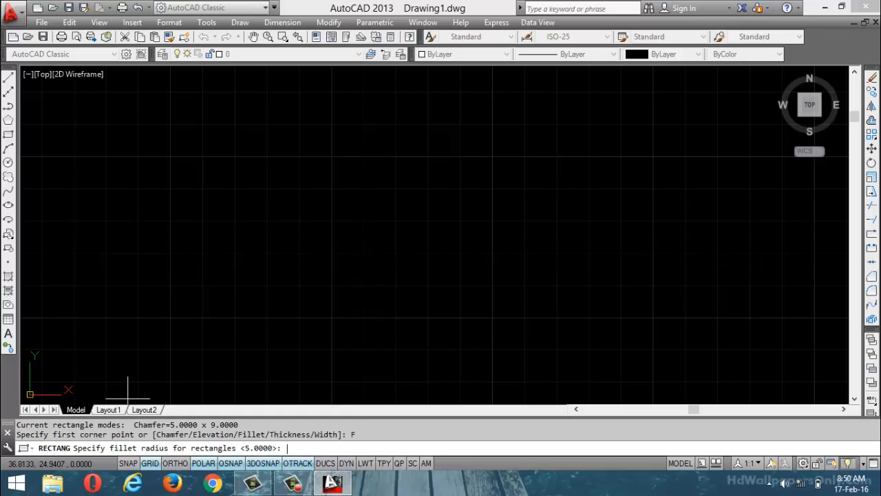
pyautogui.write('5')
pyautogui.press('Return')
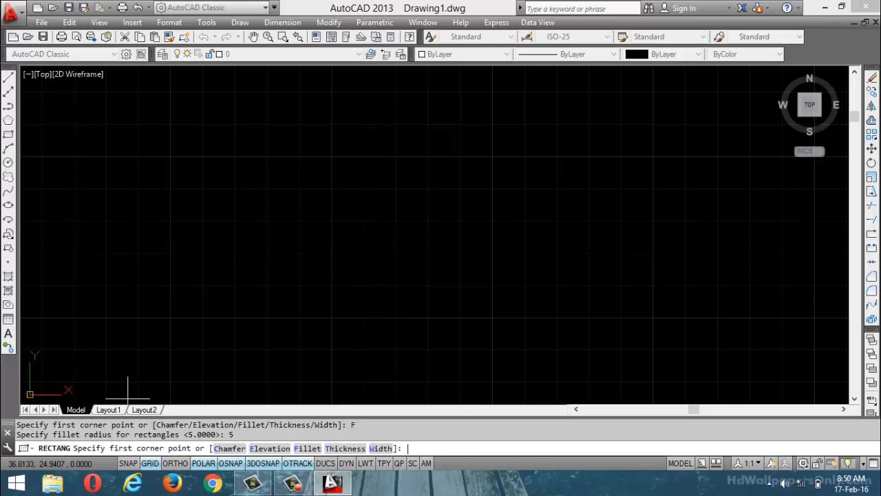
# - Draw the filleted rectangle with the Area option, using an area of 150 and a length of 15
pyautogui.click(279, 289)
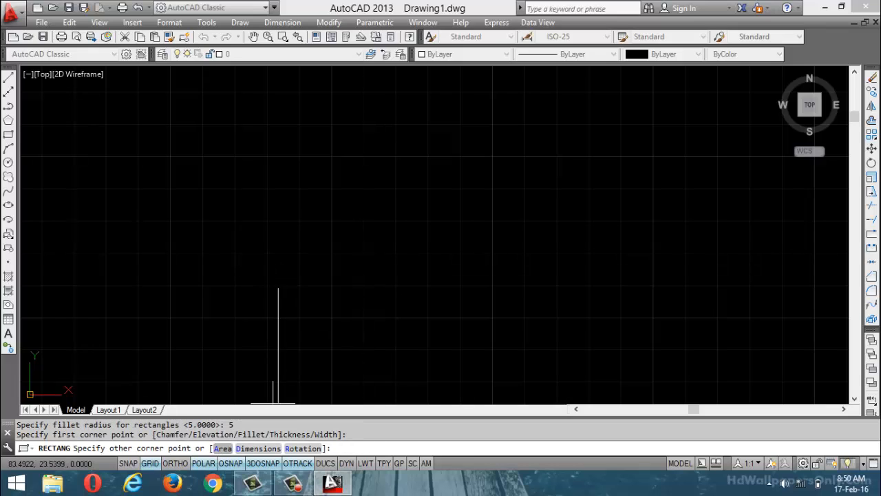
pyautogui.click(222, 448)
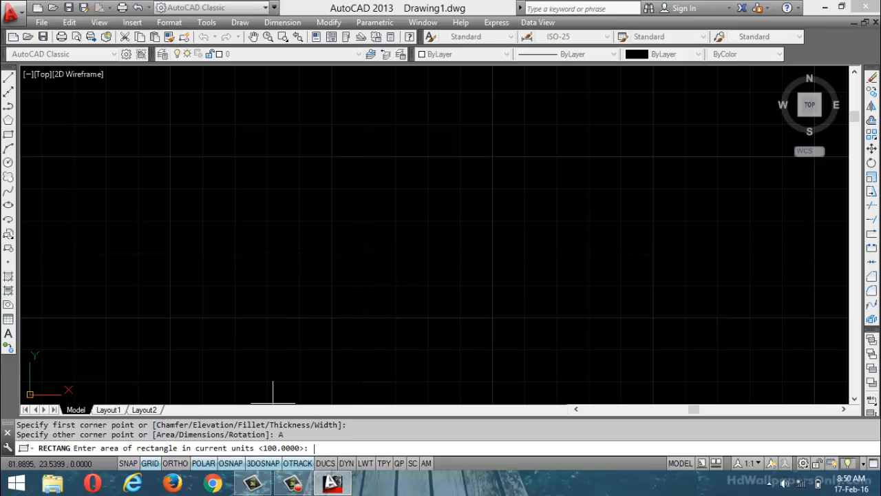
pyautogui.write('150')
pyautogui.press('Return')
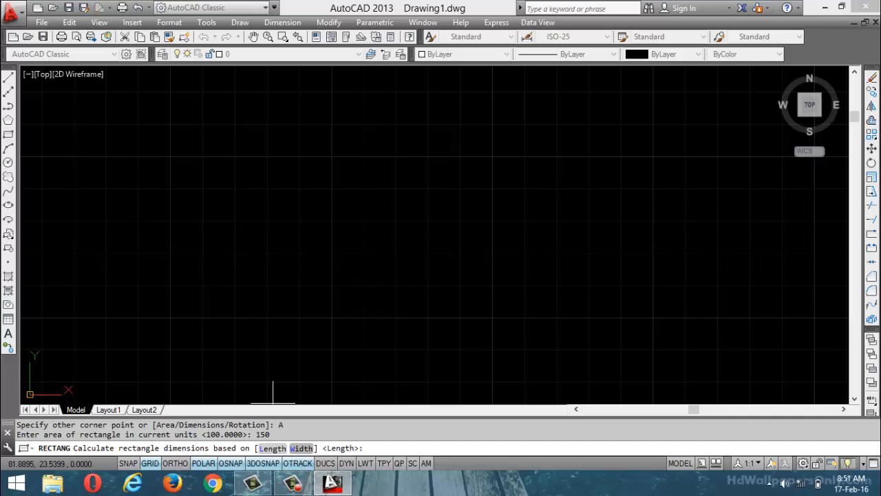
pyautogui.click(272, 448)
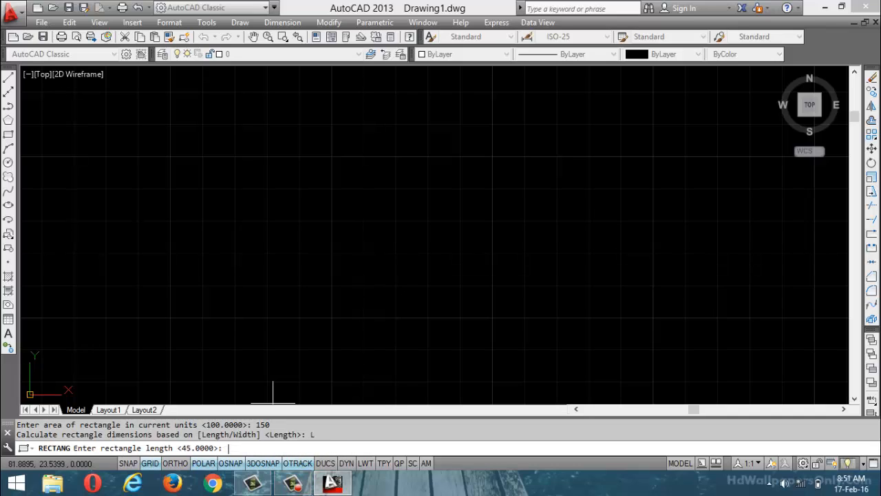
pyautogui.write('10')
pyautogui.press('BackSpace')
pyautogui.press('BackSpace')
pyautogui.write('15')
pyautogui.press('Return')
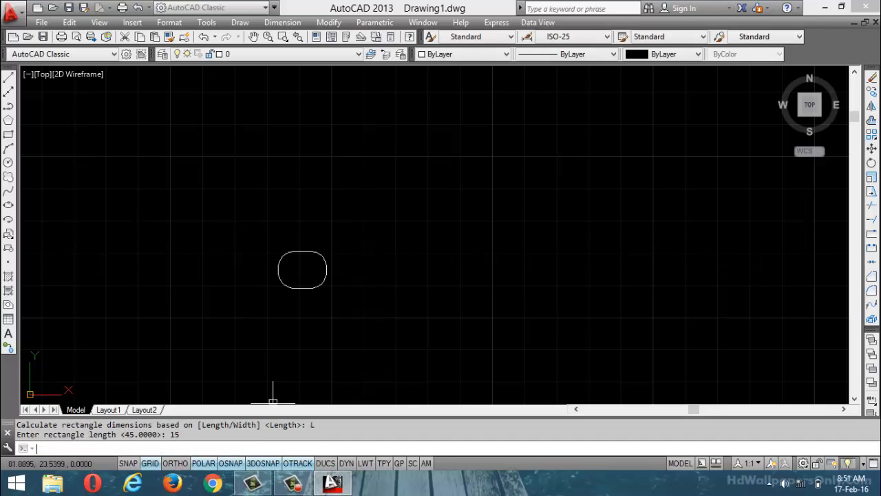
# - Start another rectangle and set its fillet radius to 2
pyautogui.click(333, 294)
pyautogui.scroll(6, 282, 280)
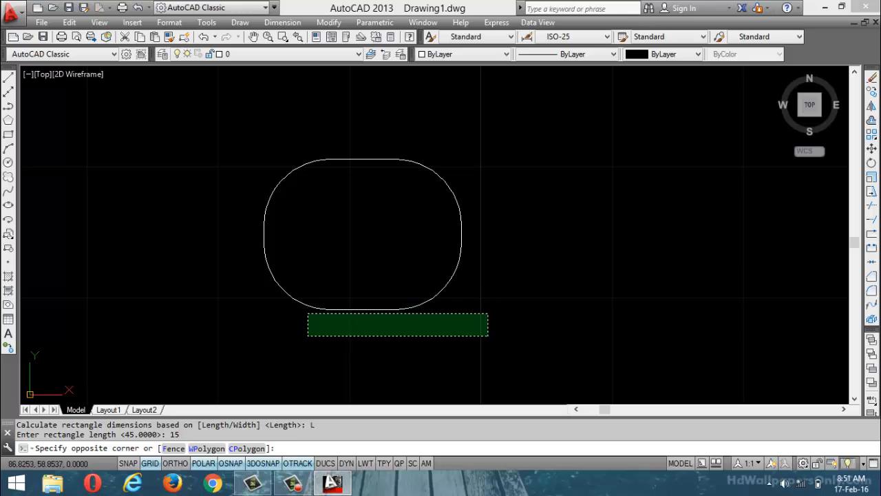
pyautogui.click(308, 336)
pyautogui.scroll(4, 358, 159)
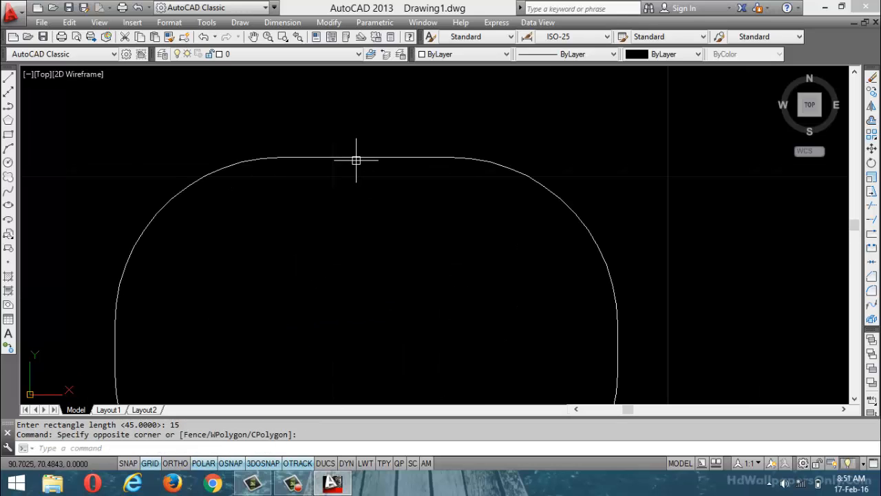
pyautogui.scroll(-4, 355, 161)
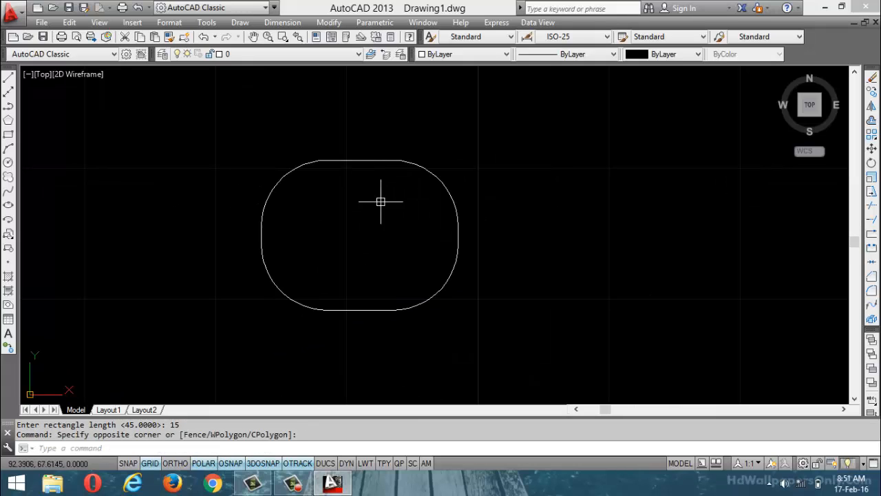
pyautogui.write('rec')
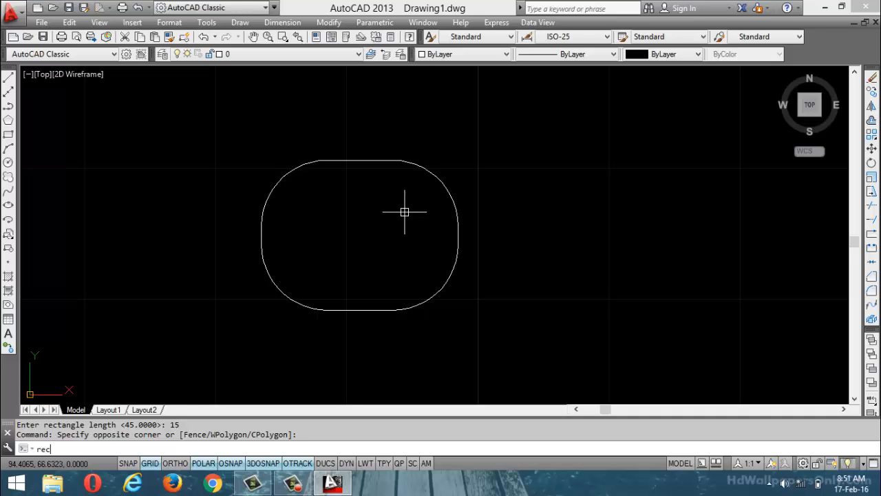
pyautogui.press('Return')
pyautogui.write('f')
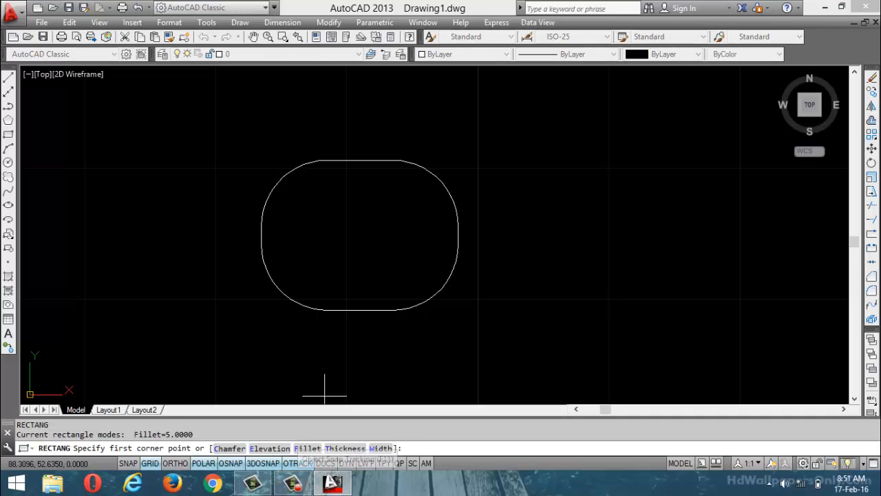
pyautogui.press('Return')
pyautogui.write('2')
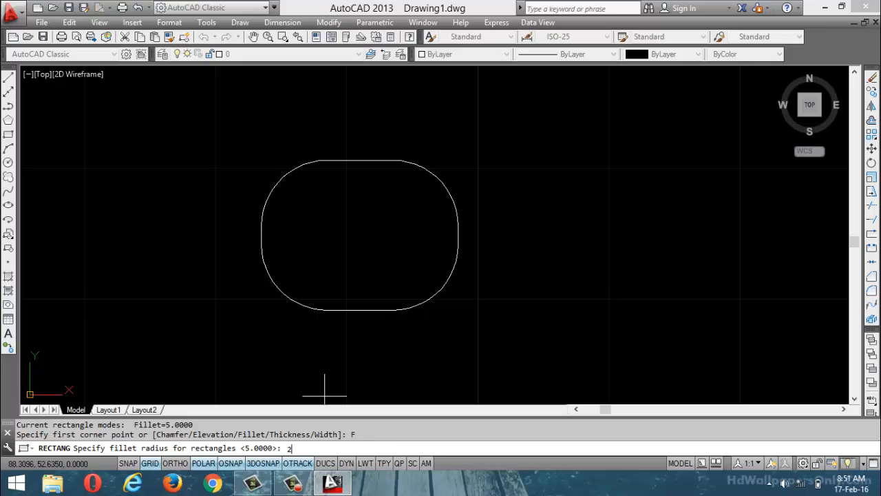
pyautogui.press('Return')
pyautogui.click(552, 306)
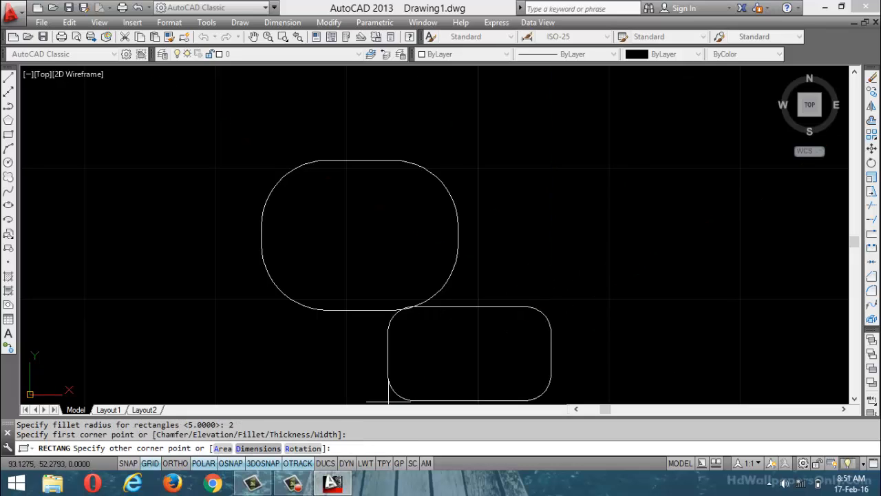
pyautogui.write('A')
pyautogui.press('Return')
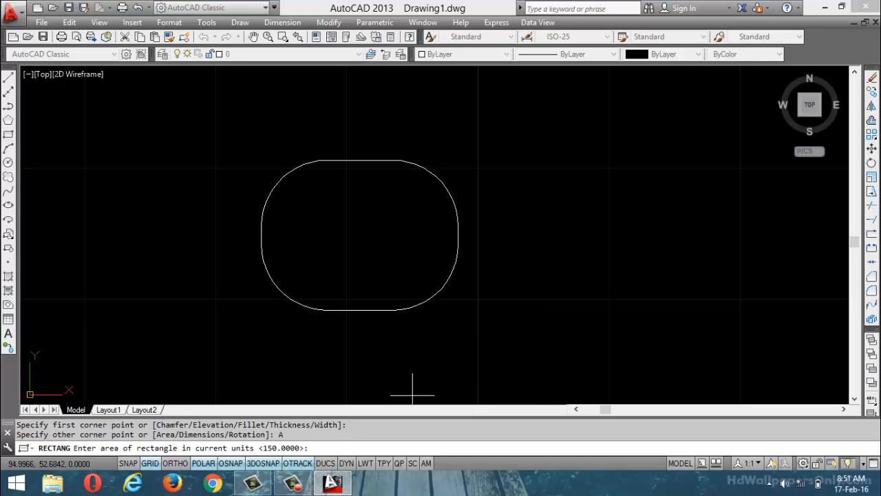
pyautogui.write('150')
pyautogui.press('Return')
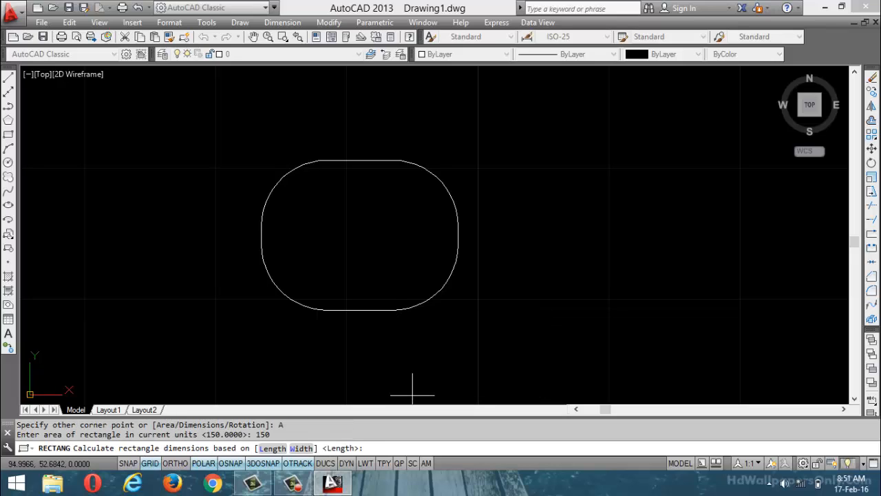
pyautogui.write('13')
pyautogui.press('Return')
pyautogui.write('12')
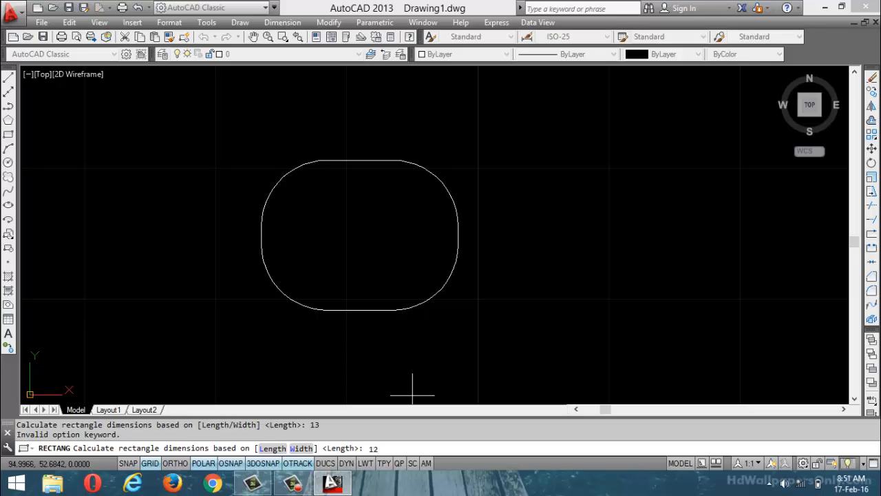
pyautogui.press('BackSpace')
pyautogui.press('BackSpace')
pyautogui.write('12')
pyautogui.press('Return')
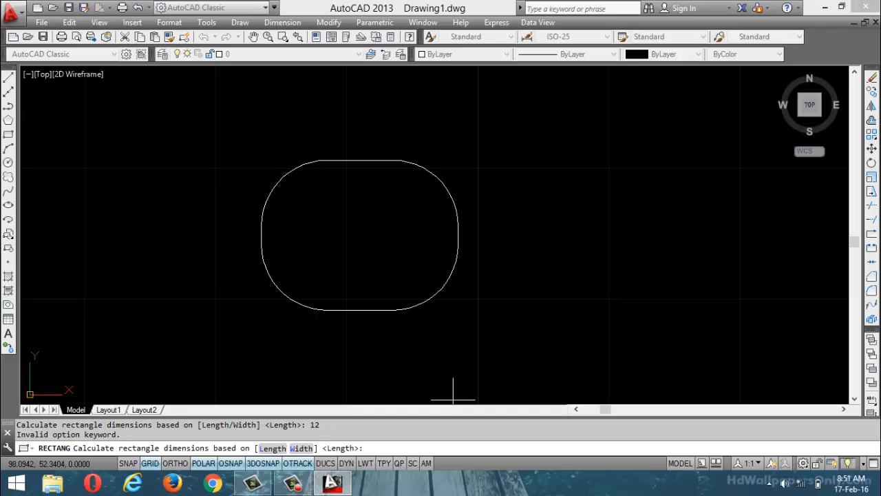
pyautogui.write('13')
pyautogui.press('Return')
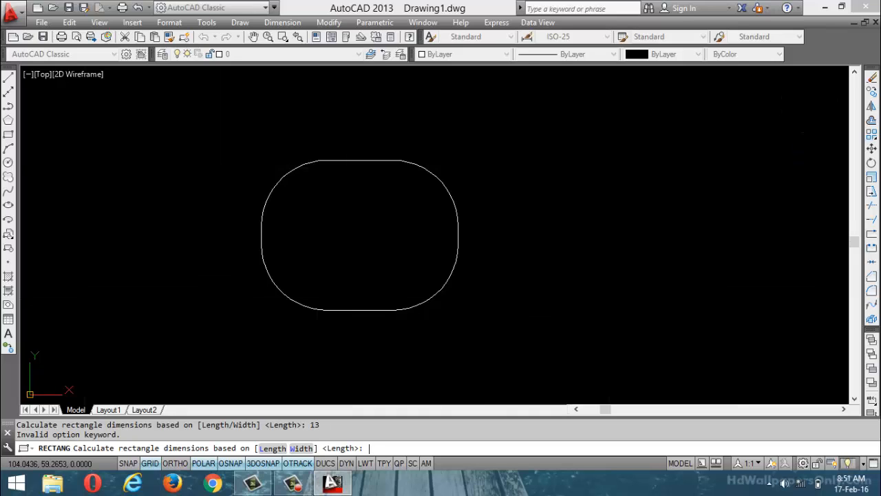
pyautogui.press('Escape')
pyautogui.press('Escape')
# - Draw a second filleted rectangle to the right of the first with the Area option, using area 150 and length 13
pyautogui.write('rec')
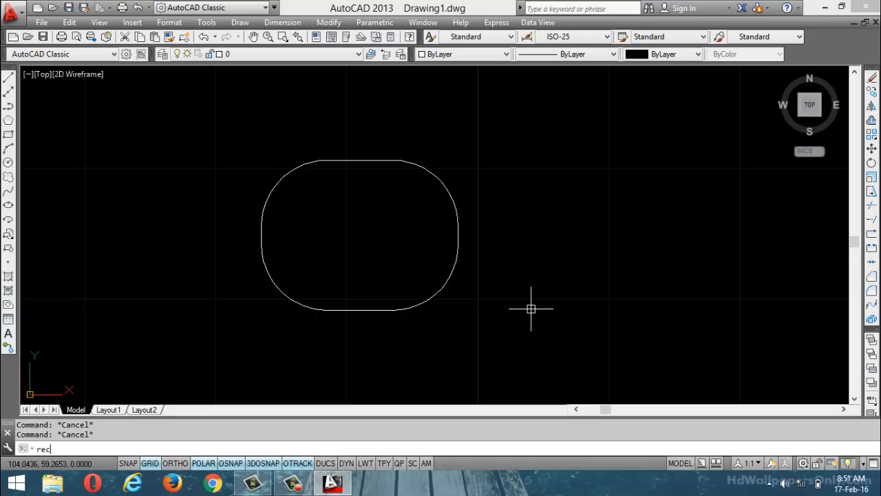
pyautogui.press('Return')
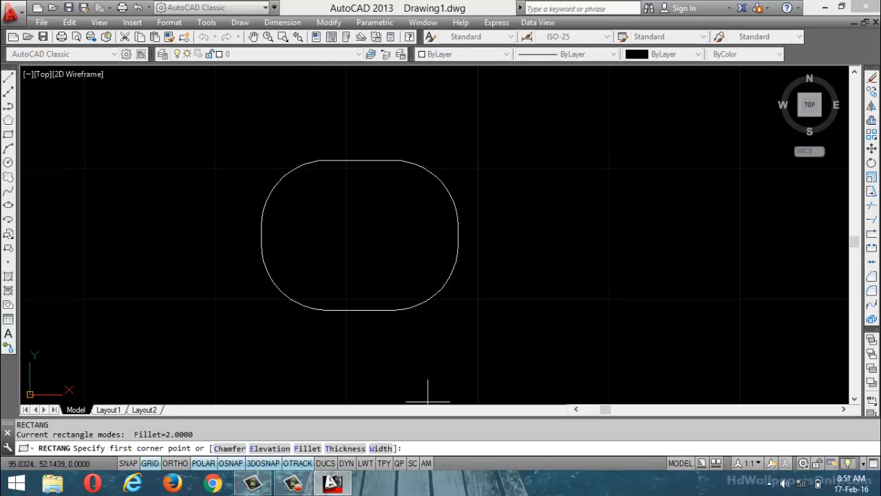
pyautogui.moveTo(18, 424); pyautogui.dragTo(196, 435)
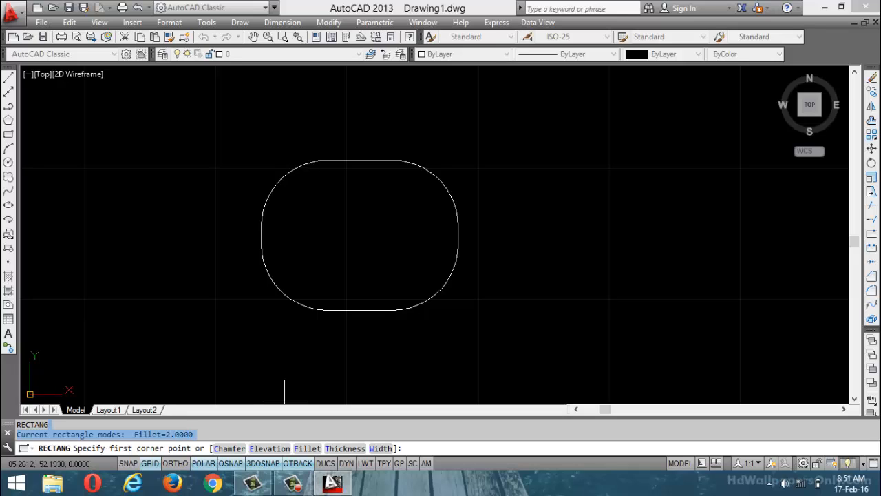
pyautogui.click(515, 327)
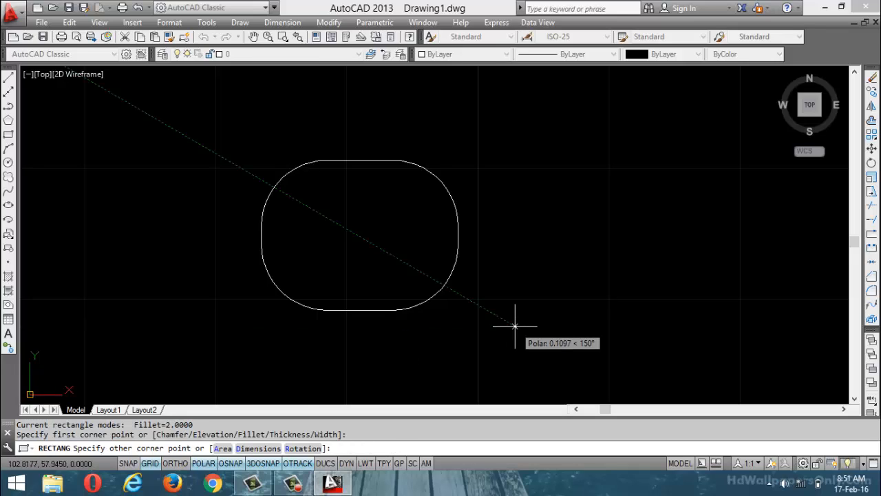
pyautogui.write('A')
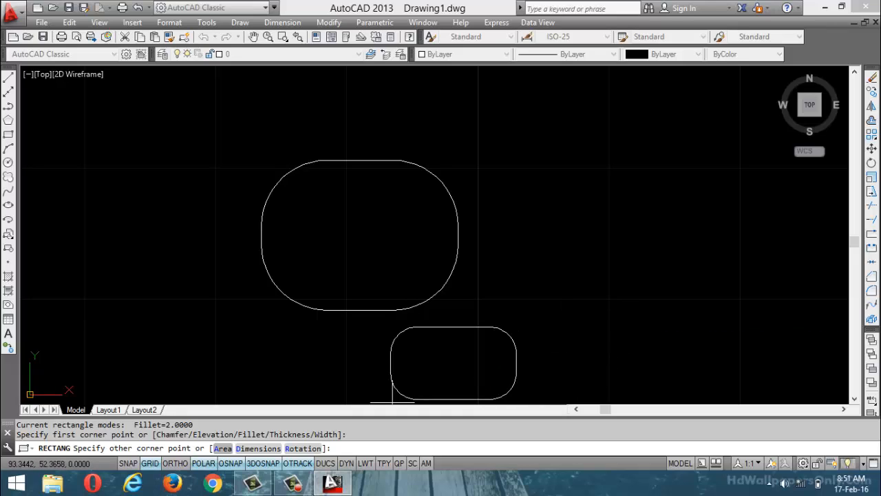
pyautogui.press('Return')
pyautogui.write('150')
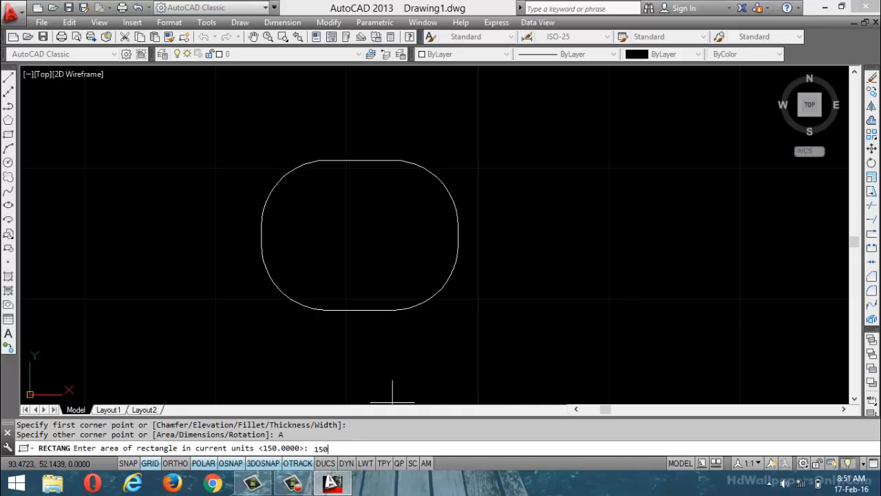
pyautogui.press('Return')
pyautogui.write('L')
pyautogui.press('Return')
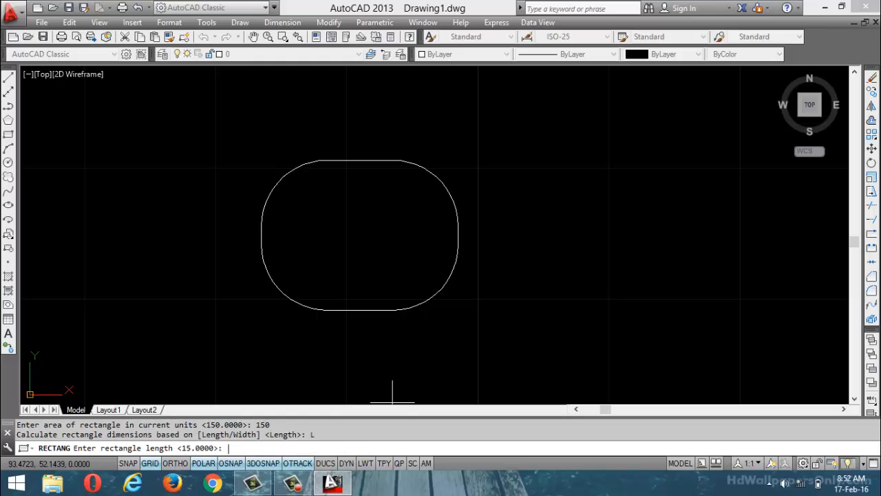
pyautogui.write('13')
pyautogui.press('Return')
pyautogui.press('Return')
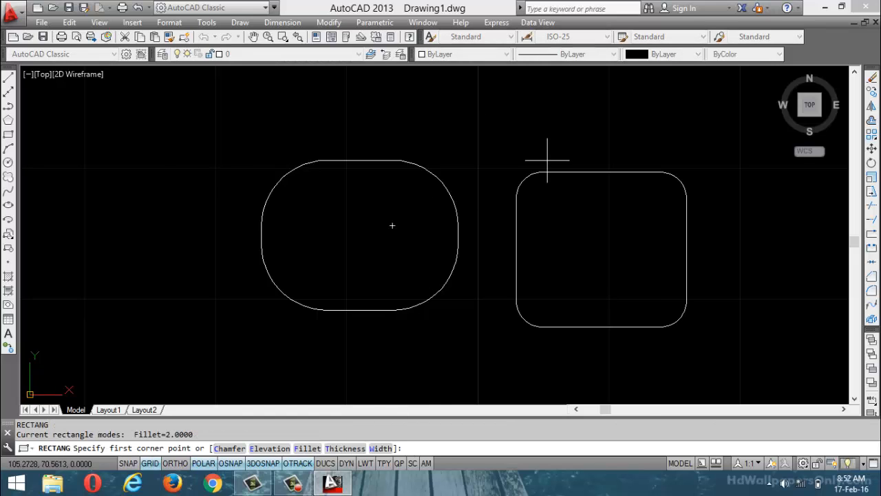
pyautogui.scroll(4, 545, 161)
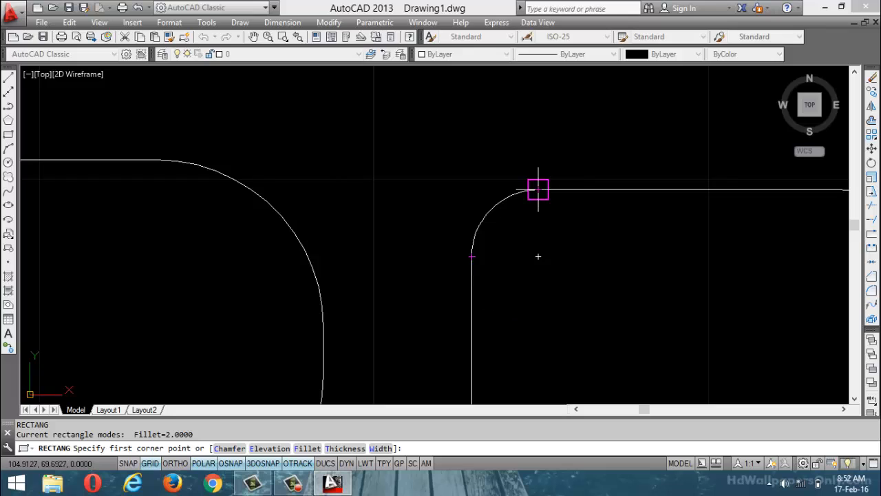
pyautogui.scroll(-6, 503, 162)
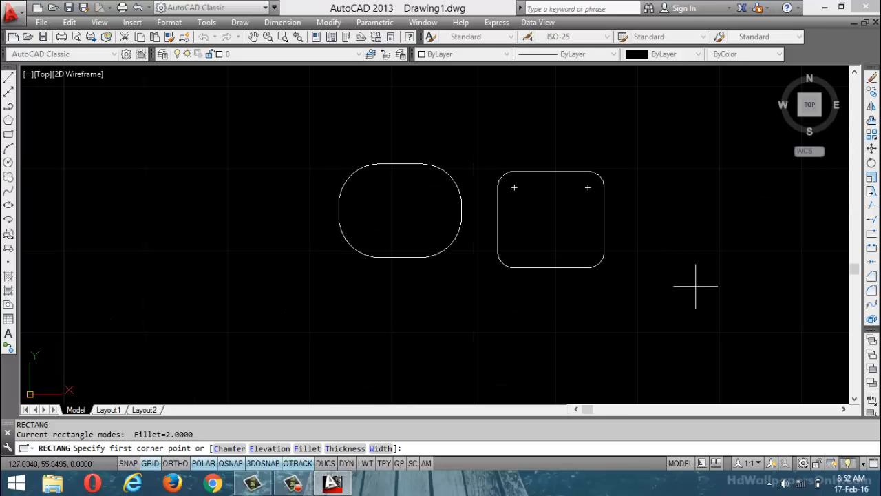
pyautogui.press('Escape')
pyautogui.press('Escape')
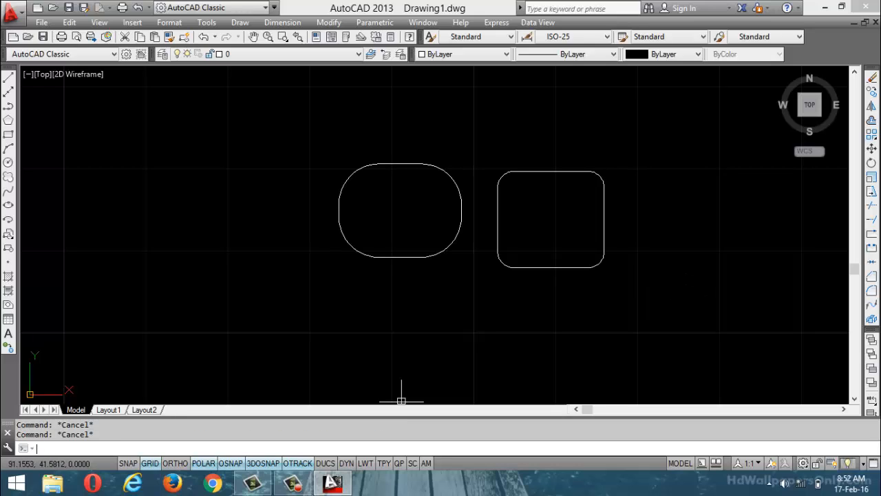
# - Start another rectangle and reset the fillet radius to 0
pyautogui.write('rec')
pyautogui.press('Return')
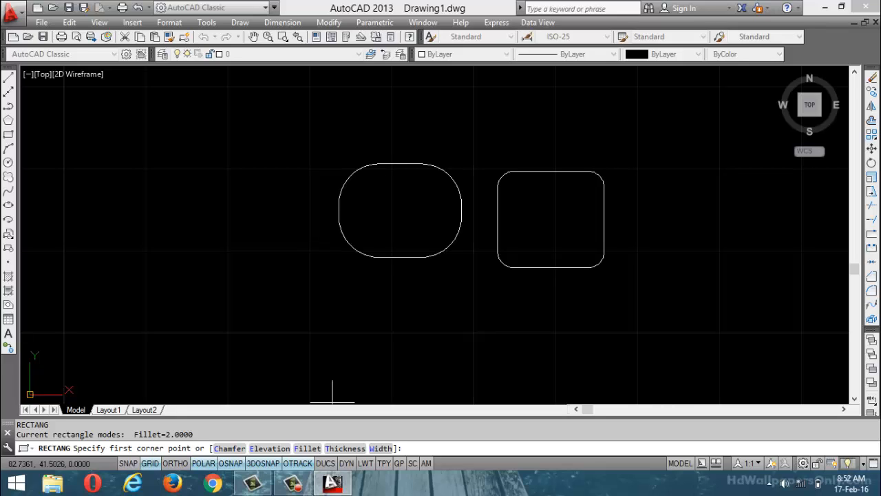
pyautogui.moveTo(193, 435); pyautogui.dragTo(133, 434)
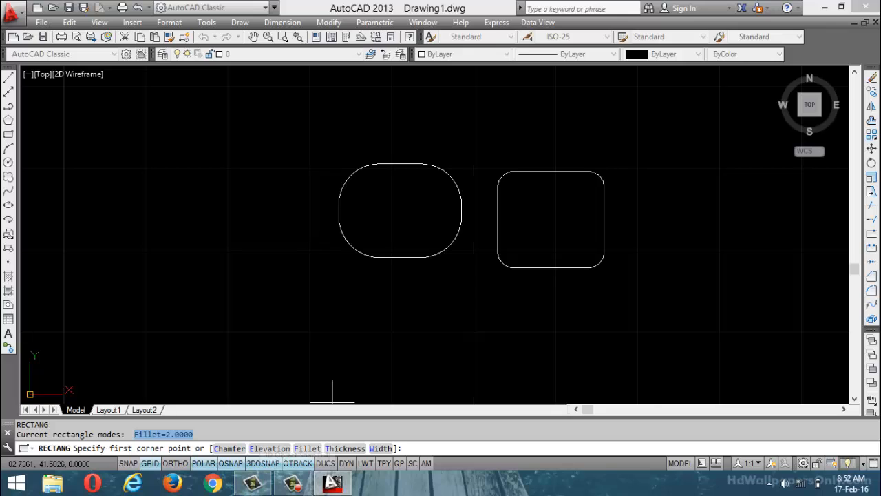
pyautogui.click(308, 449)
pyautogui.write('0')
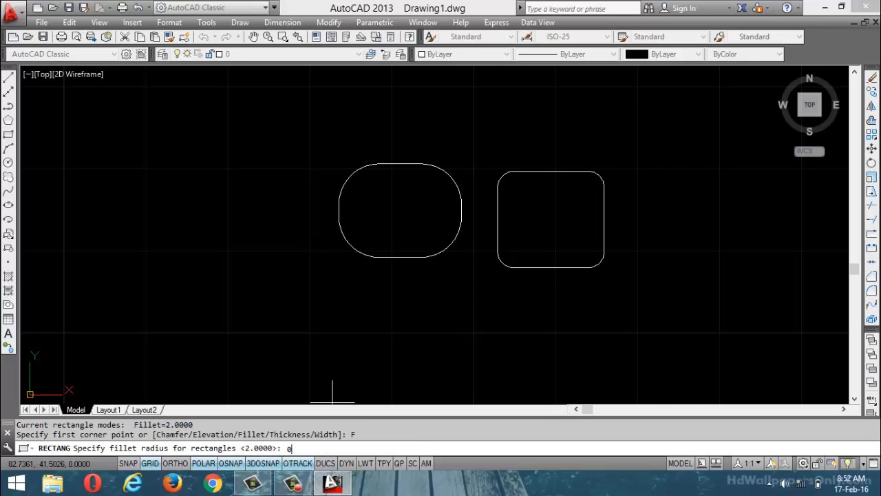
pyautogui.press('Return')
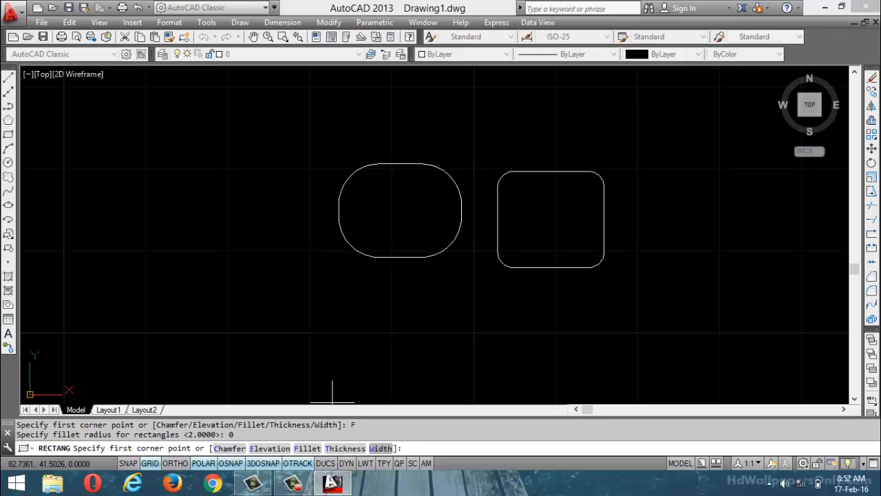
# - Draw a rectangle with a line width of 2 by two corners, left of the filleted rectangles
pyautogui.click(381, 448)
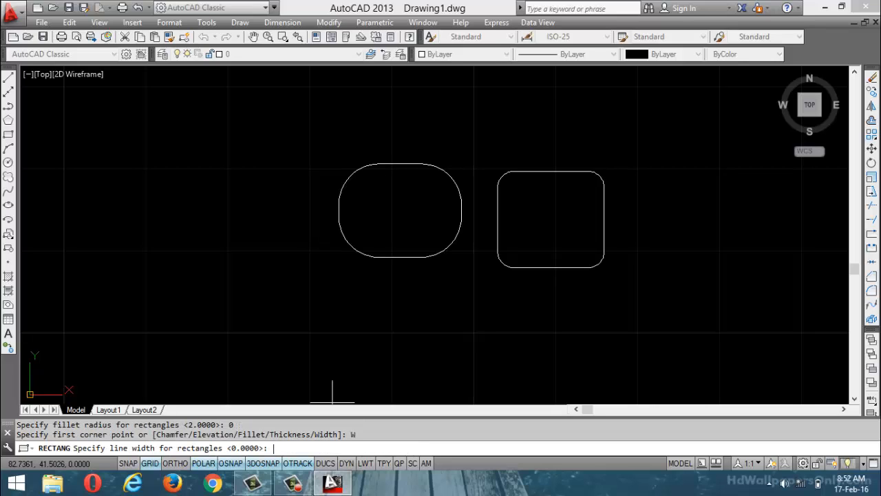
pyautogui.write('2')
pyautogui.press('Return')
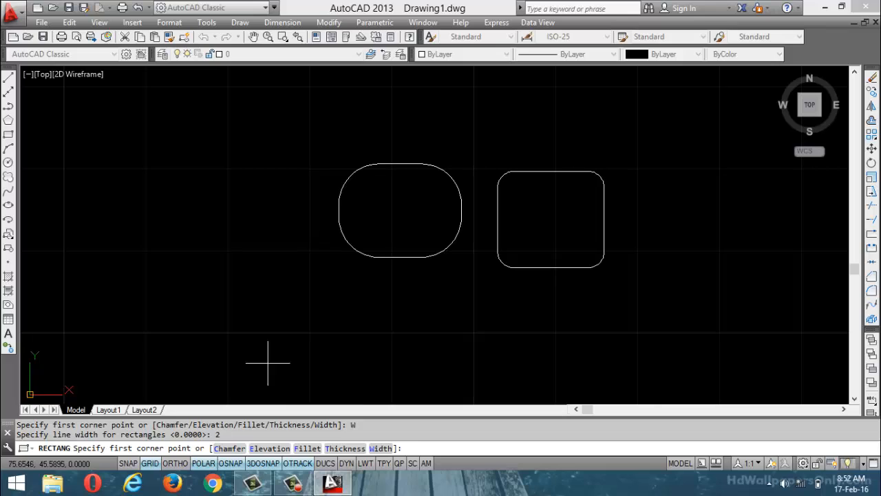
pyautogui.click(119, 321)
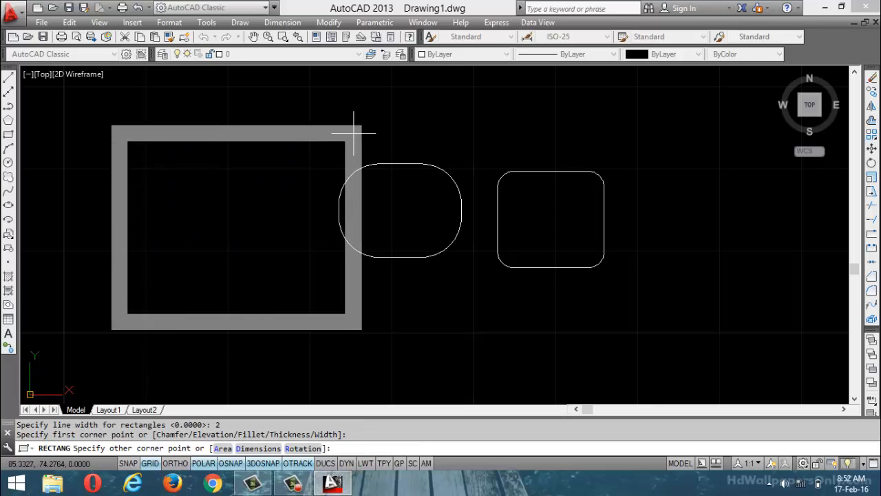
pyautogui.click(298, 146)
# - Draw another rectangle with a line width of 1 by two corners, below and to the right of the second filleted rectangle
pyautogui.press('Return')
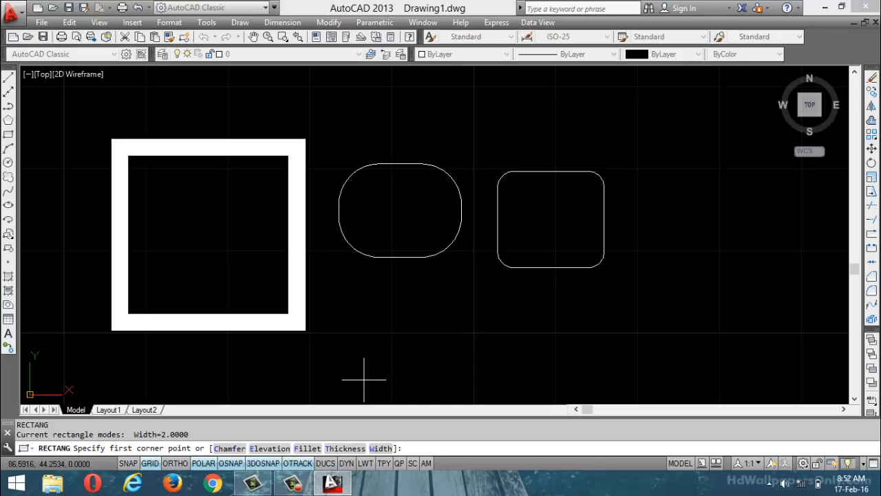
pyautogui.write('rec')
pyautogui.press('Return')
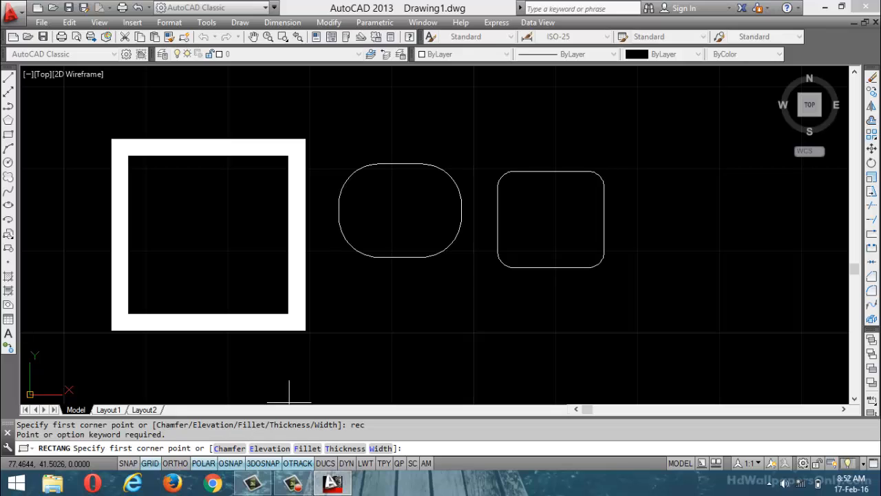
pyautogui.write('w')
pyautogui.press('Return')
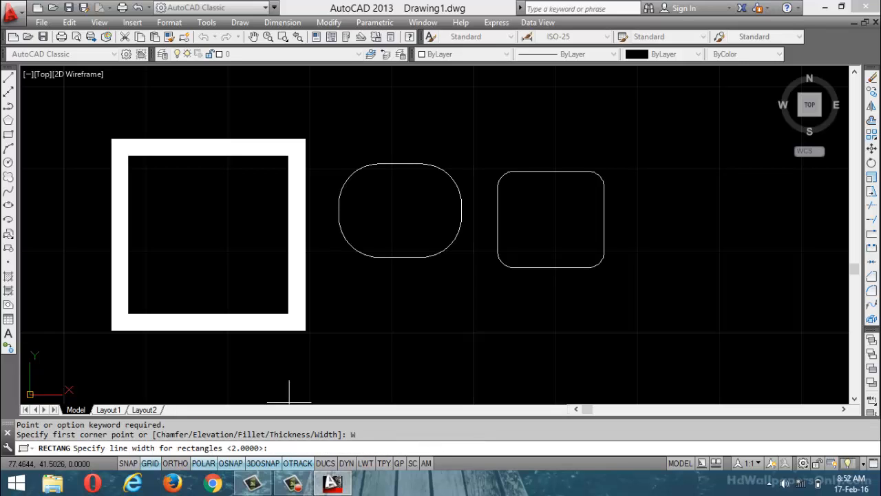
pyautogui.write('1')
pyautogui.press('Return')
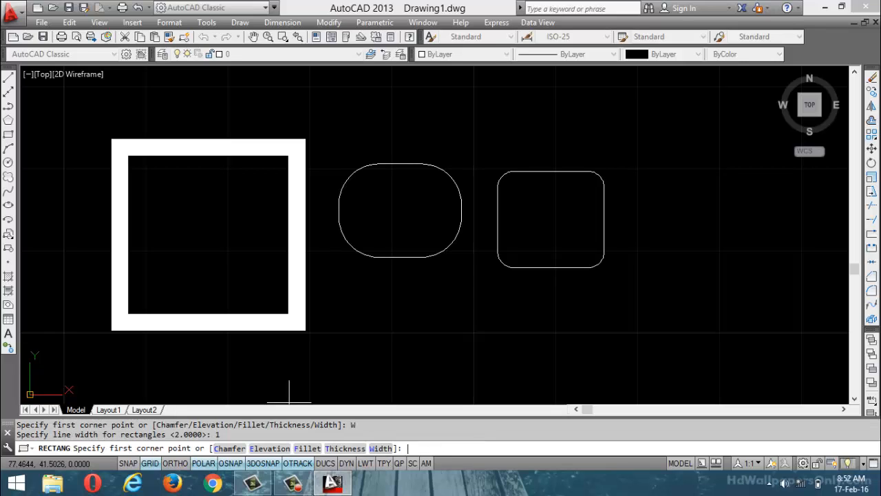
pyautogui.click(580, 384)
pyautogui.click(727, 281)
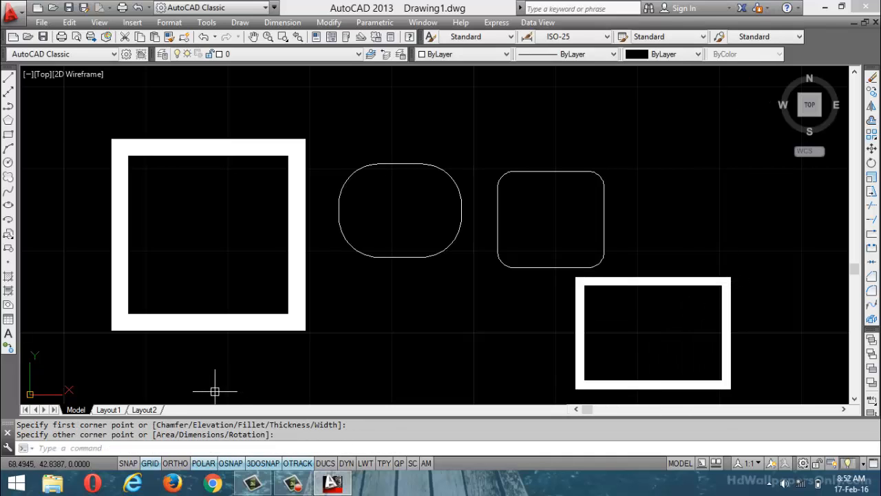
# - Start another rectangle and set both chamfer distances to 3
pyautogui.scroll(-2, 270, 310)
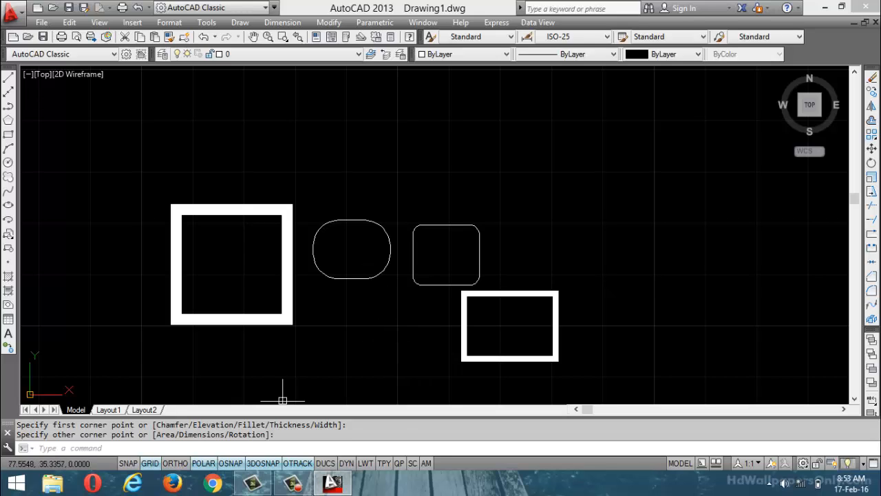
pyautogui.press('Escape')
pyautogui.write('r')
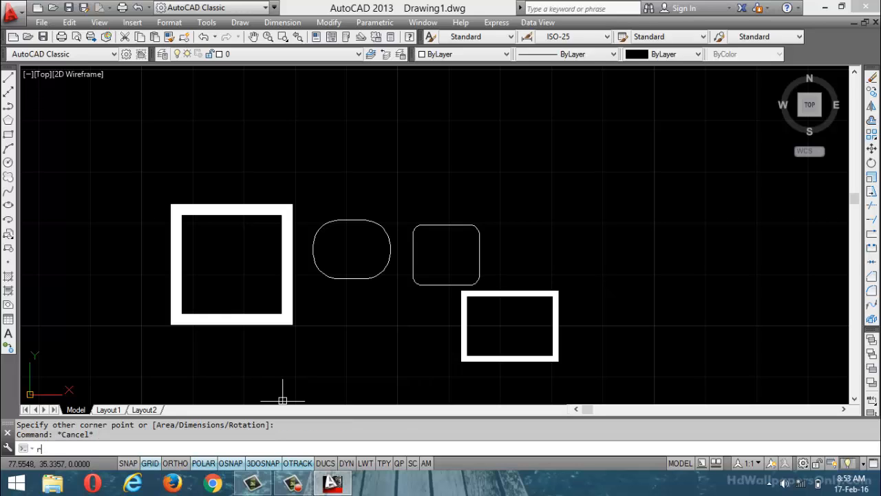
pyautogui.write('ec')
pyautogui.press('Return')
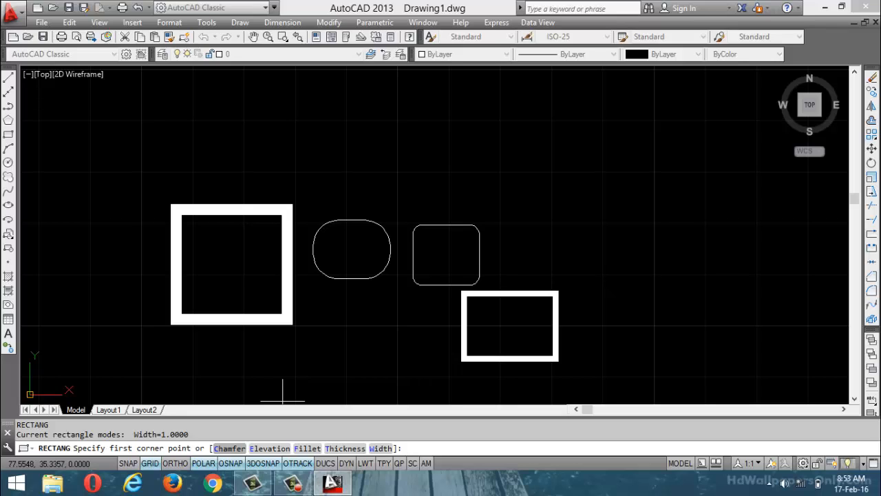
pyautogui.write('C')
pyautogui.press('Return')
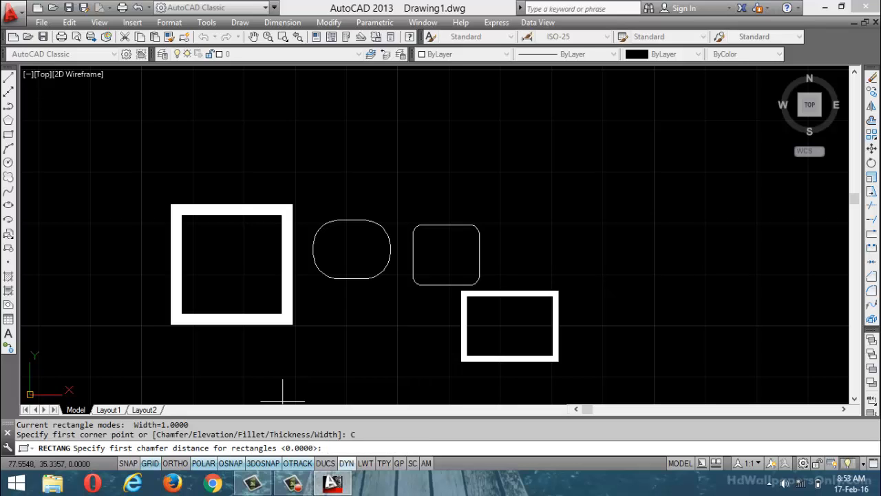
pyautogui.write('3')
pyautogui.press('Return')
pyautogui.write('3')
pyautogui.press('Return')
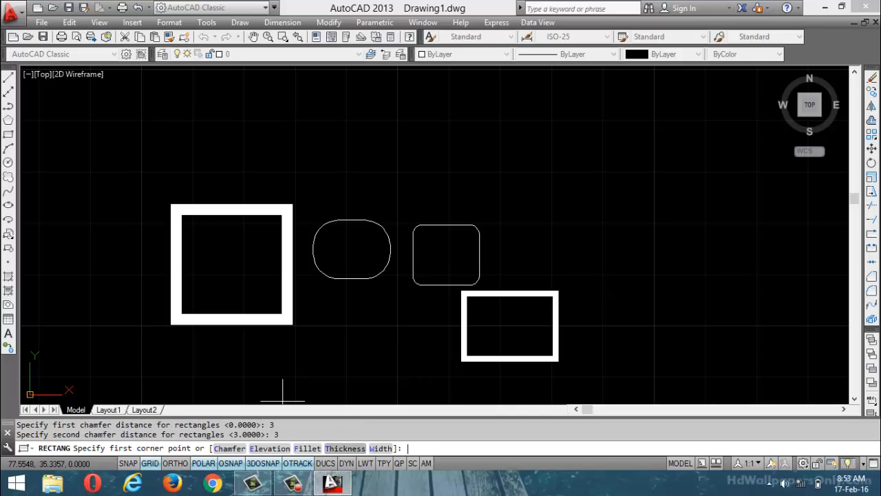
# - Set the line width to 1 and draw the chamfered rectangle by two corners, to the upper right of the existing rectangles
pyautogui.write('W')
pyautogui.press('Return')
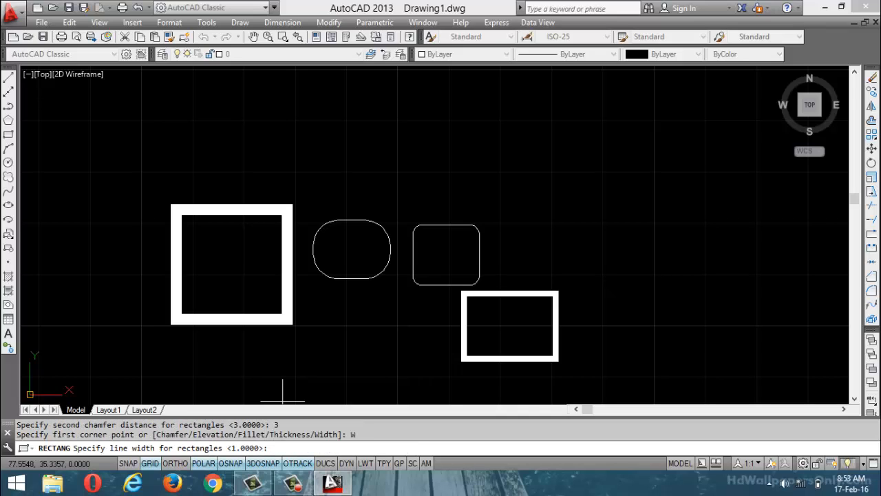
pyautogui.write('1')
pyautogui.press('Return')
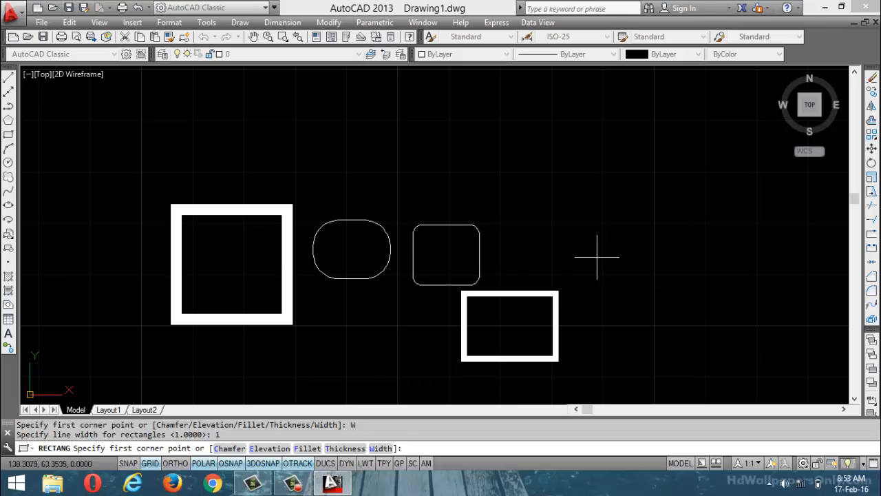
pyautogui.click(628, 226)
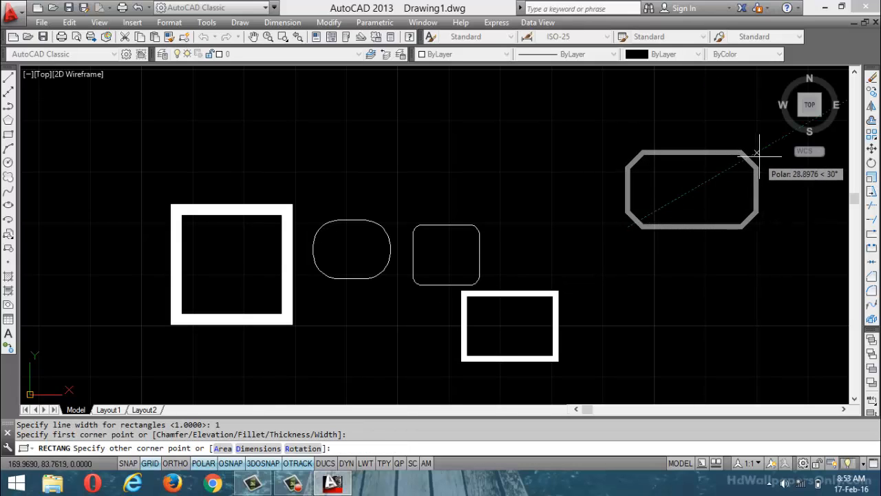
pyautogui.click(760, 153)
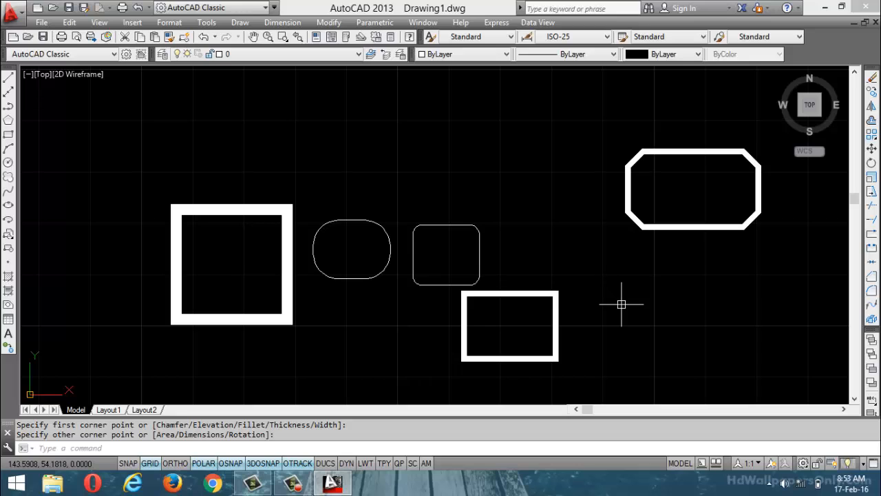
# - Start another rectangle and set its fillet radius to 3
pyautogui.write('rec')
pyautogui.press('Return')
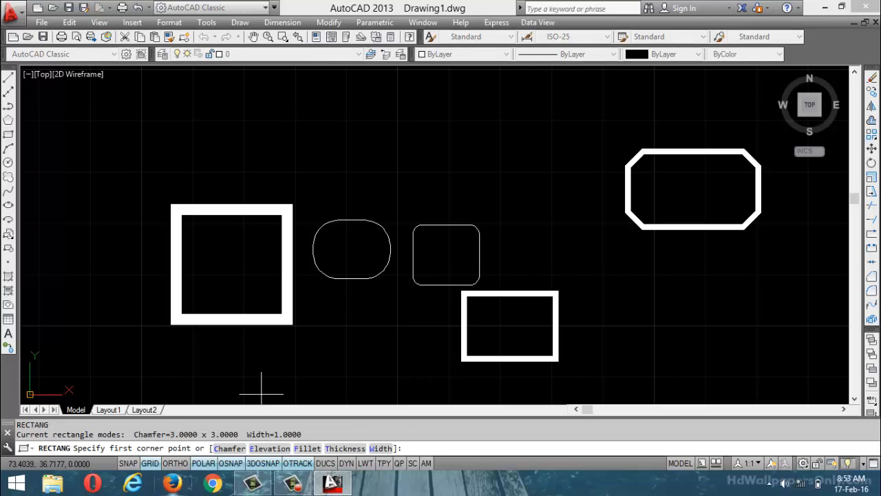
pyautogui.write('F')
pyautogui.press('Return')
pyautogui.write('3')
pyautogui.press('Return')
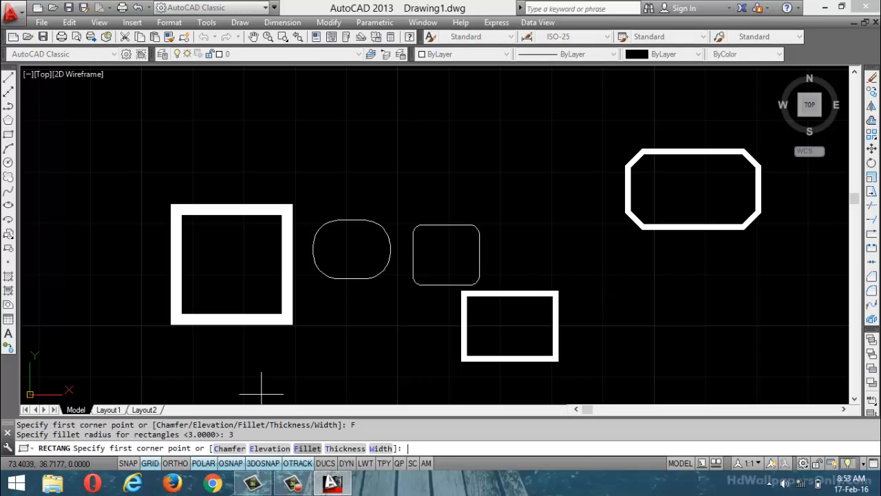
# - Set the line width to 1 and draw the filleted rectangle by two corners, above the thin filleted rectangles
pyautogui.write('W')
pyautogui.press('Return')
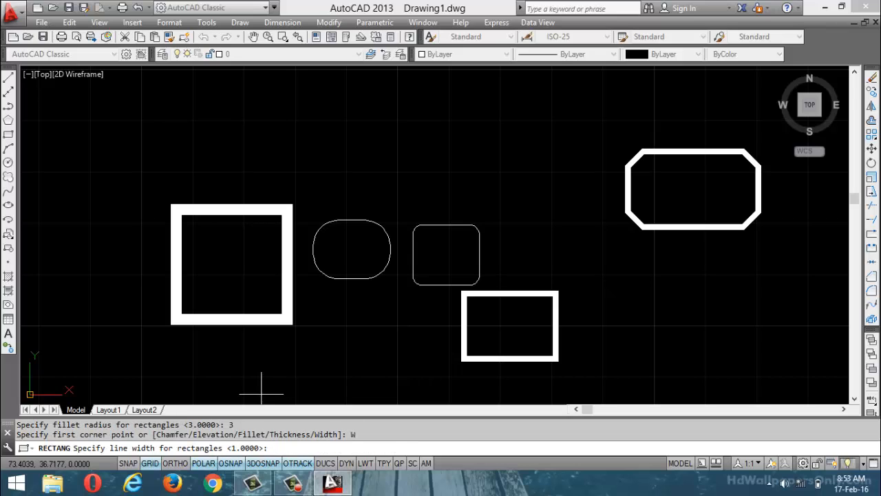
pyautogui.write('1')
pyautogui.press('Return')
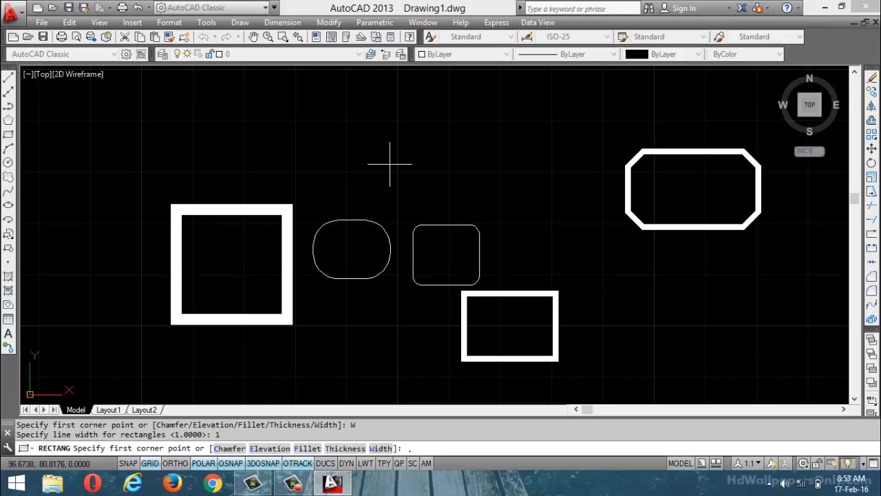
pyautogui.write('W')
pyautogui.press('Return')
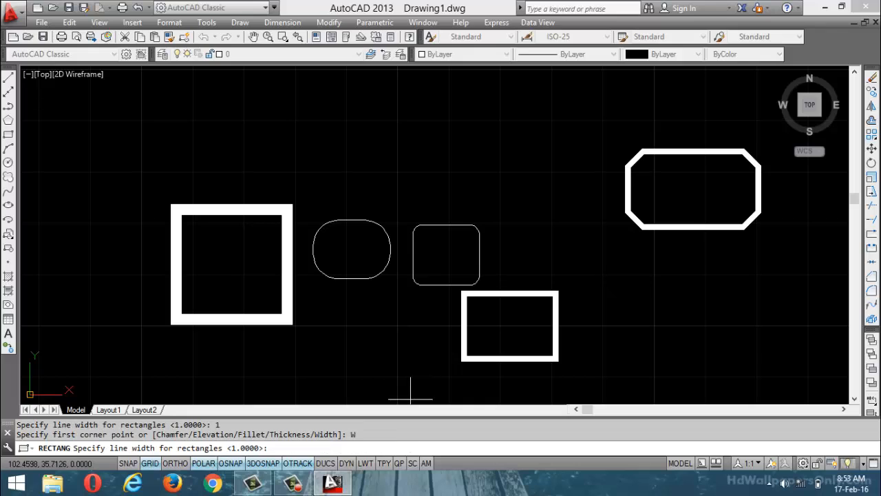
pyautogui.write('1')
pyautogui.press('Return')
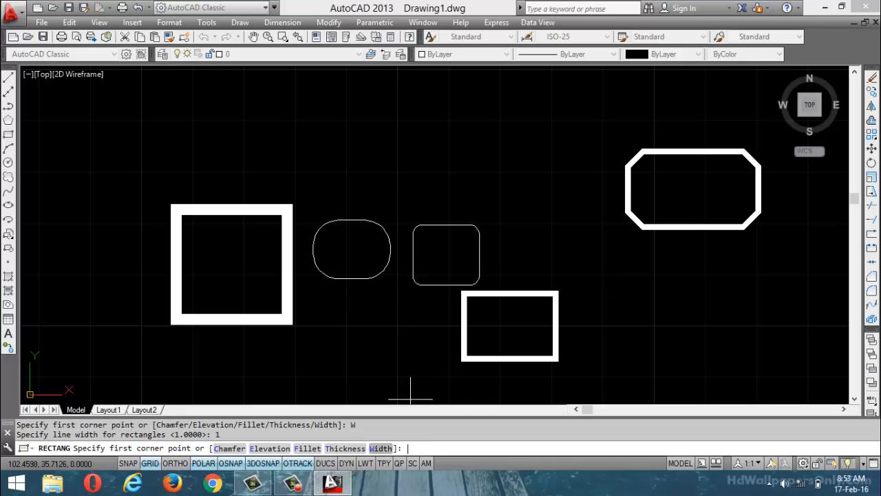
pyautogui.click(408, 156)
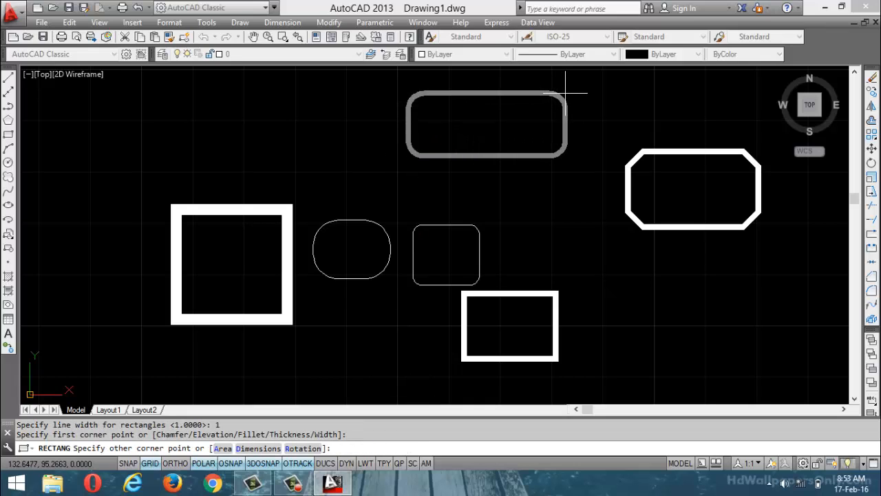
pyautogui.click(566, 88)
pyautogui.scroll(4, 566, 90)
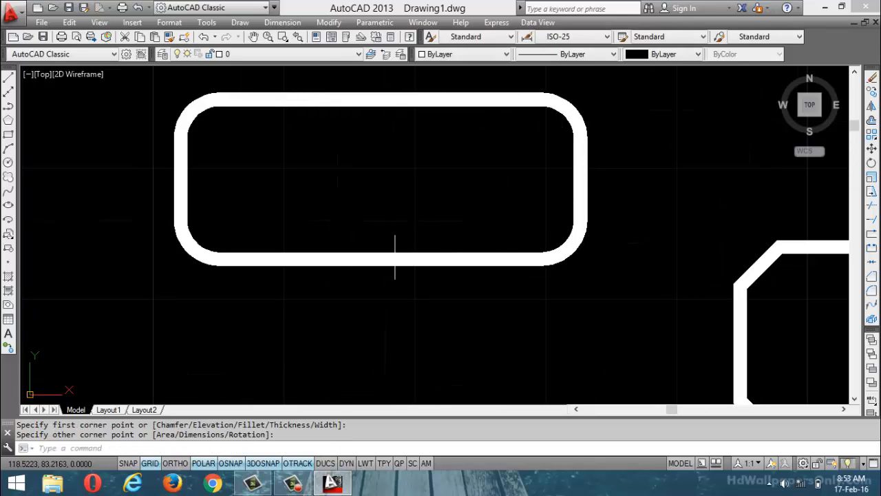
pyautogui.scroll(-6, 347, 241)
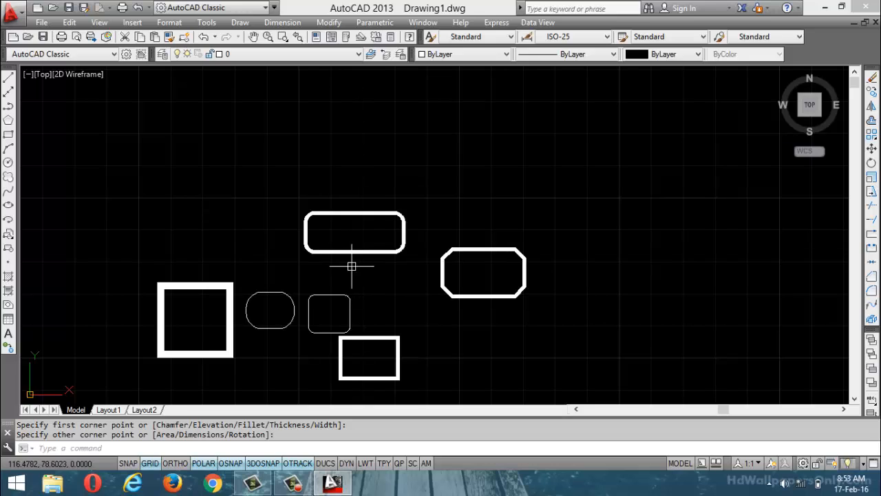
pyautogui.scroll(2, 351, 266)
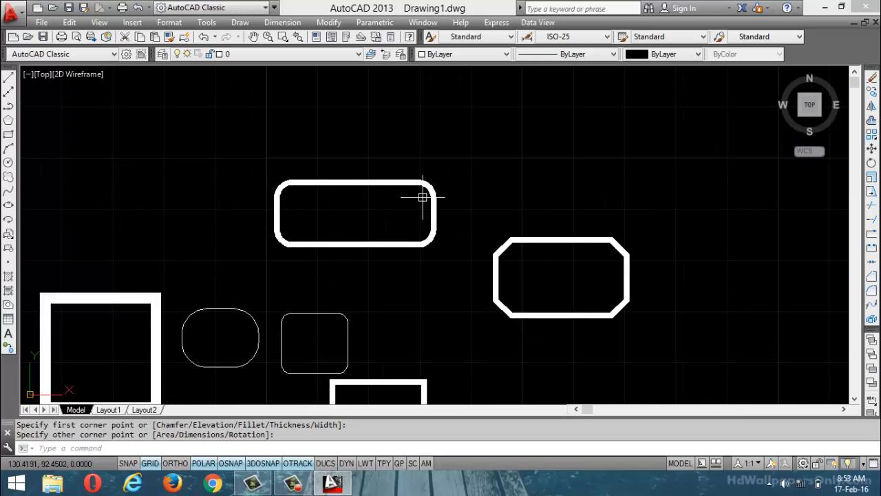
pyautogui.scroll(-4, 386, 184)
pyautogui.scroll(2, 360, 279)
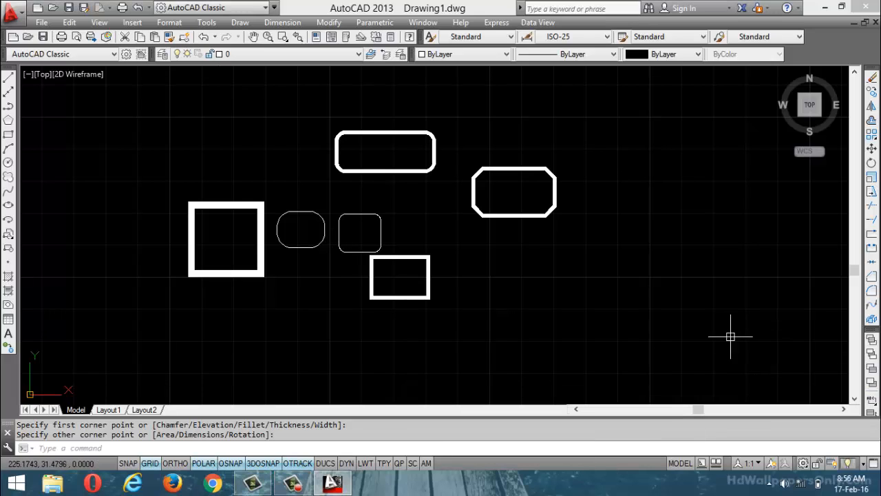
# - Erase all rectangles from the drawing
pyautogui.press('Escape')
pyautogui.hotkey('ctrl', 'a')
pyautogui.press('Delete')
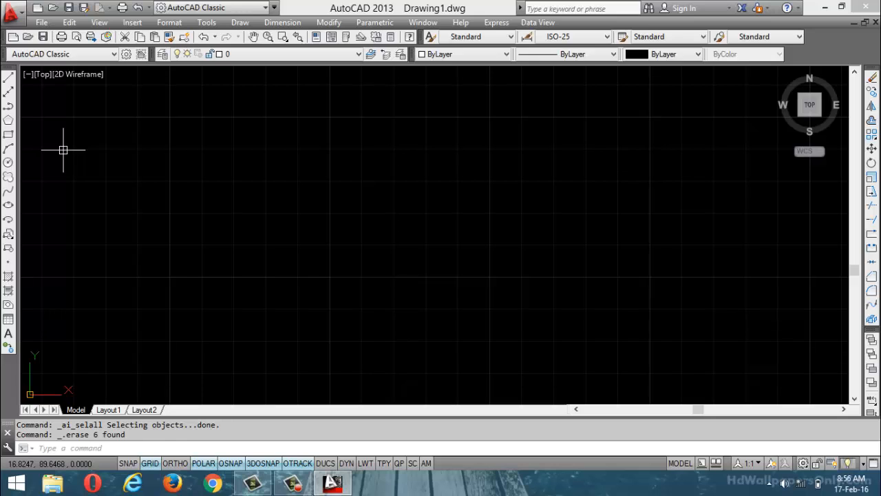
pyautogui.click(42, 74)
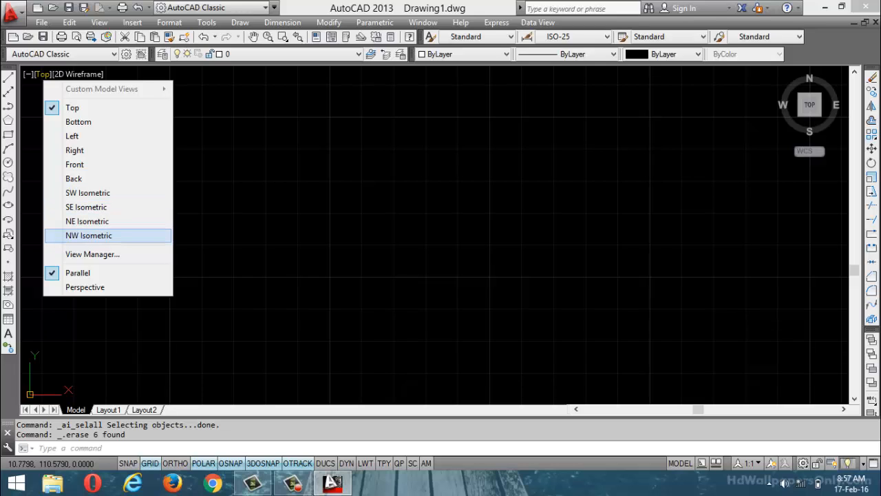
pyautogui.click(309, 196)
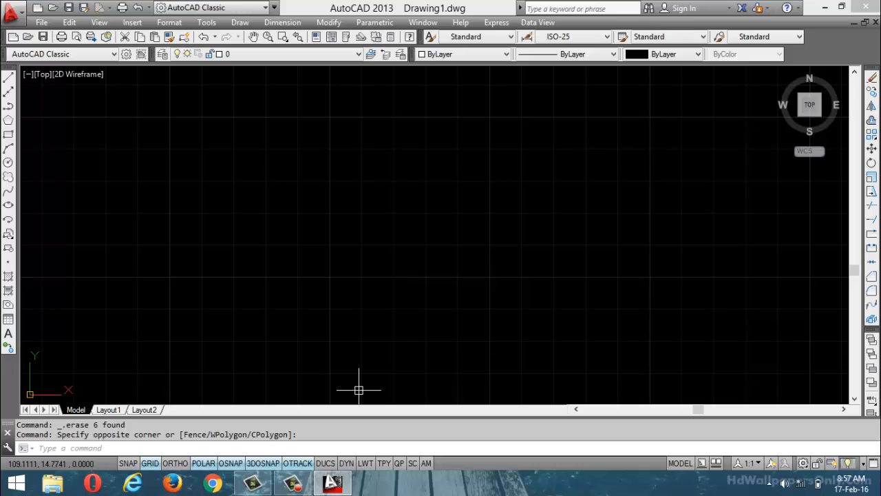
pyautogui.press('Escape')
pyautogui.press('Escape')
# - Start another rectangle and reset its fillet radius and line width to 0
pyautogui.write('rec')
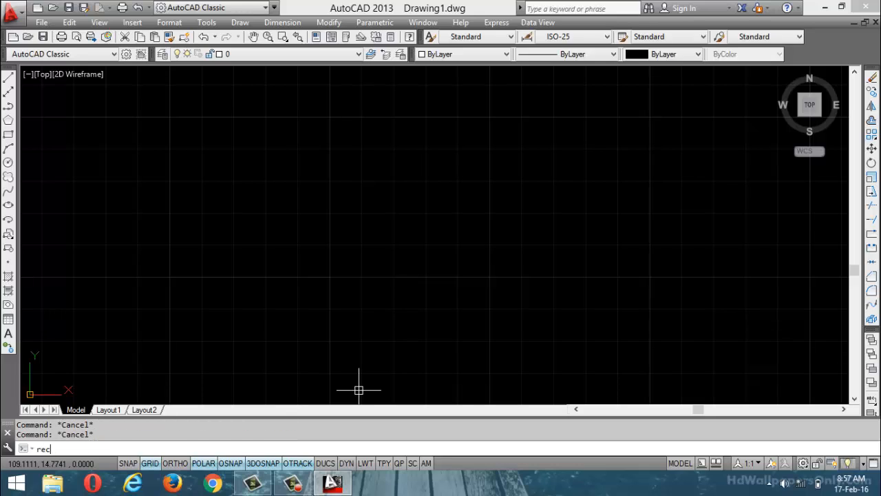
pyautogui.press('Return')
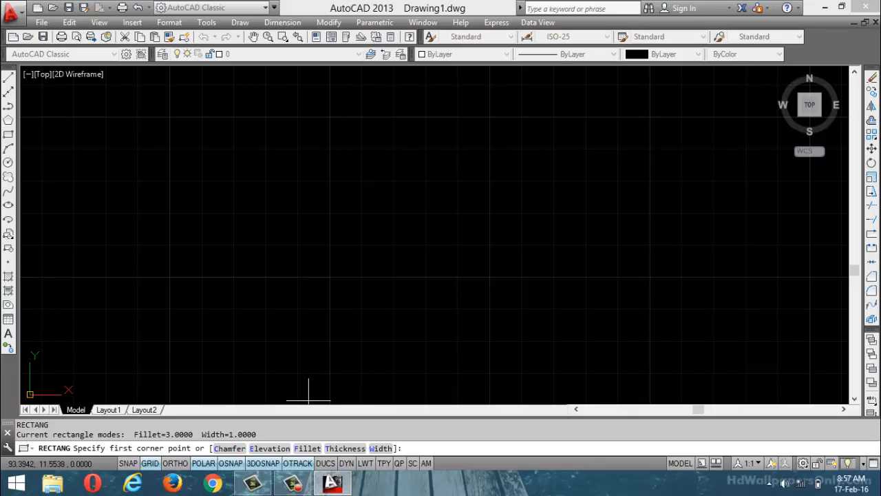
pyautogui.moveTo(259, 434); pyautogui.dragTo(60, 434)
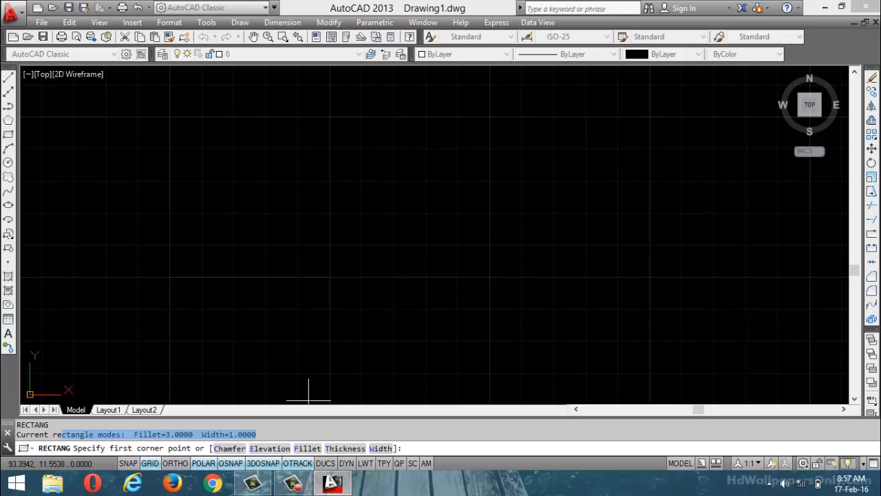
pyautogui.write('F')
pyautogui.press('Return')
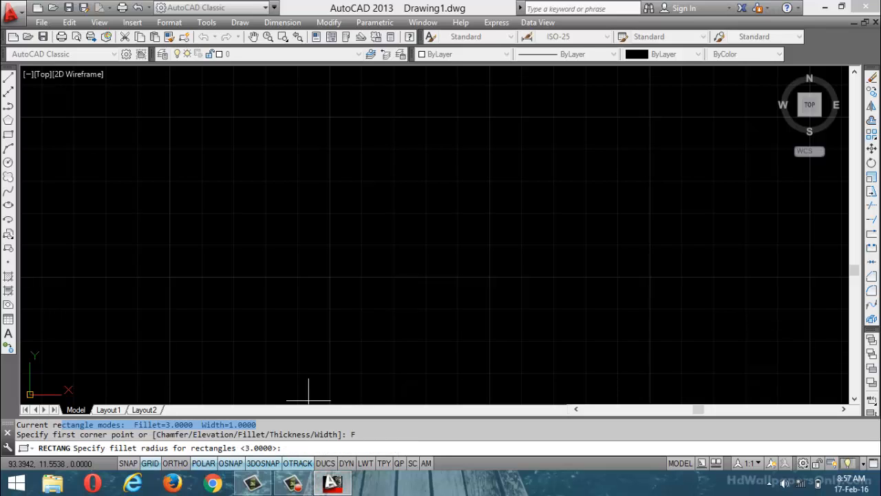
pyautogui.write('0')
pyautogui.press('Return')
pyautogui.write('W')
pyautogui.press('Return')
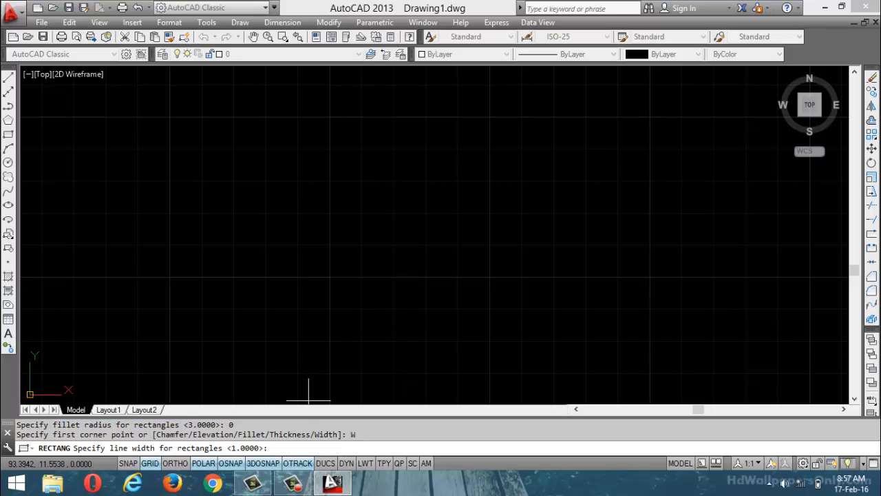
pyautogui.write('0')
pyautogui.press('Return')
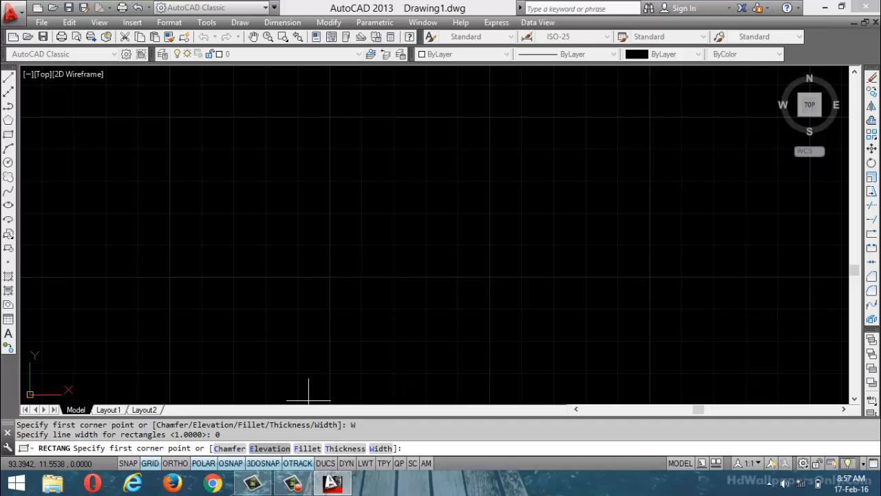
# - Set the rectangle elevation to 100 and draw a large rectangle by two corners in the middle of the drawing area
pyautogui.write('E')
pyautogui.press('Return')
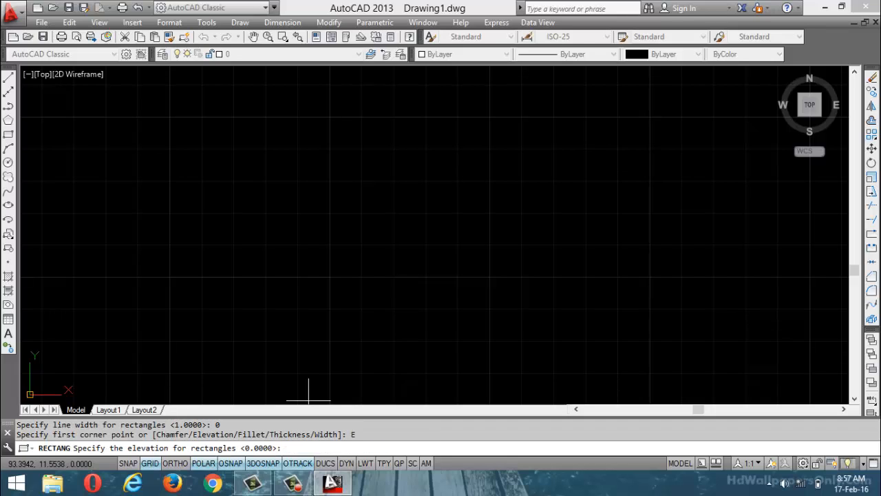
pyautogui.write('100')
pyautogui.press('Return')
pyautogui.click(276, 306)
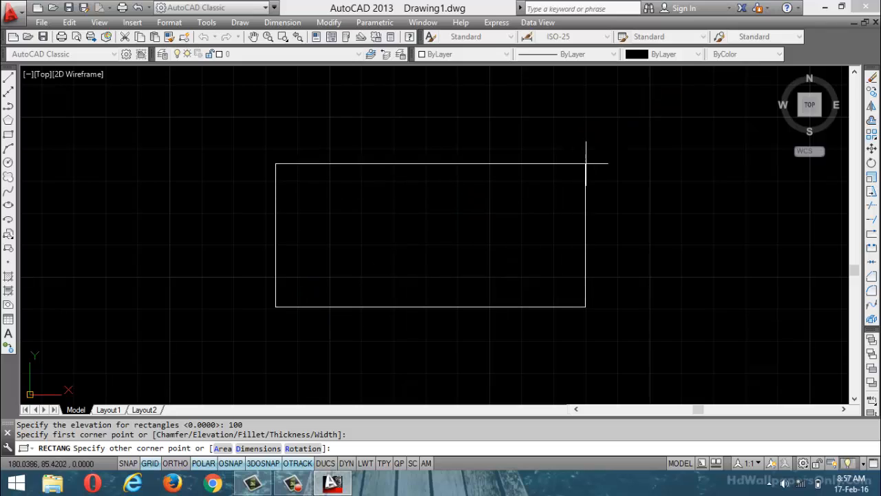
pyautogui.click(586, 163)
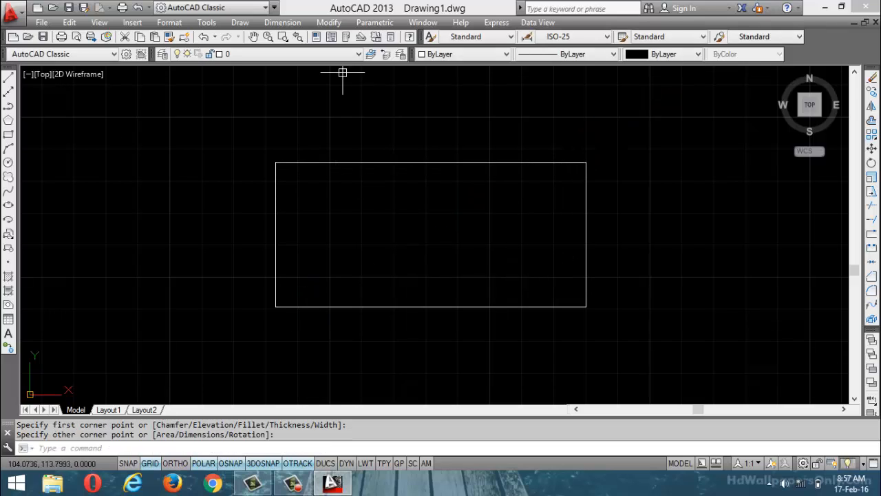
pyautogui.press('Escape')
# - Draw a smaller rectangle by two corners to the right of the large one, with the elevation set to 0
pyautogui.write('rec')
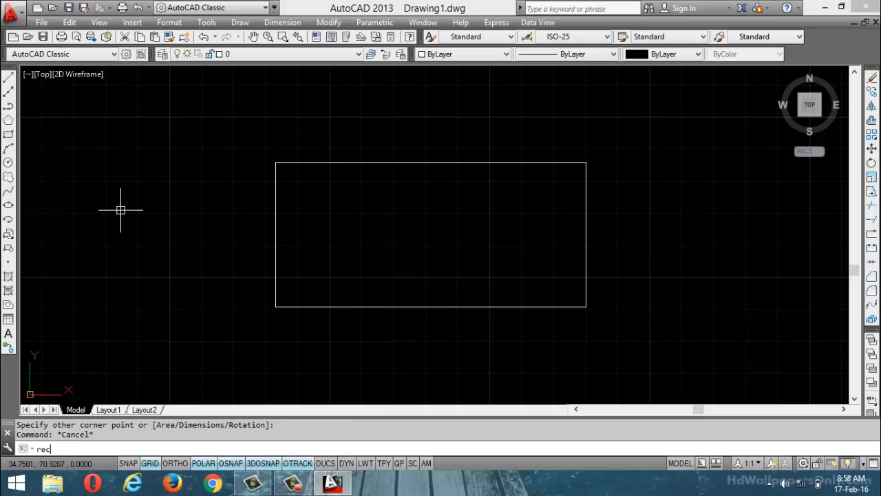
pyautogui.press('Return')
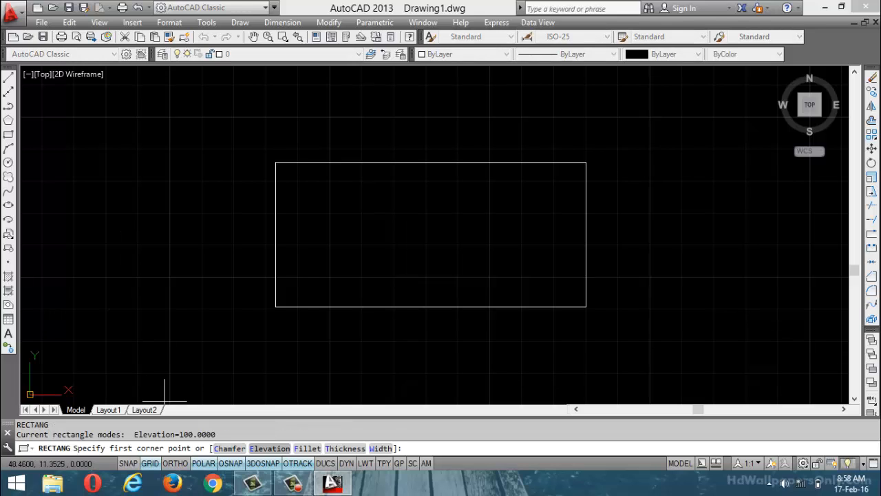
pyautogui.write('E')
pyautogui.press('Return')
pyautogui.write('0')
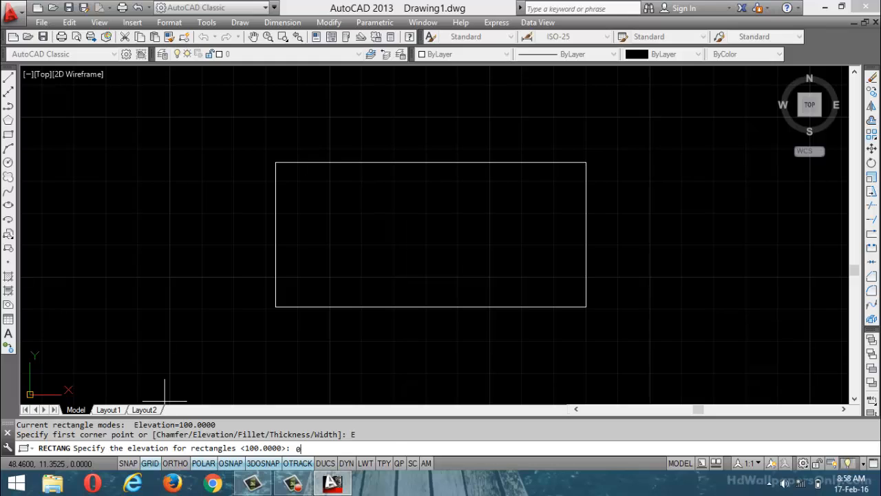
pyautogui.press('Return')
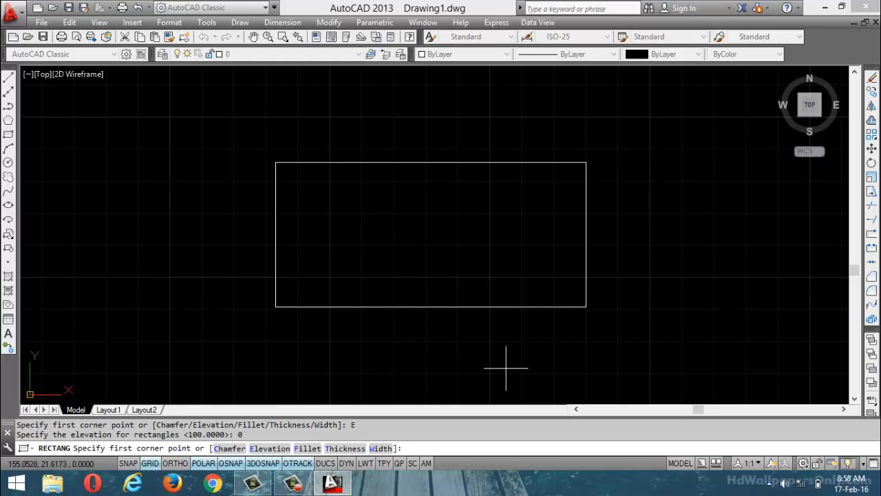
pyautogui.click(672, 331)
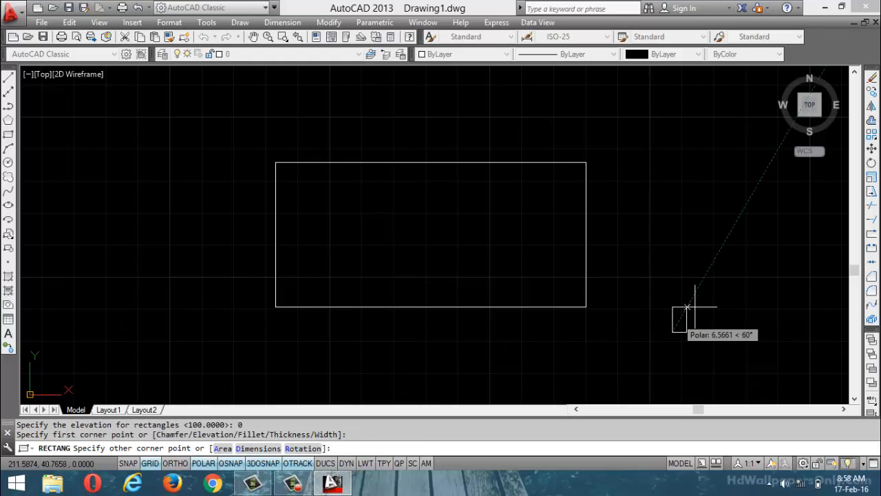
pyautogui.click(818, 222)
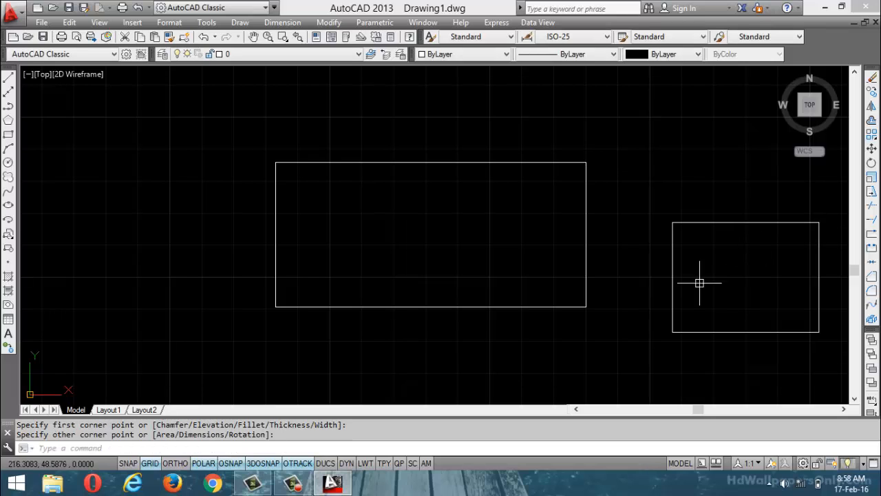
pyautogui.press('Escape')
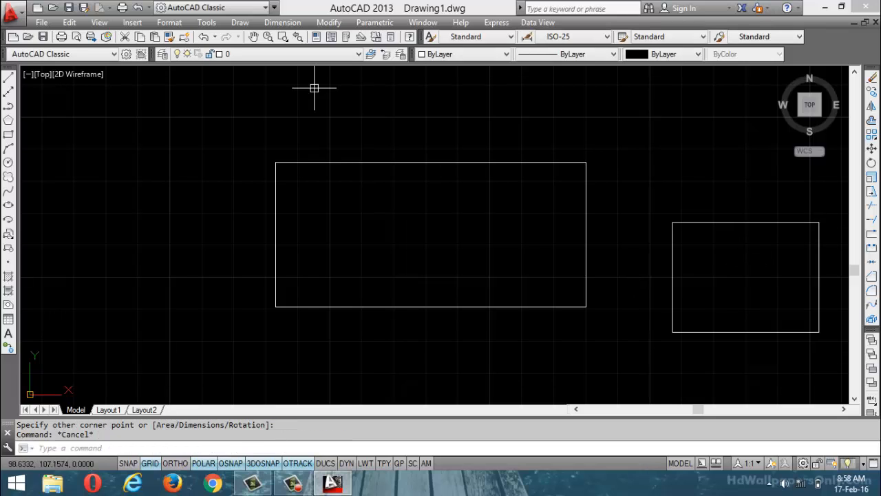
# - Switch to the SW Isometric view and orbit the model to compare the elevations of the two rectangles
pyautogui.click(43, 74)
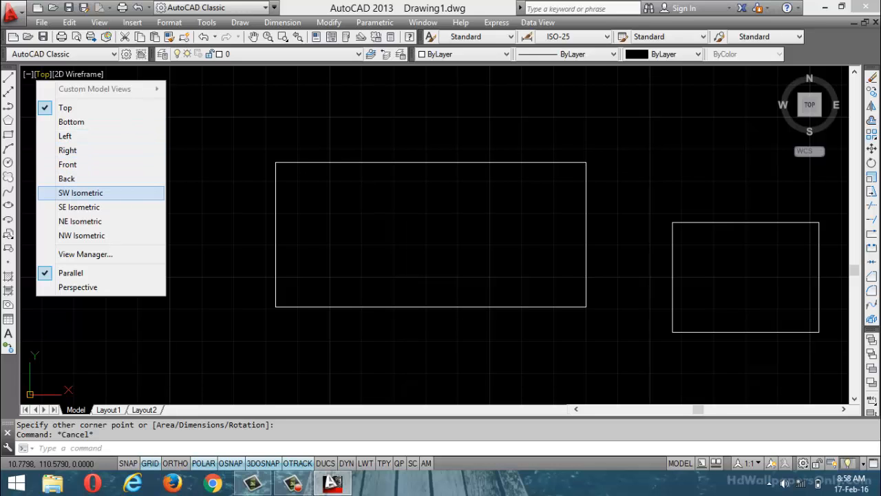
pyautogui.click(81, 193)
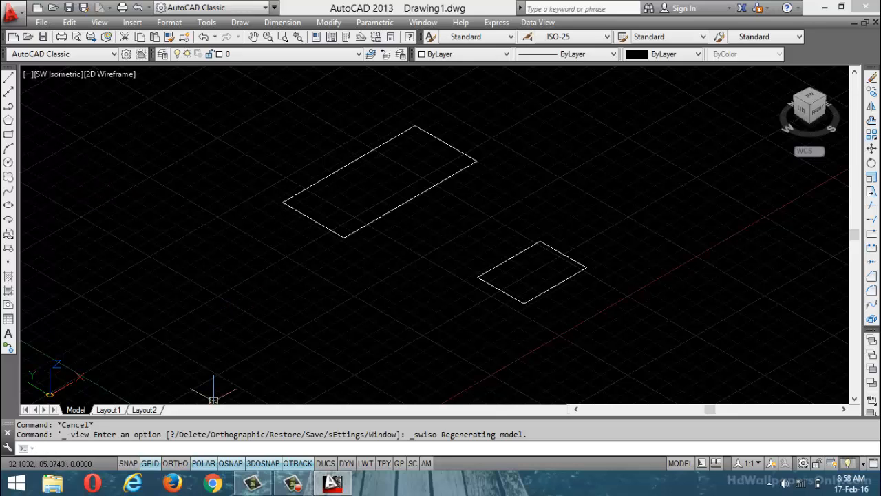
pyautogui.write('OR')
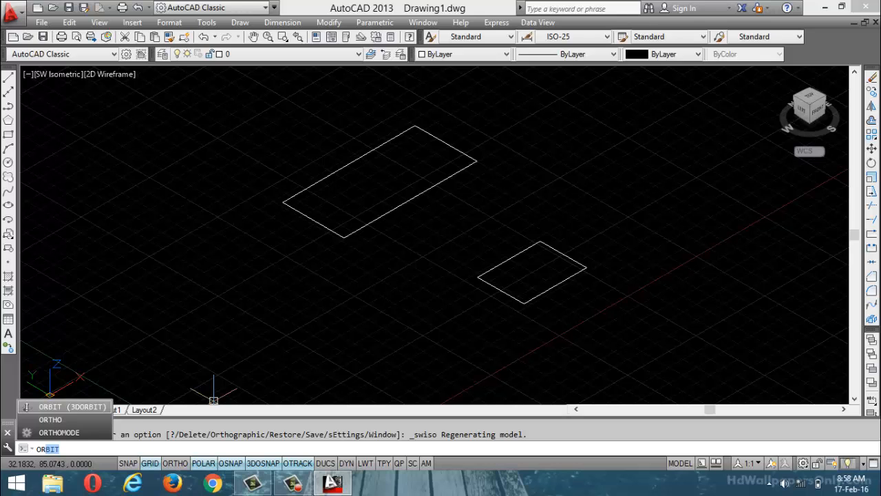
pyautogui.press('Escape')
pyautogui.press('Return')
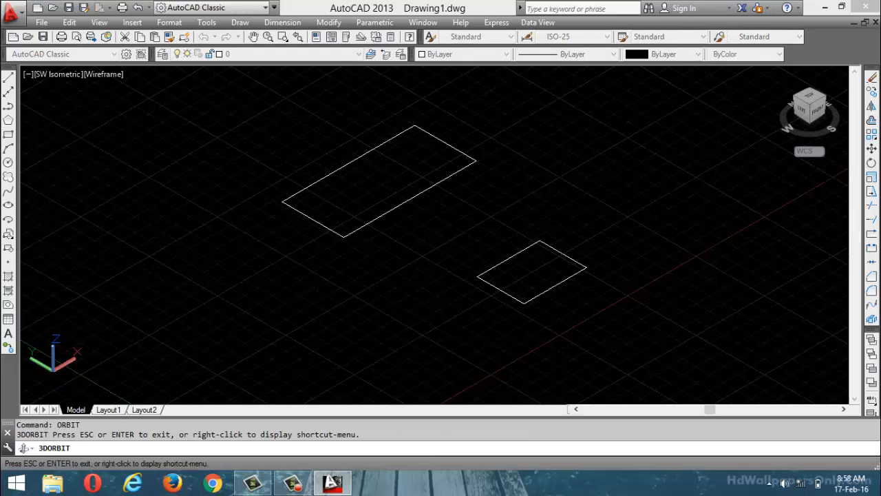
pyautogui.moveTo(441, 241); pyautogui.dragTo(413, 226)
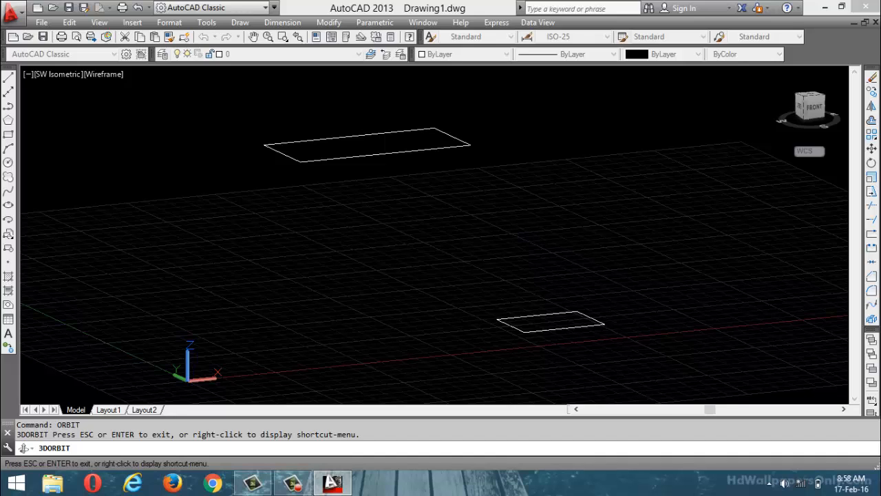
pyautogui.moveTo(441, 241); pyautogui.dragTo(462, 214)
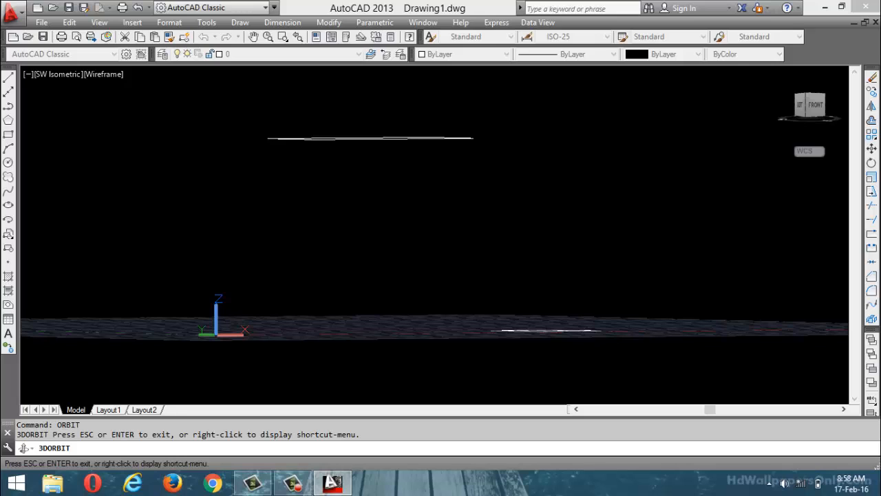
pyautogui.moveTo(441, 227); pyautogui.dragTo(375, 298)
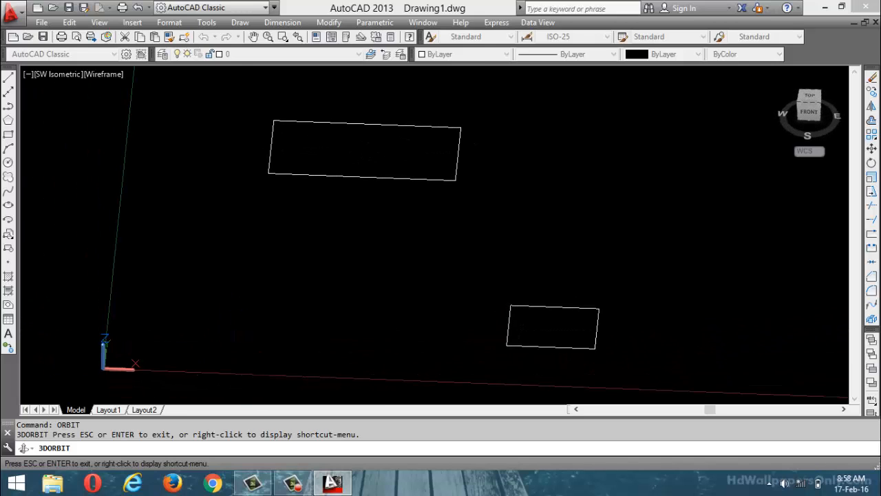
pyautogui.press('Escape')
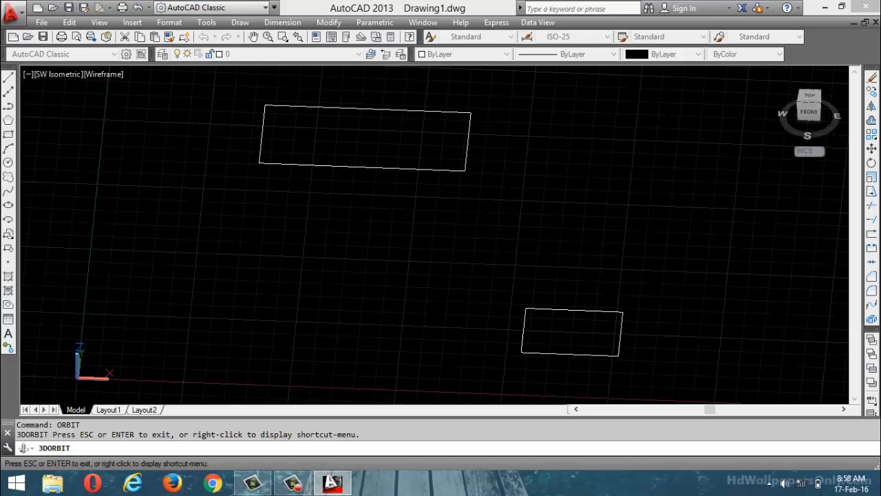
# - Return to the Top view with both rectangles in sight
pyautogui.click(52, 74)
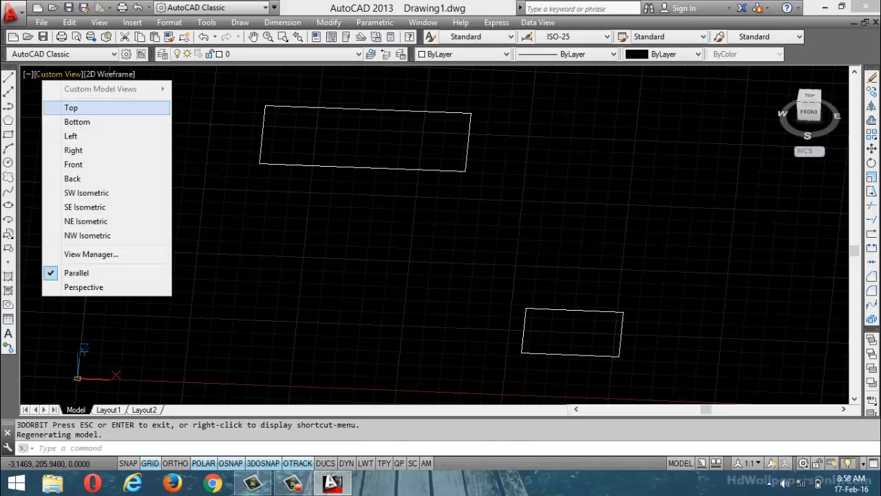
pyautogui.click(56, 108)
pyautogui.scroll(-5, 362, 234)
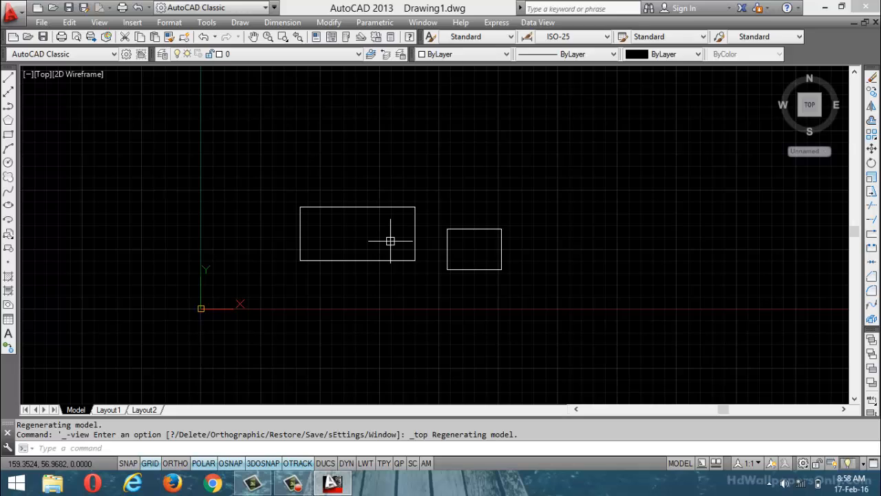
# - Show the rectangles in the SW Isometric view again and orbit to a lower viewing angle to examine their height difference
pyautogui.click(42, 74)
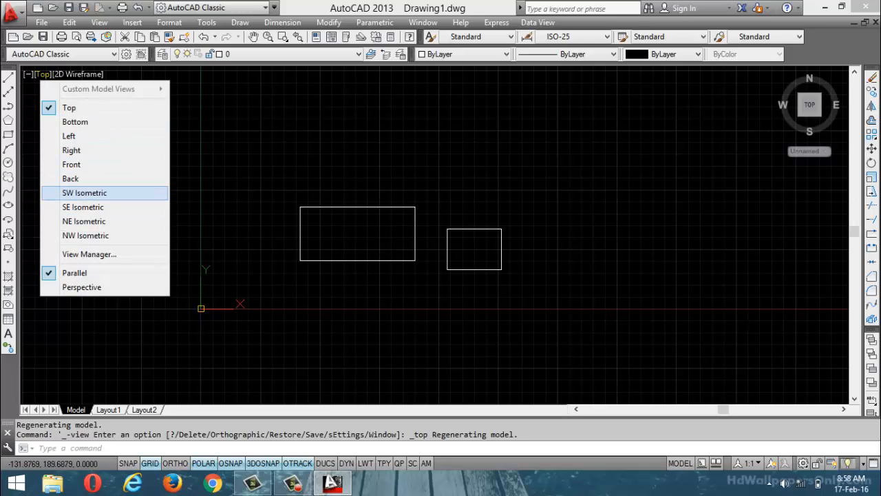
pyautogui.click(85, 192)
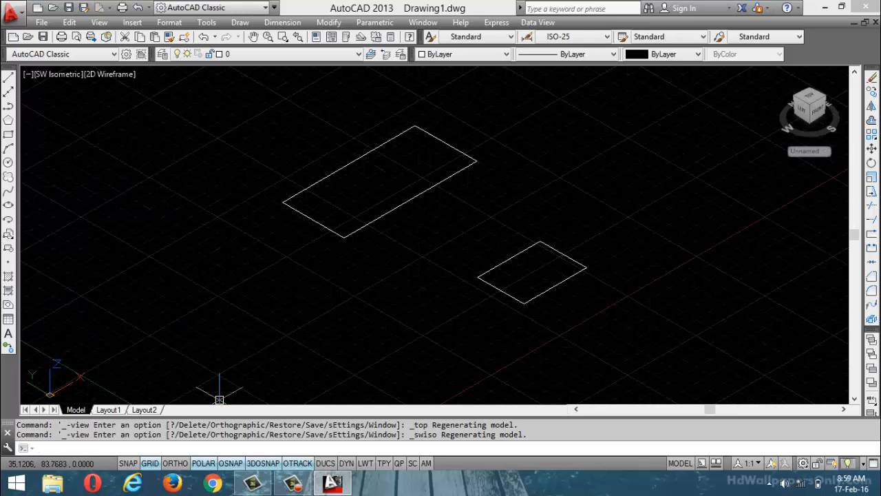
pyautogui.write('r')
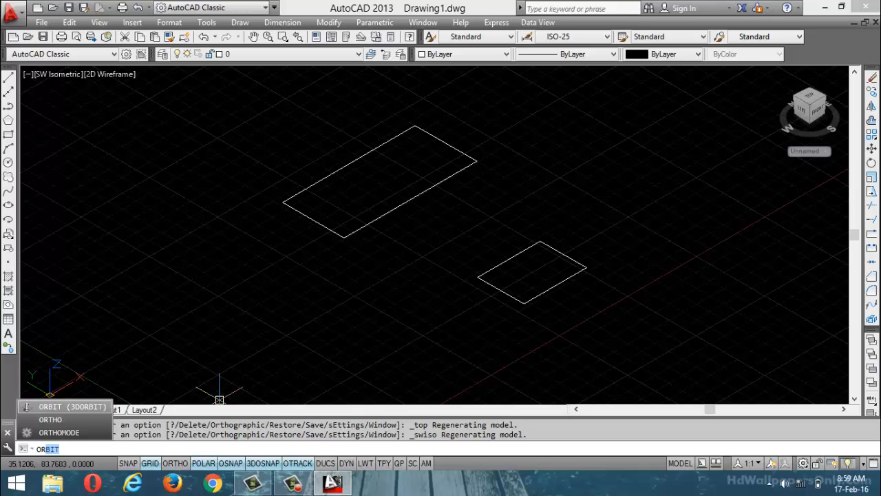
pyautogui.press('Return')
pyautogui.moveTo(219, 400)
pyautogui.mouseDown()
pyautogui.moveTo(219, 345)
pyautogui.moveTo(219, 406)
pyautogui.mouseUp()
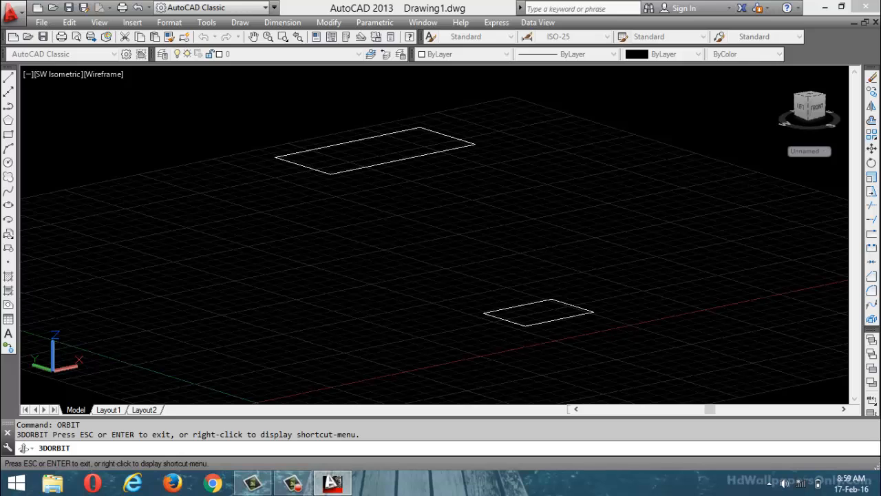
pyautogui.press('Escape')
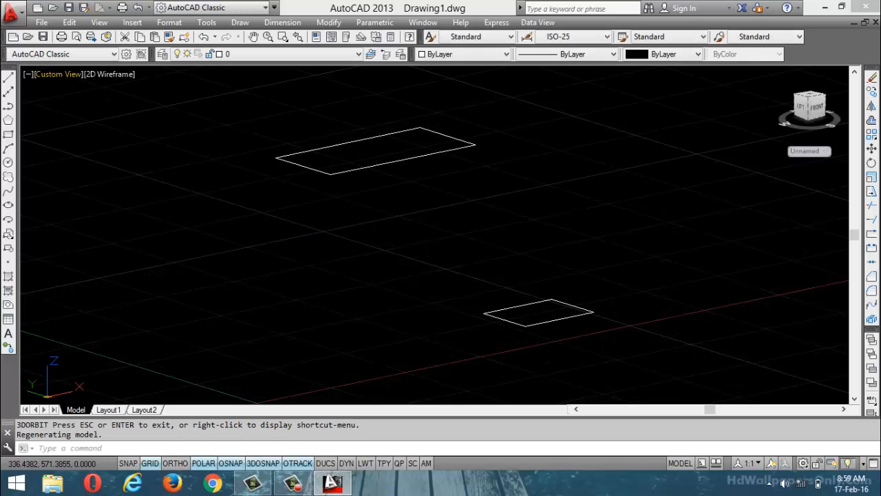
# - View the two rectangles from the Top and from the Front to examine the elevation between them
pyautogui.click(55, 74)
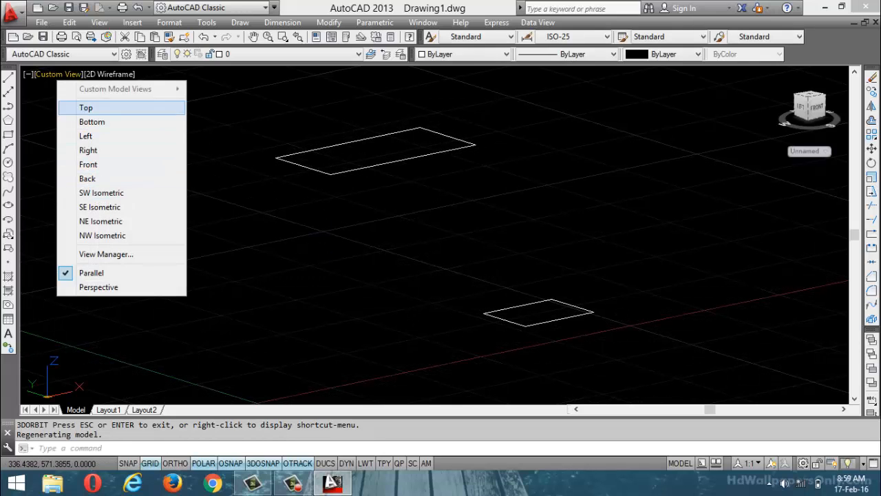
pyautogui.click(117, 107)
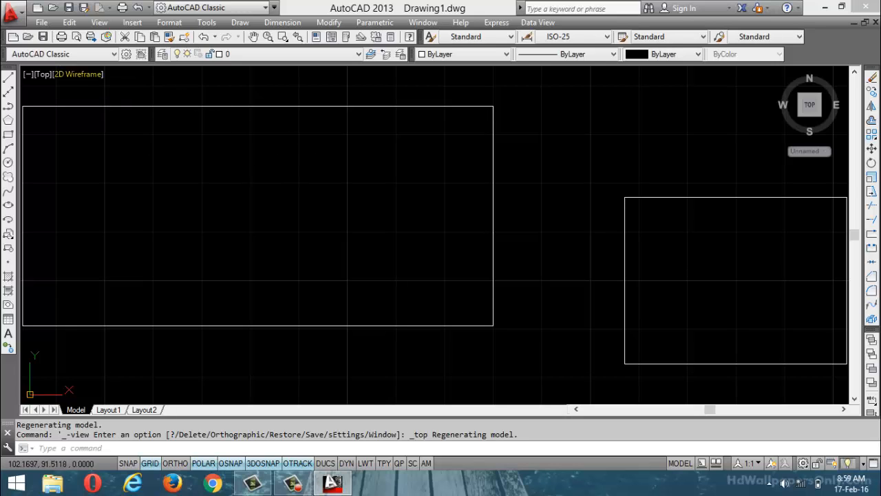
pyautogui.click(43, 73)
pyautogui.click(73, 163)
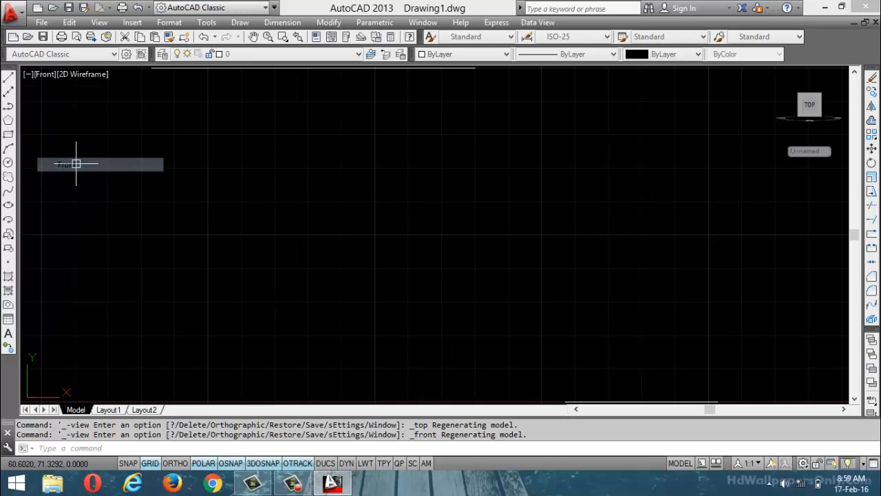
pyautogui.scroll(-3, 347, 289)
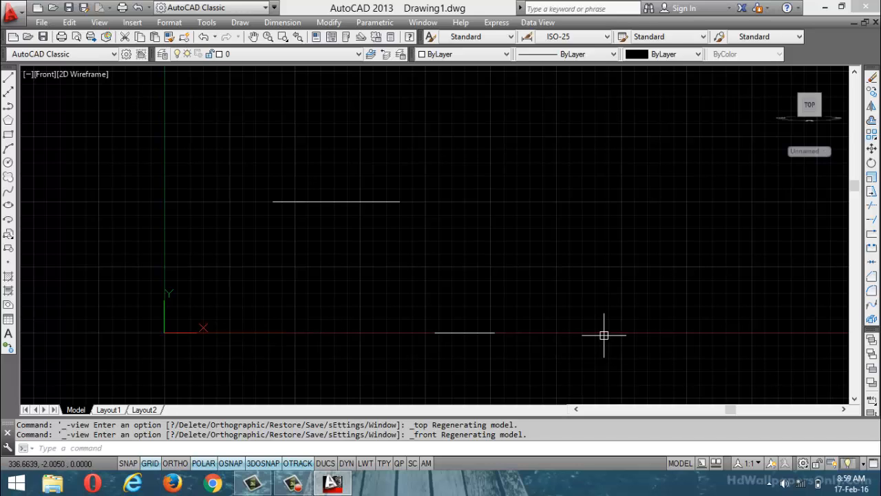
# - Highlight both rectangles in the Front view to compare their heights, and clear the selection
pyautogui.click(325, 202)
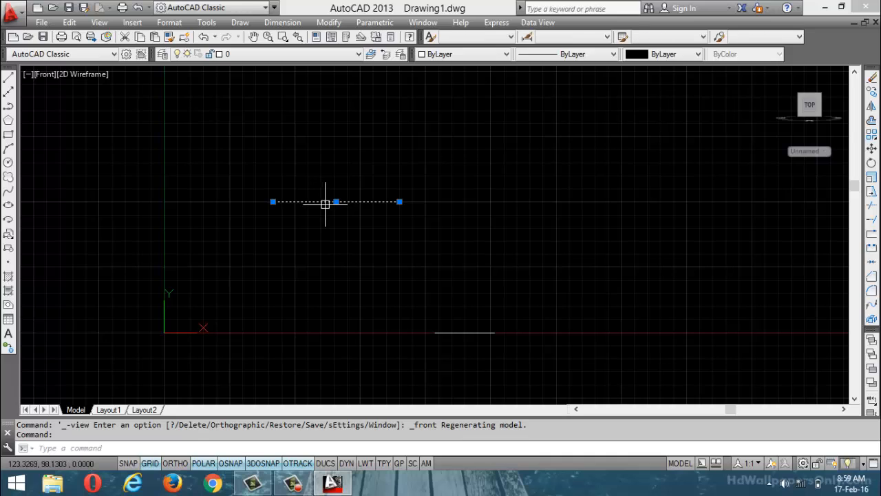
pyautogui.click(465, 332)
pyautogui.moveTo(465, 333)
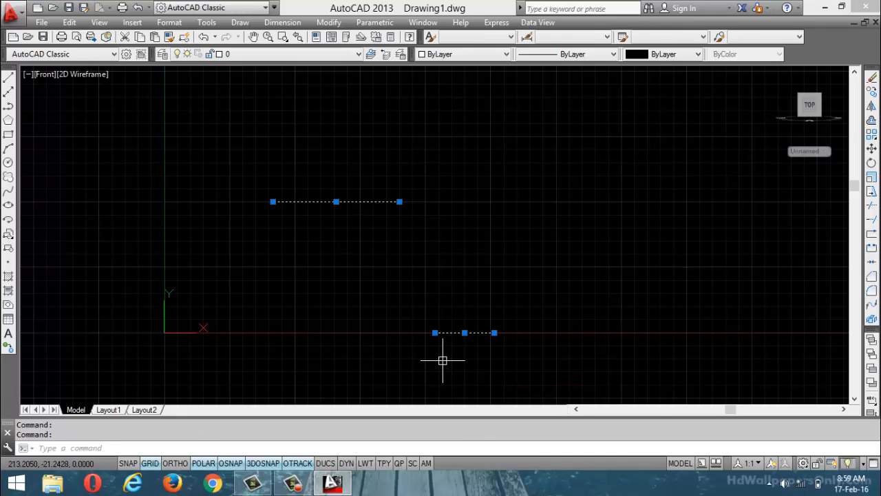
pyautogui.press('Escape')
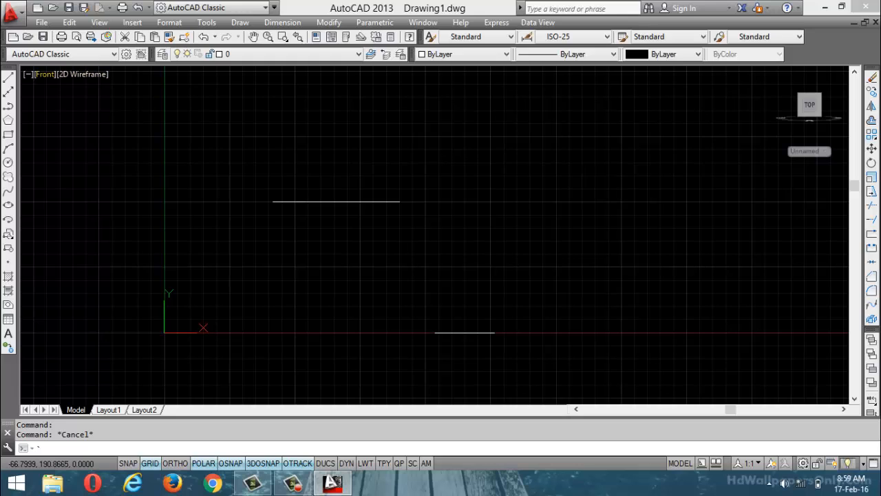
# - Switch from the Front view back to the Top view of the two rectangles
pyautogui.click(45, 74)
pyautogui.click(73, 107)
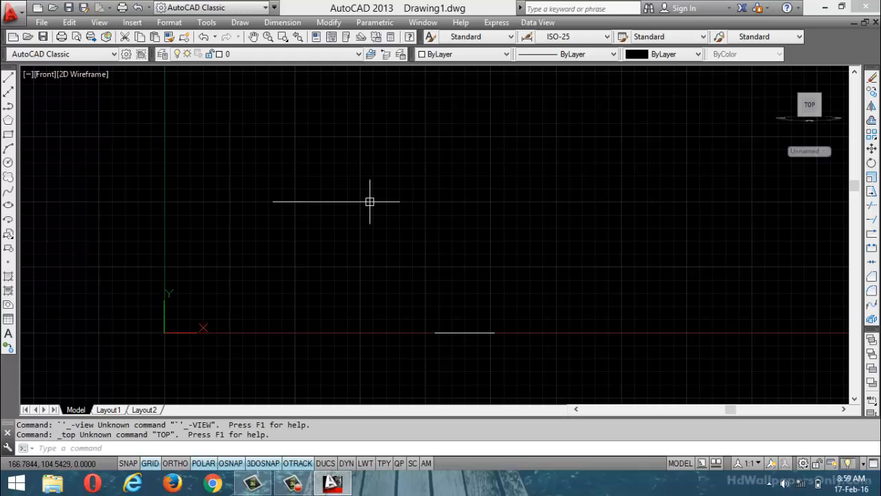
pyautogui.click(45, 73)
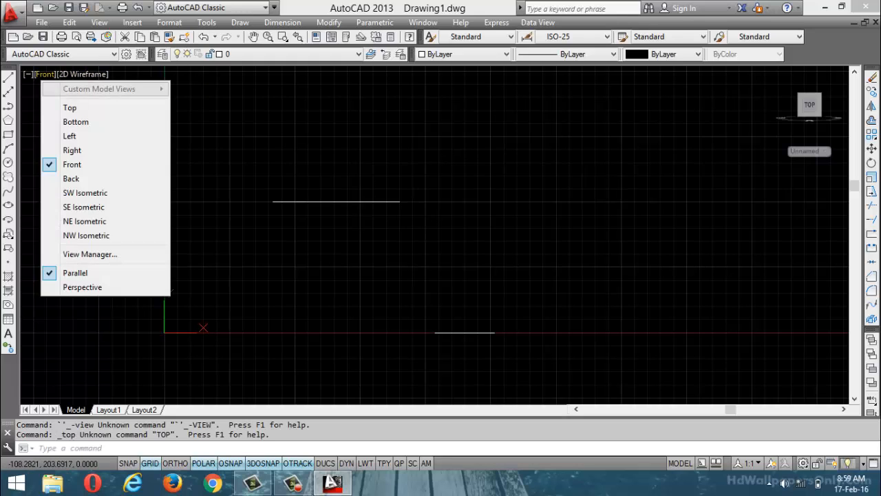
pyautogui.click(74, 108)
pyautogui.scroll(-2, 287, 193)
pyautogui.scroll(2, 623, 270)
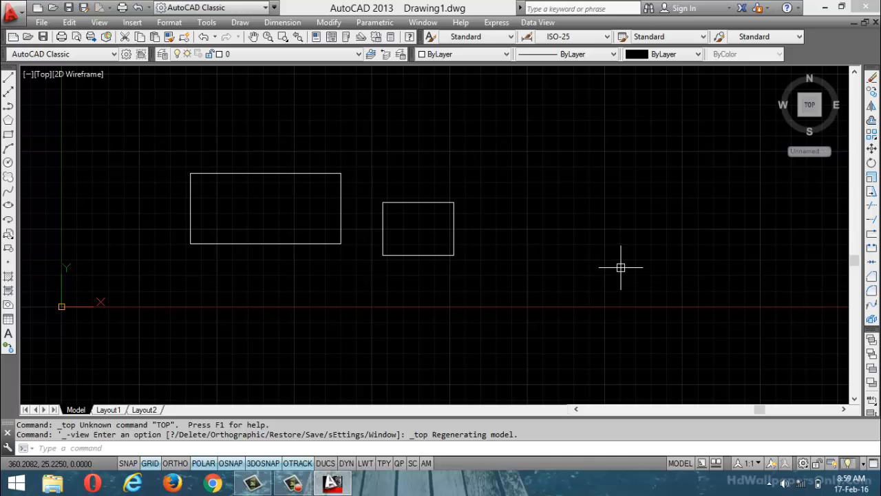
# - Draw a rectangle with a thickness of 100 by two corners, to the east of the two existing rectangles
pyautogui.write('rec')
pyautogui.press('Return')
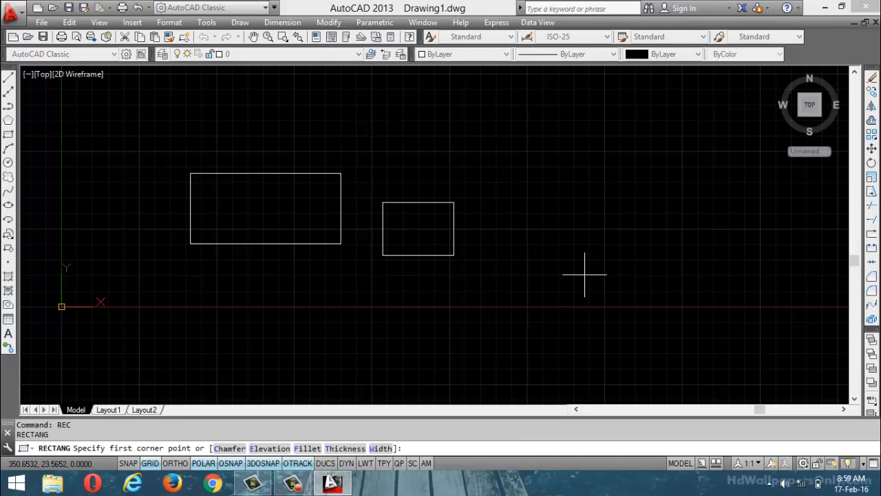
pyautogui.write('T')
pyautogui.press('Return')
pyautogui.write('100')
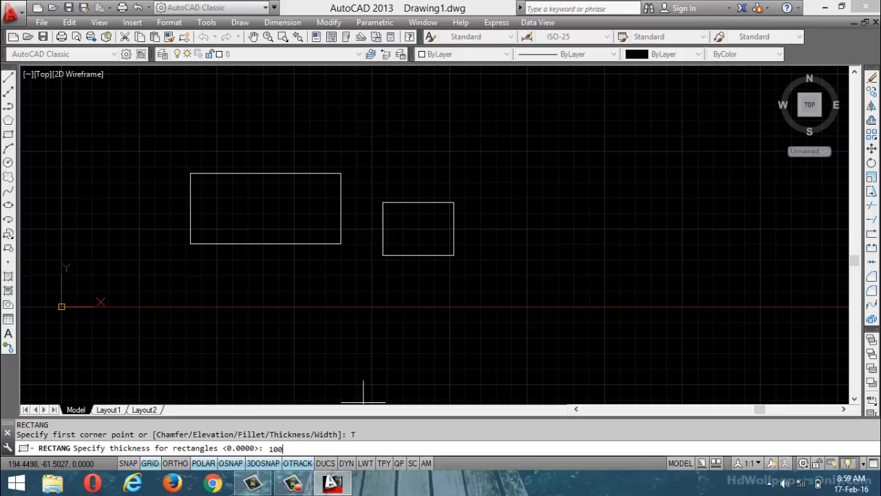
pyautogui.press('Return')
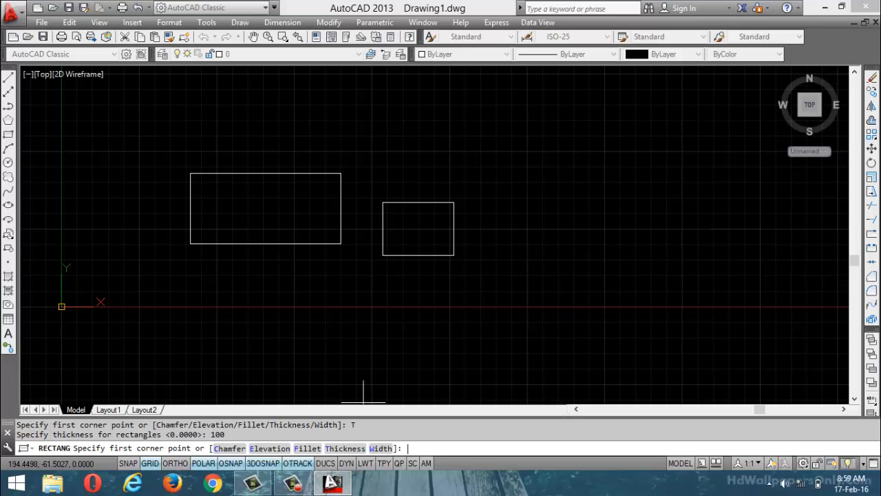
pyautogui.click(570, 286)
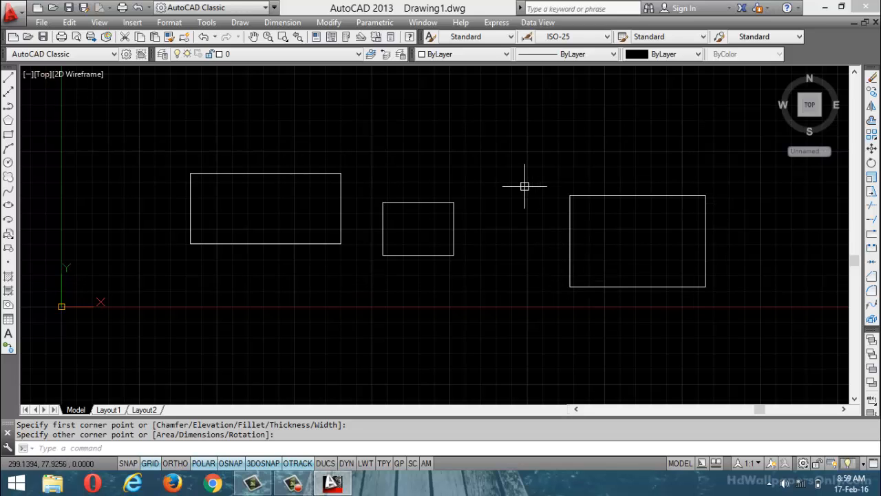
# - Draw a rectangle by two corners with elevation 100 and thickness 100, just below the small rectangle
pyautogui.click(180, 448)
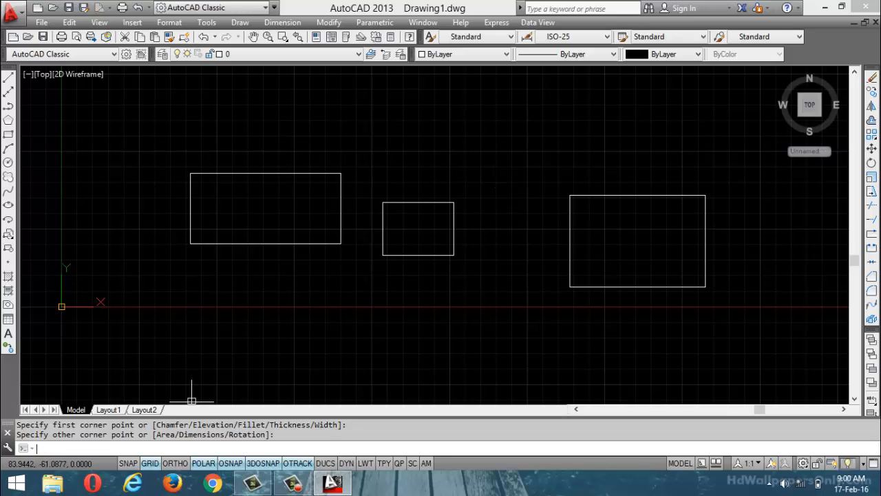
pyautogui.write('REC')
pyautogui.press('Return')
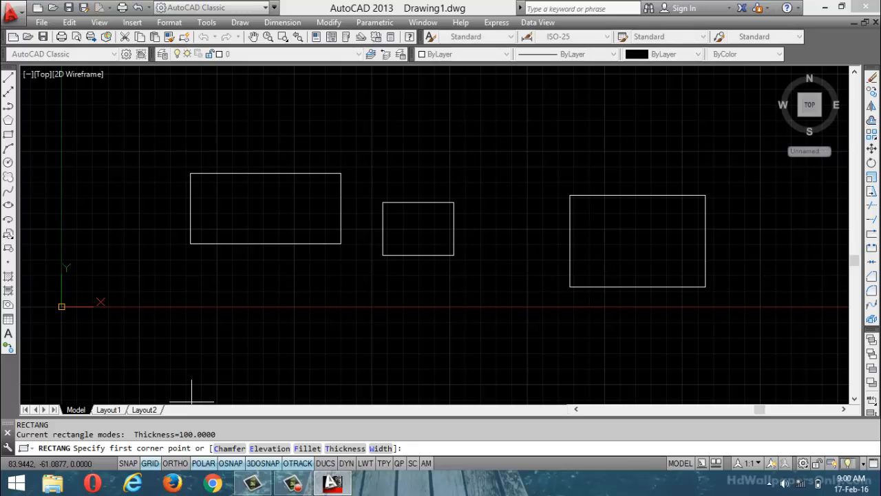
pyautogui.write('E')
pyautogui.press('Return')
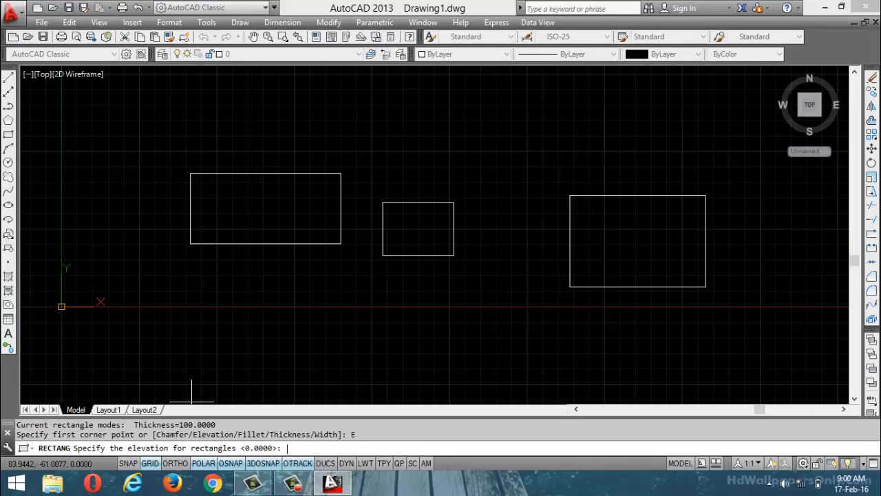
pyautogui.write('100')
pyautogui.press('Return')
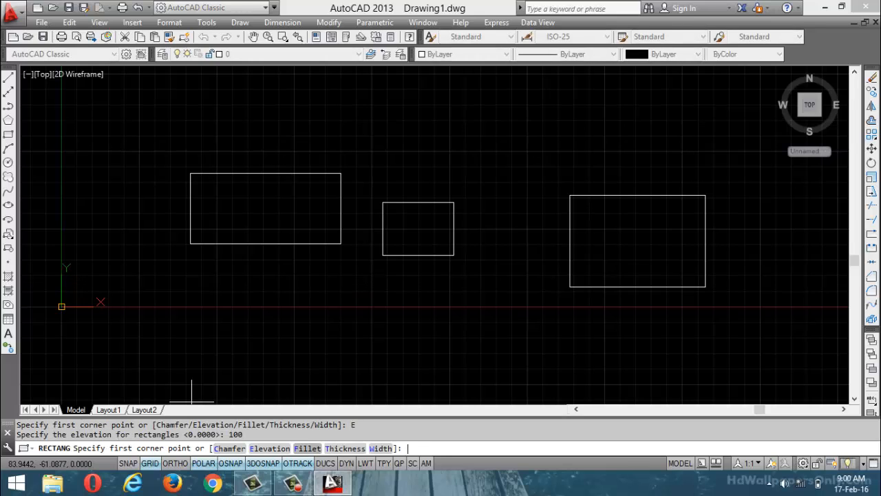
pyautogui.write('T')
pyautogui.press('Return')
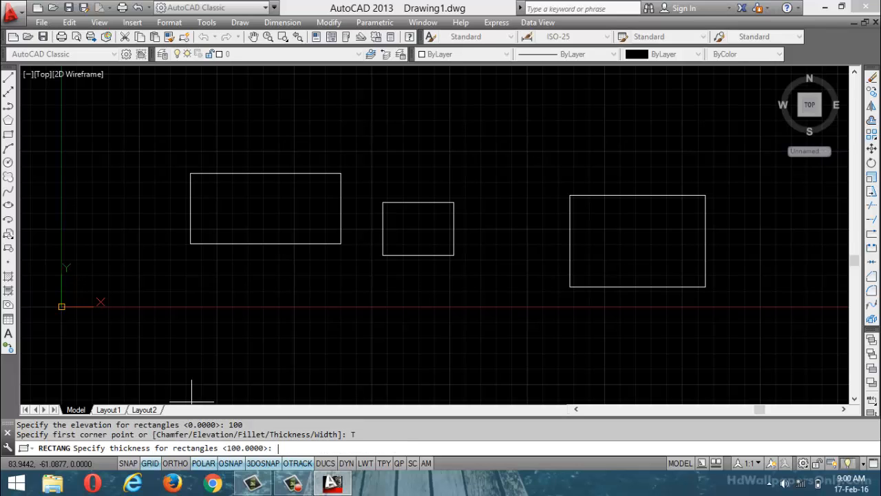
pyautogui.write('1010')
pyautogui.press('BackSpace')
pyautogui.write('00')
pyautogui.press('Return')
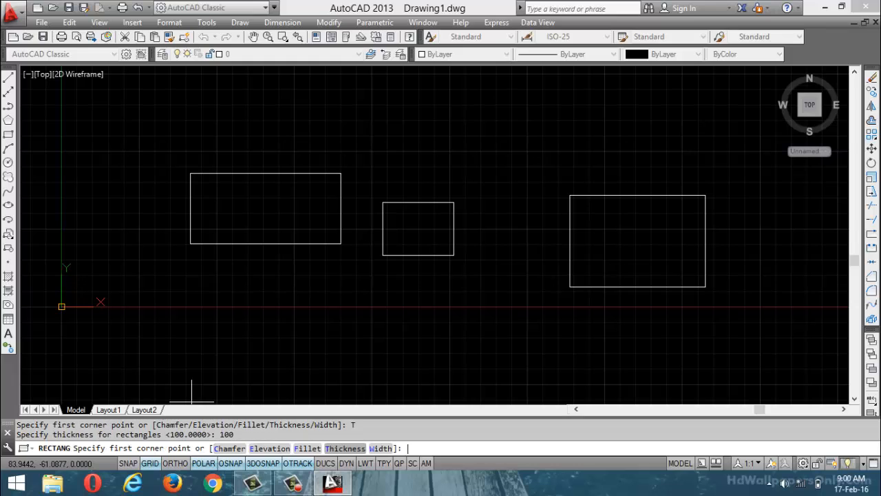
pyautogui.click(313, 355)
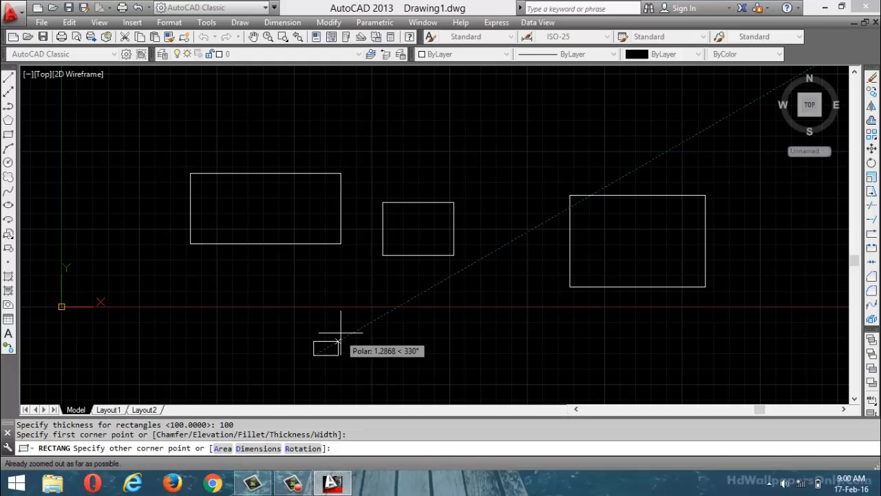
pyautogui.click(480, 283)
pyautogui.press('Escape')
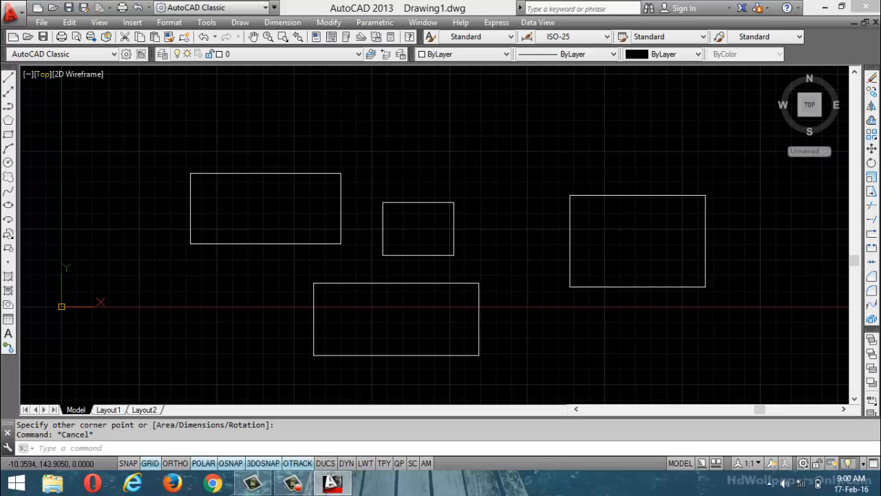
# - Show the model in the SW Isometric view and orbit it to compare the thickness and elevation of the rectangles
pyautogui.click(43, 74)
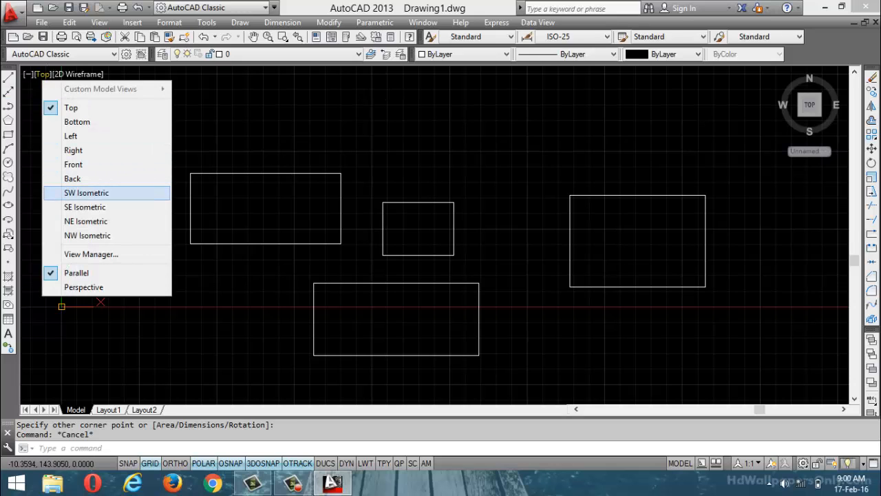
pyautogui.click(86, 193)
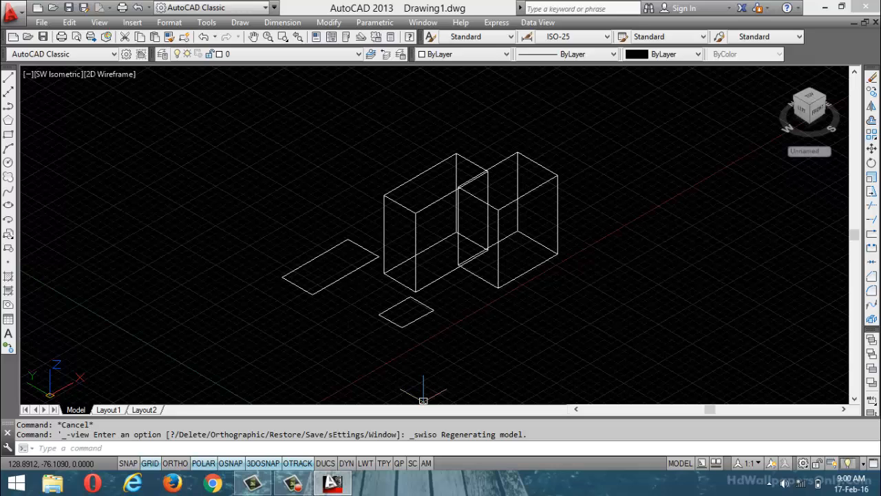
pyautogui.write('rec')
pyautogui.press('Escape')
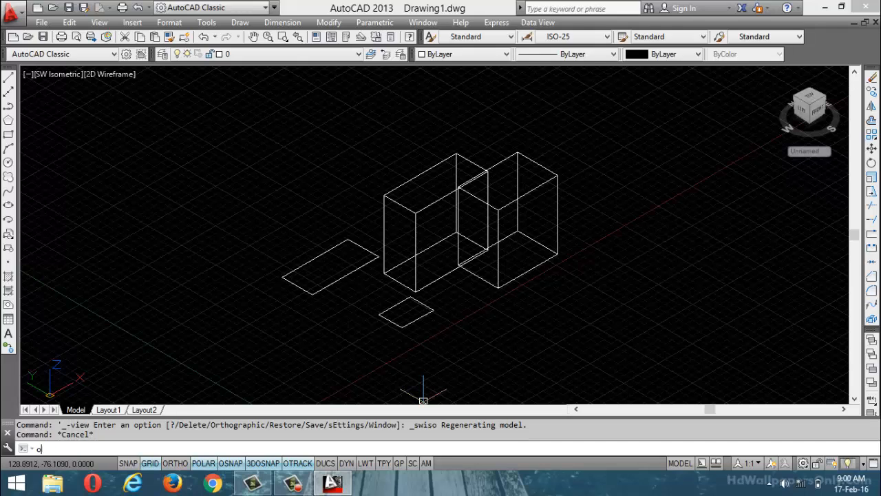
pyautogui.write('orbit')
pyautogui.press('Return')
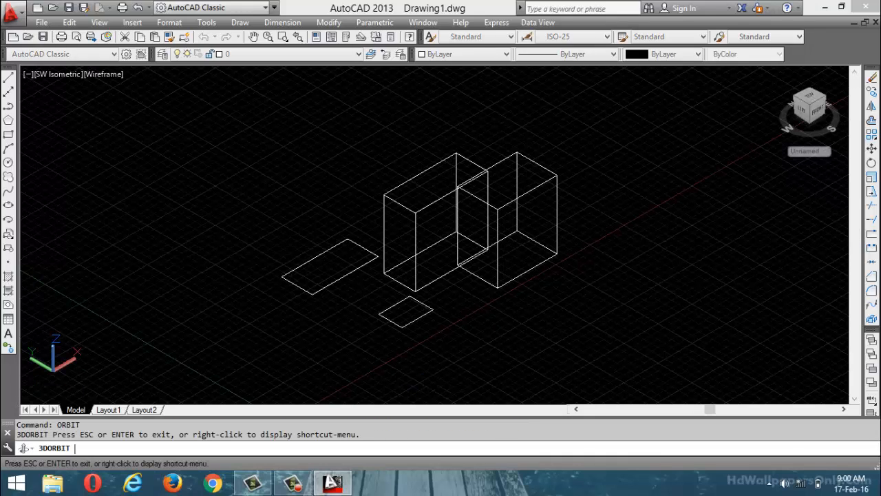
pyautogui.moveTo(424, 393); pyautogui.dragTo(313, 338)
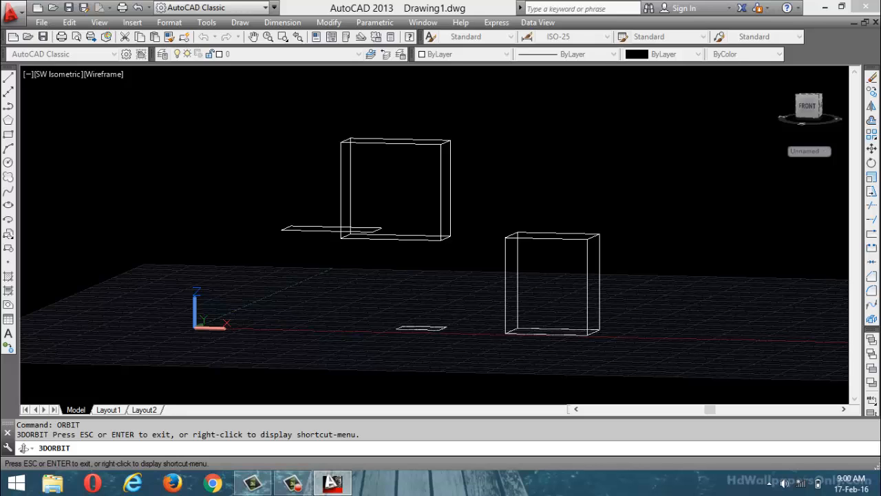
pyautogui.moveTo(413, 227); pyautogui.dragTo(361, 252)
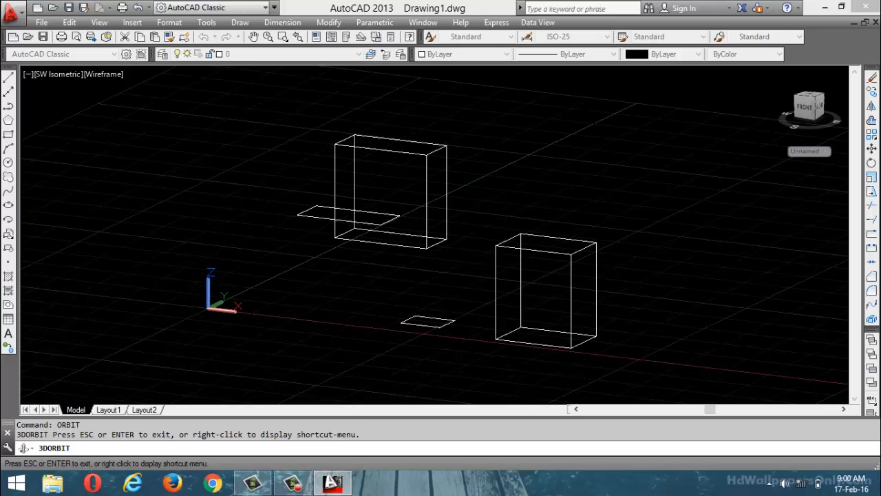
pyautogui.press('Escape')
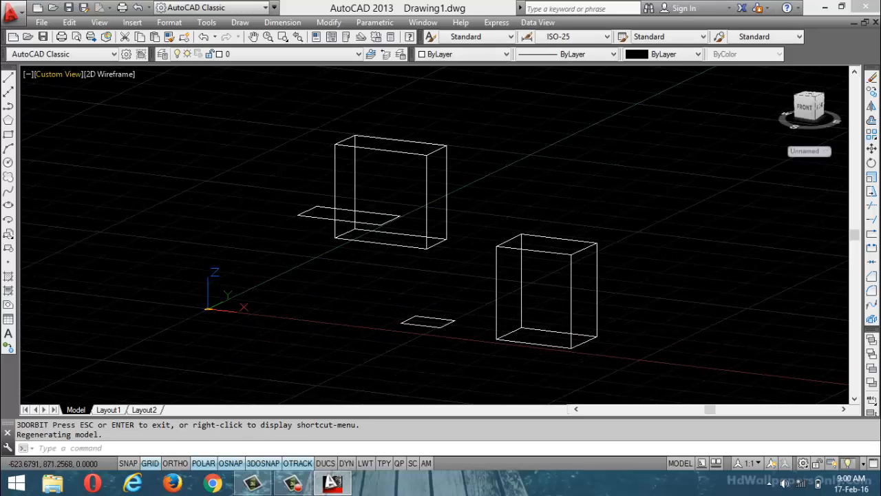
# - View the four rectangles from the Top and again in the SW Isometric view
pyautogui.click(59, 74)
pyautogui.click(74, 108)
pyautogui.scroll(-3, 409, 255)
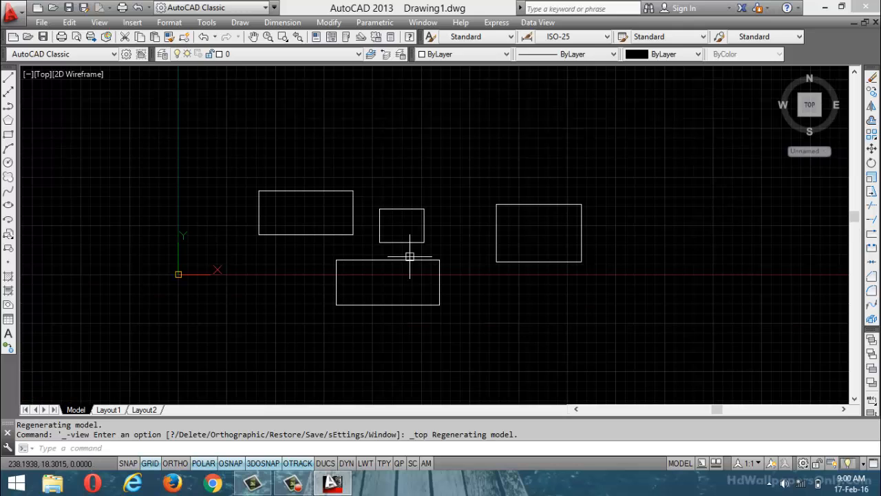
pyautogui.click(42, 74)
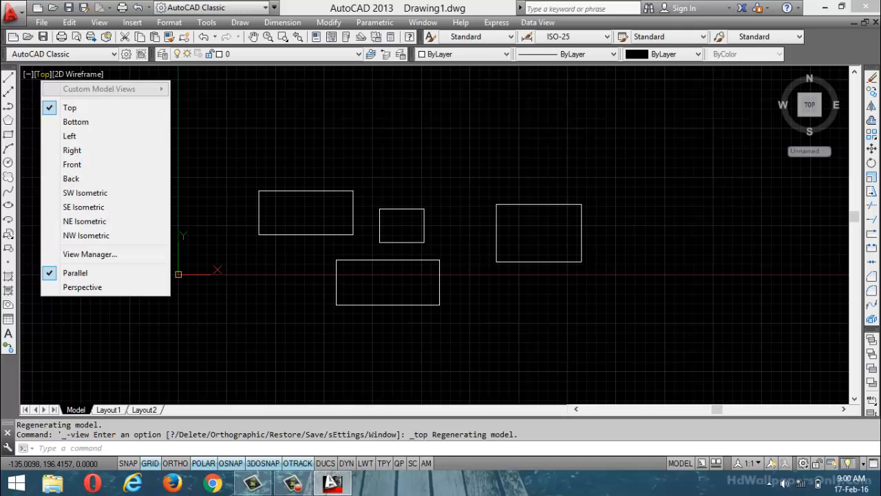
pyautogui.click(84, 193)
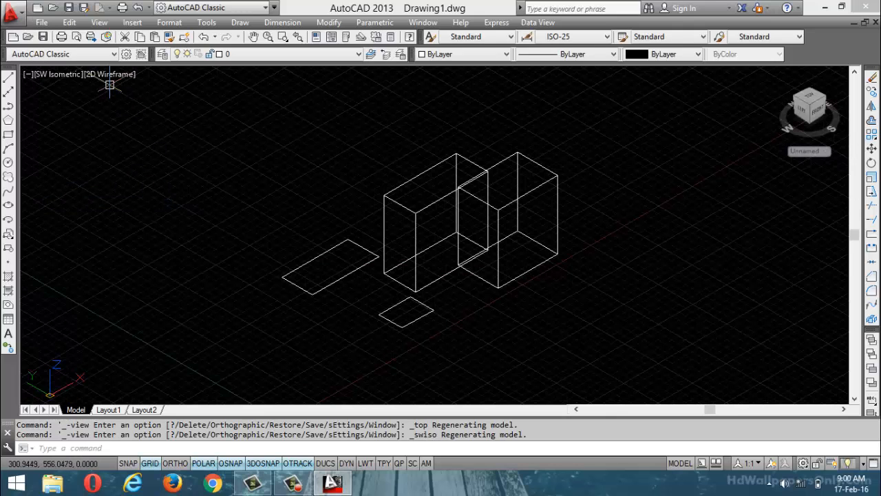
pyautogui.click(50, 74)
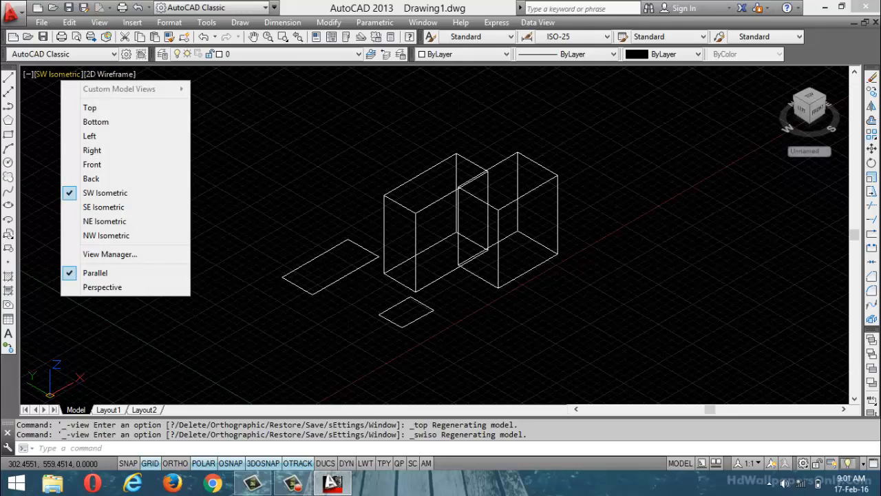
pyautogui.click(259, 109)
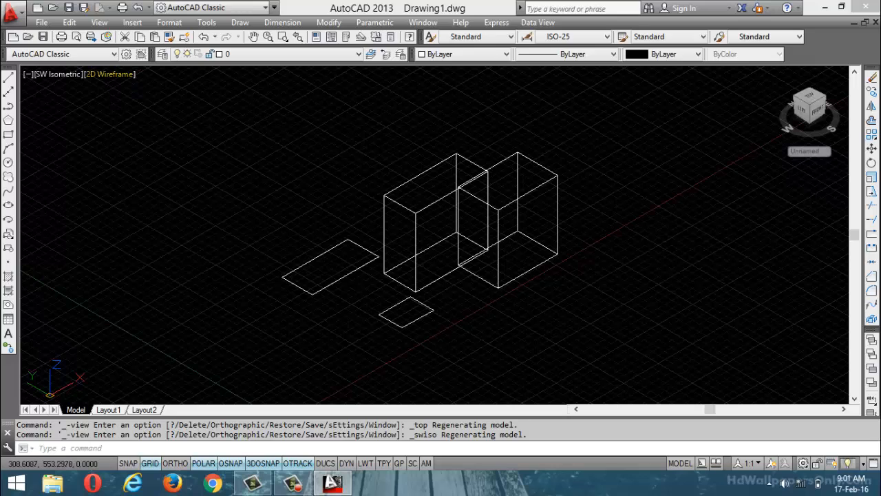
# - Apply the Shaded with edges visual style to the isometric view of the rectangles
pyautogui.click(110, 74)
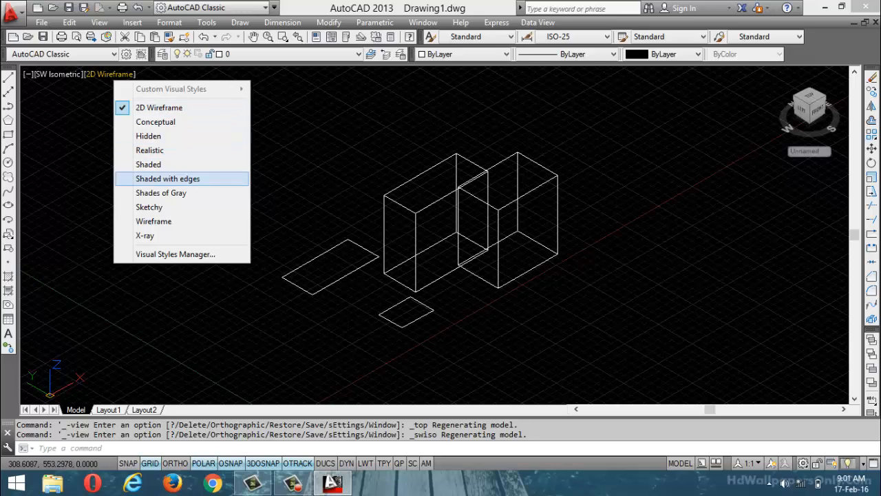
pyautogui.click(168, 179)
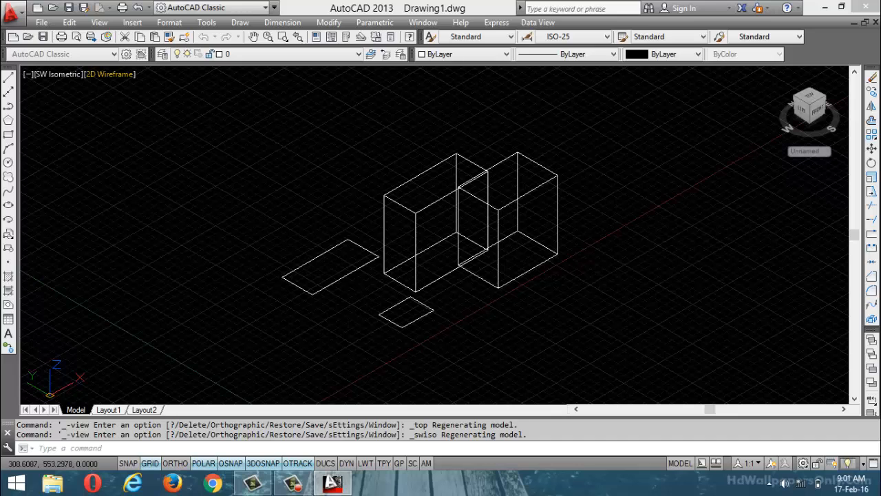
pyautogui.scroll(3, 510, 234)
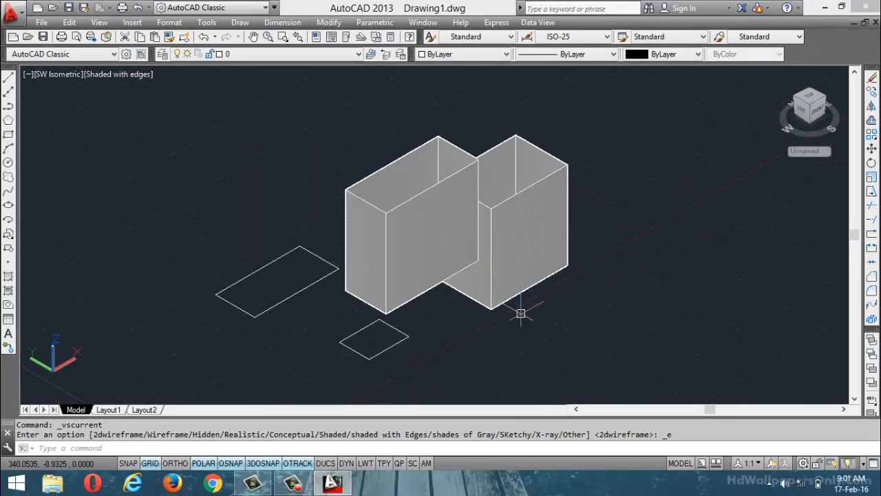
# - Orbit the shaded model to examine the two thick rectangles and the two flat ones from the front
pyautogui.write('io')
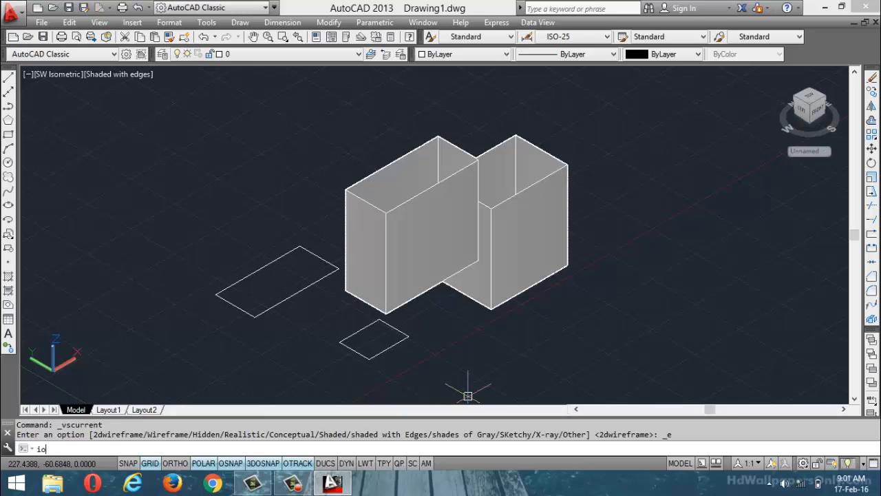
pyautogui.write('r')
pyautogui.press('BackSpace')
pyautogui.press('BackSpace')
pyautogui.press('BackSpace')
pyautogui.write('orbit')
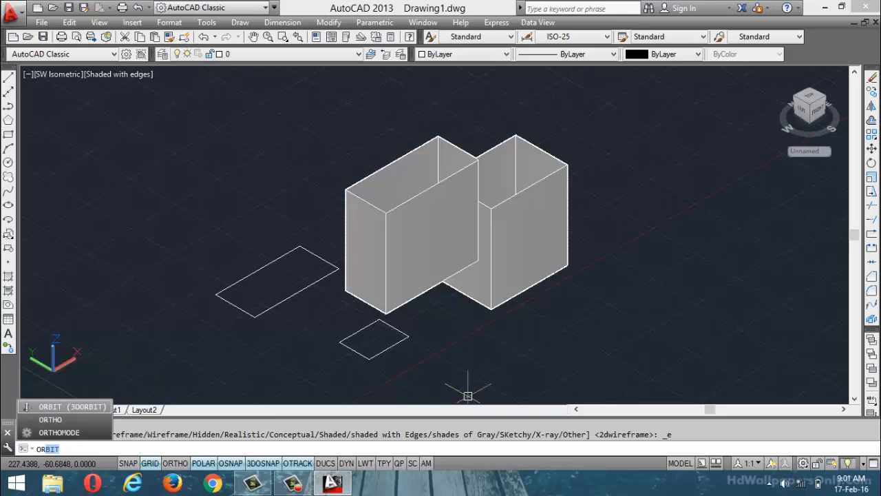
pyautogui.press('Return')
pyautogui.moveTo(468, 324)
pyautogui.mouseDown()
pyautogui.moveTo(337, 275)
pyautogui.moveTo(269, 279)
pyautogui.moveTo(207, 227)
pyautogui.moveTo(158, 203)
pyautogui.moveTo(303, 241)
pyautogui.moveTo(330, 286)
pyautogui.moveTo(306, 327)
pyautogui.moveTo(320, 306)
pyautogui.moveTo(347, 300)
pyautogui.mouseUp()
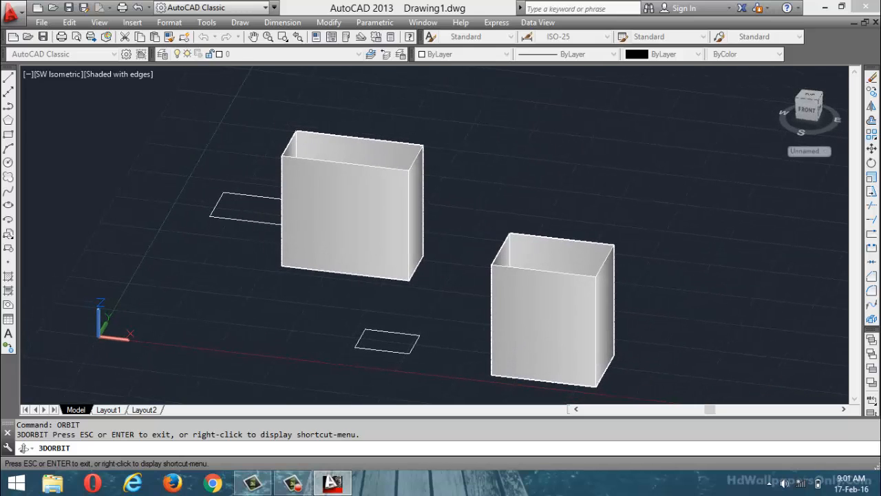
pyautogui.press('Escape')
# - Apply the 2D Wireframe visual style to the view of the rectangles
pyautogui.click(118, 74)
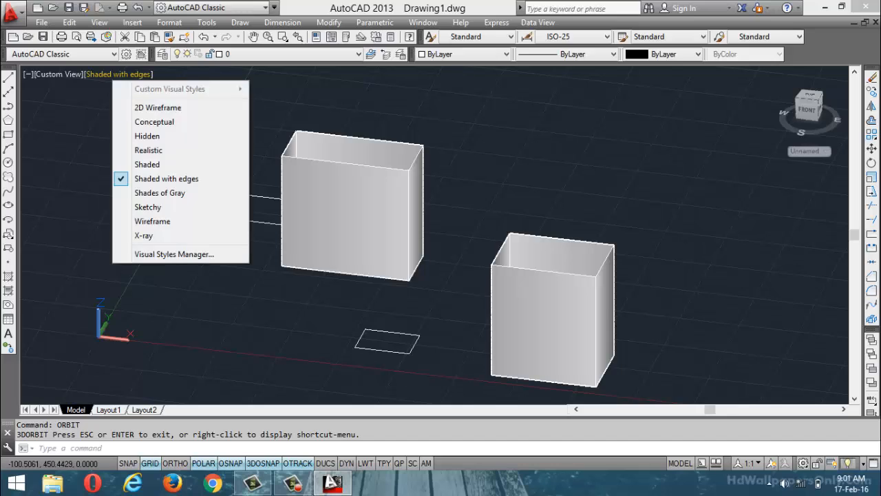
pyautogui.click(159, 107)
pyautogui.moveTo(531, 251); pyautogui.dragTo(478, 251, button='middle')
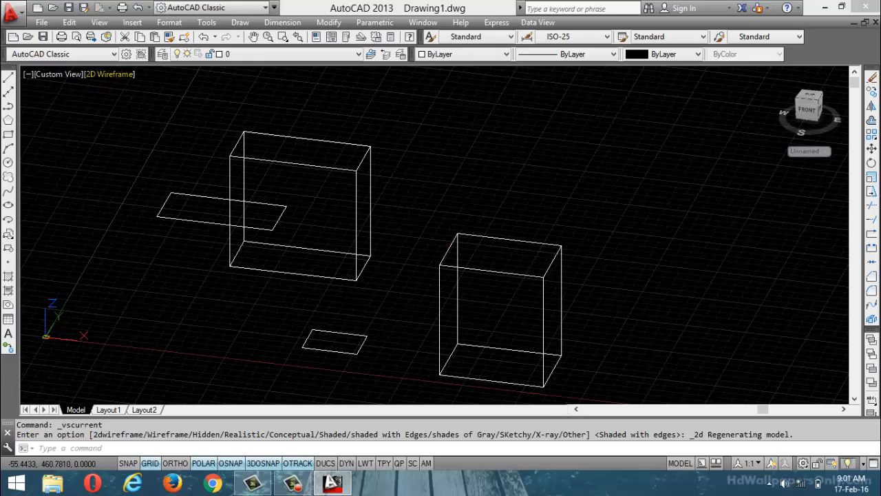
pyautogui.click(111, 73)
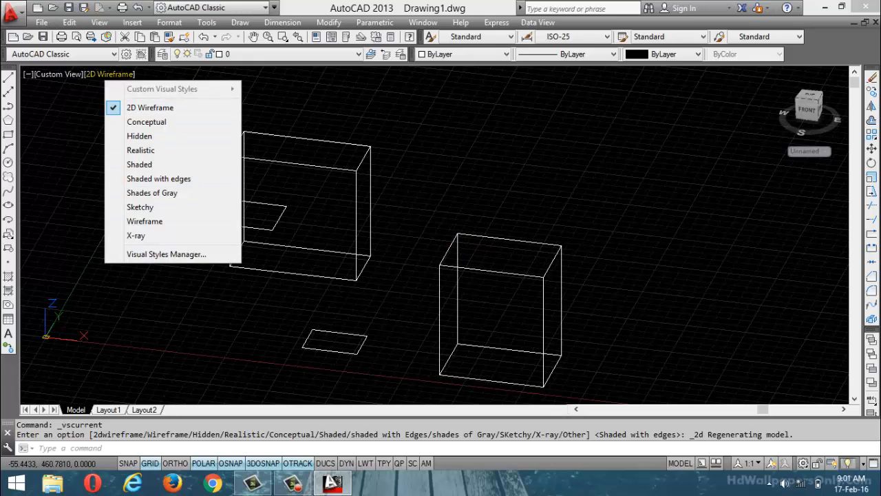
pyautogui.click(489, 115)
pyautogui.press('Escape')
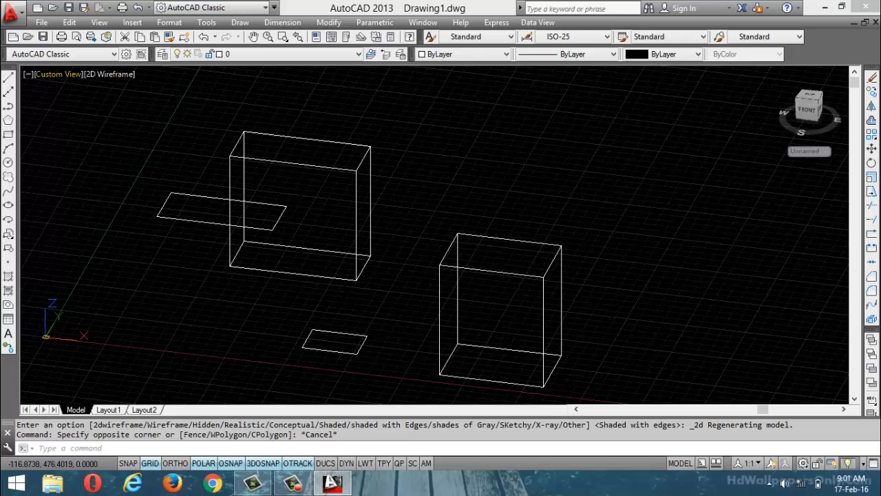
# - Return to the Top view and erase all the rectangles from the drawing
pyautogui.click(59, 73)
pyautogui.click(76, 108)
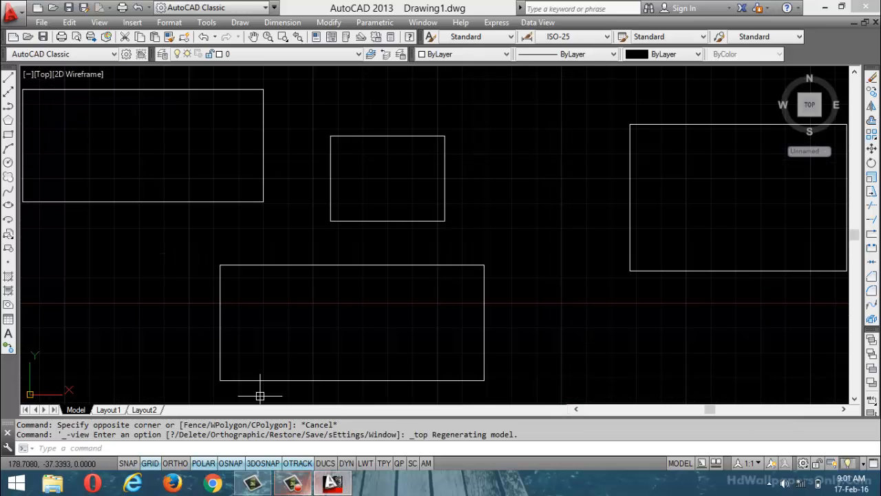
pyautogui.hotkey('ctrl', 'a')
pyautogui.press('Delete')
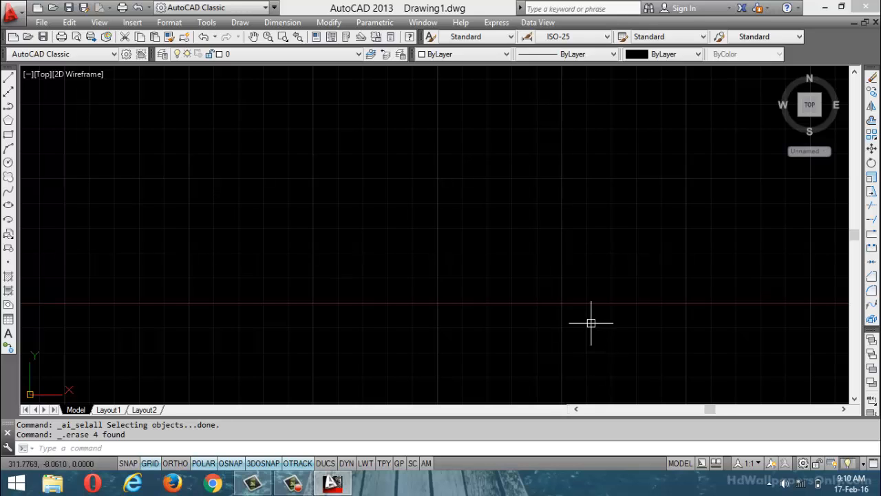
# - Begin a helix centred in the empty drawing area, with a base radius of 50 and a top radius of 50
pyautogui.click(240, 22)
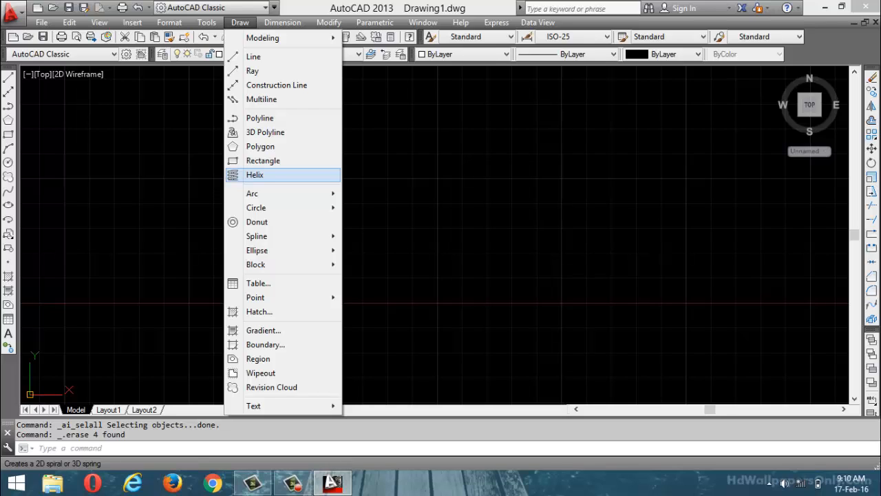
pyautogui.click(255, 175)
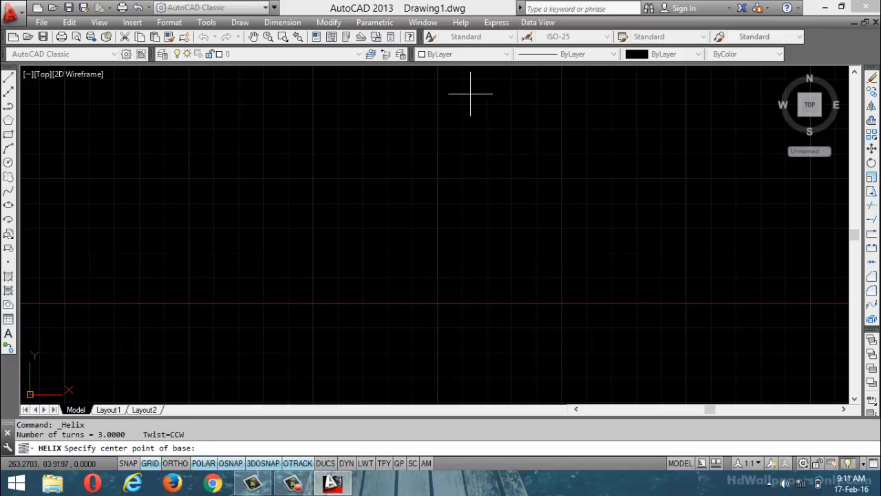
pyautogui.scroll(-6, 416, 247)
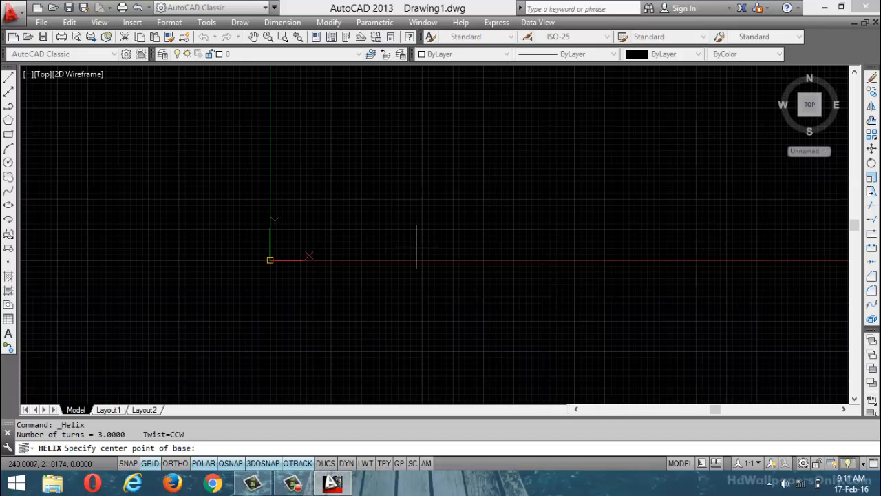
pyautogui.scroll(4, 349, 175)
pyautogui.click(422, 235)
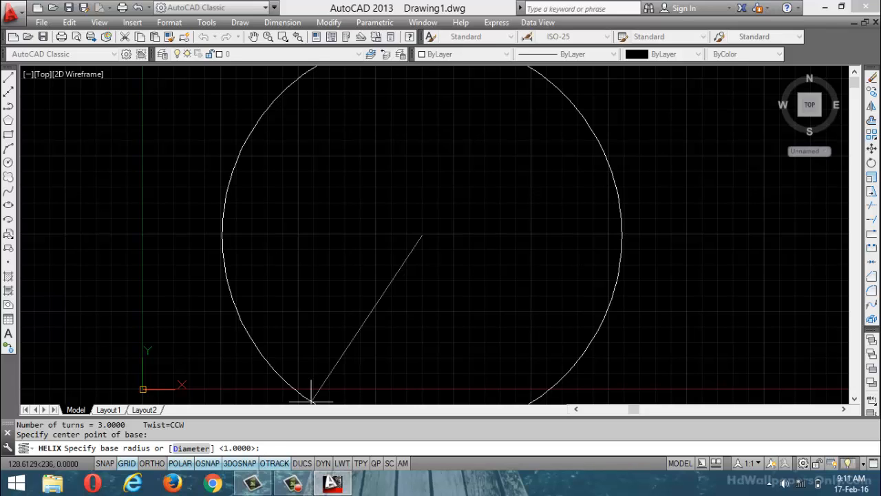
pyautogui.write('50')
pyautogui.press('Return')
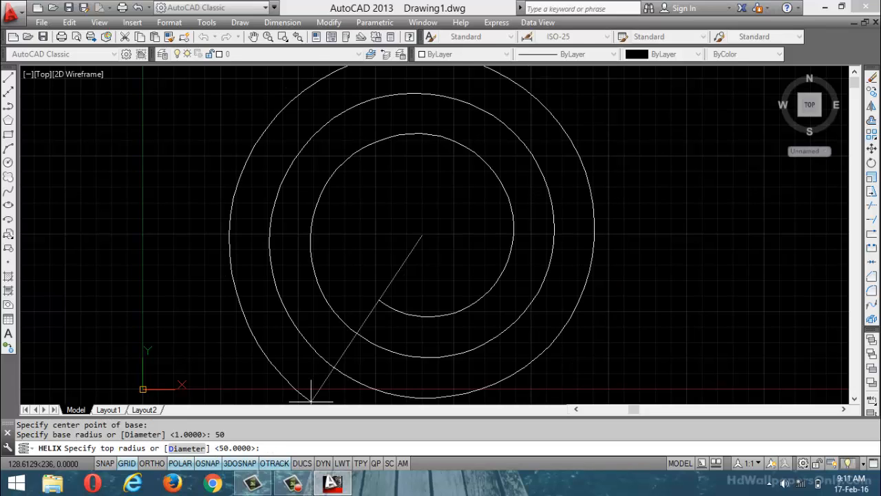
pyautogui.press('F6')
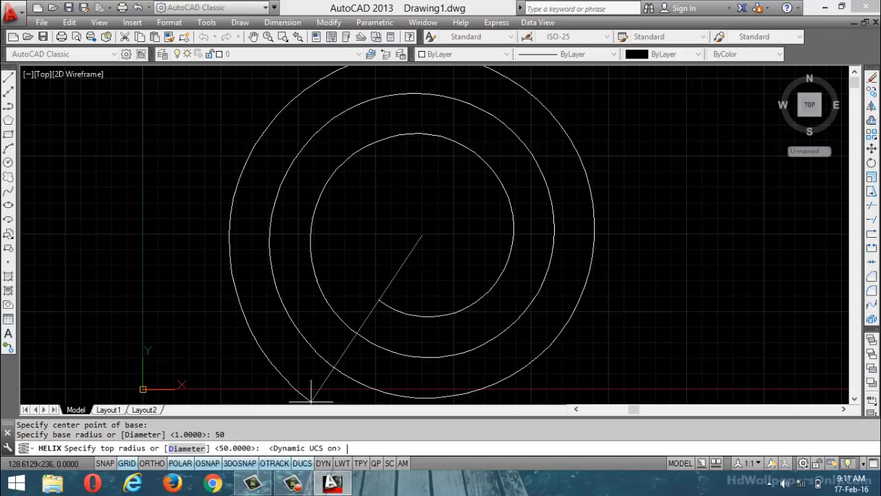
pyautogui.press('F6')
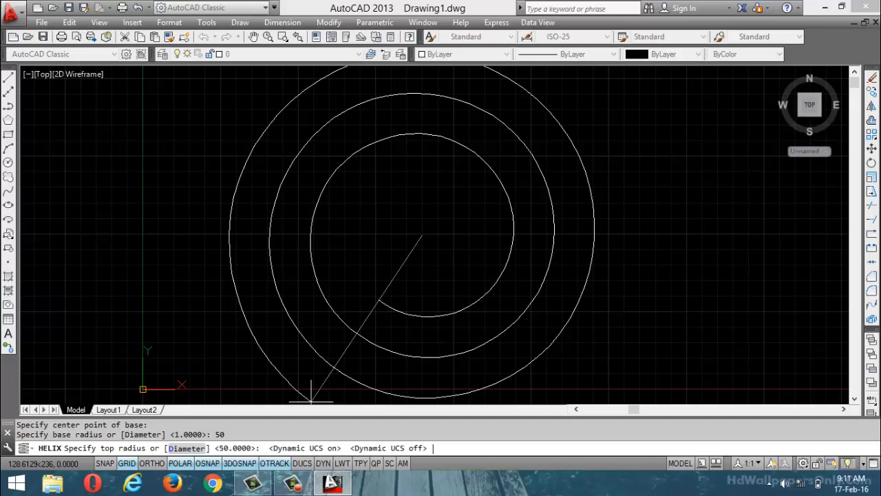
pyautogui.write('50')
pyautogui.press('Return')
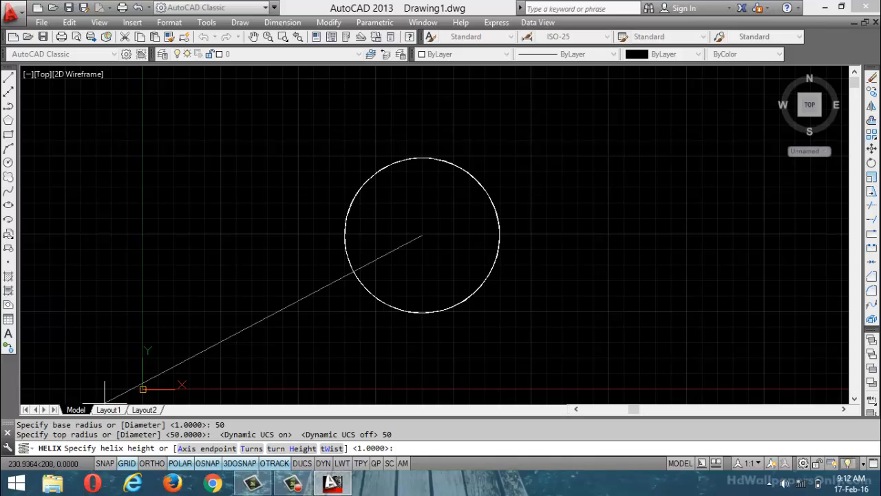
# - Complete the helix with 10 turns and a height of 200
pyautogui.click(251, 448)
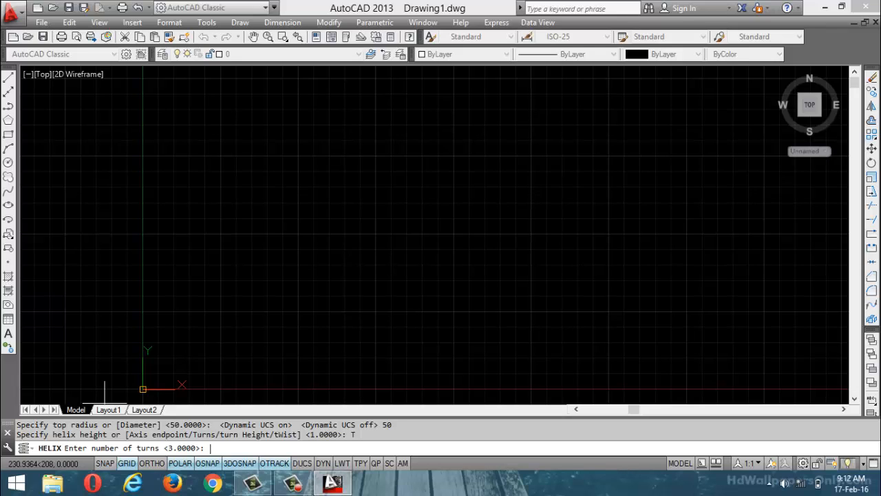
pyautogui.write('10')
pyautogui.press('Return')
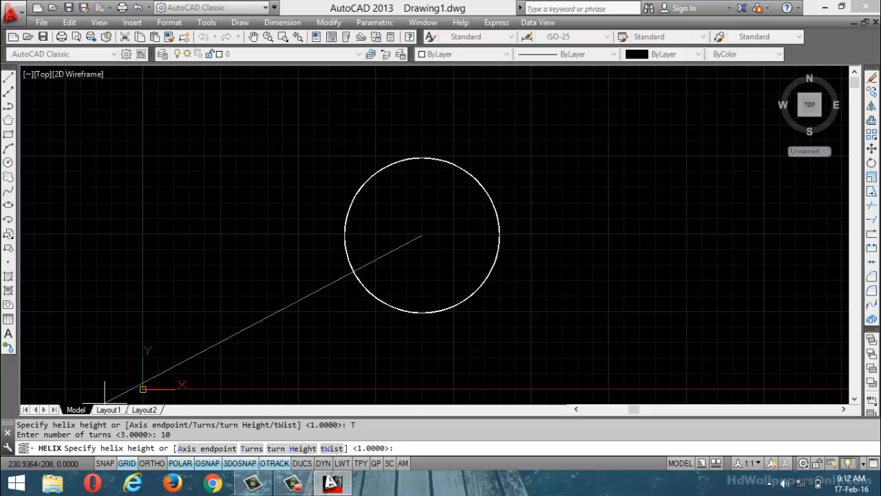
pyautogui.write('200')
pyautogui.press('Return')
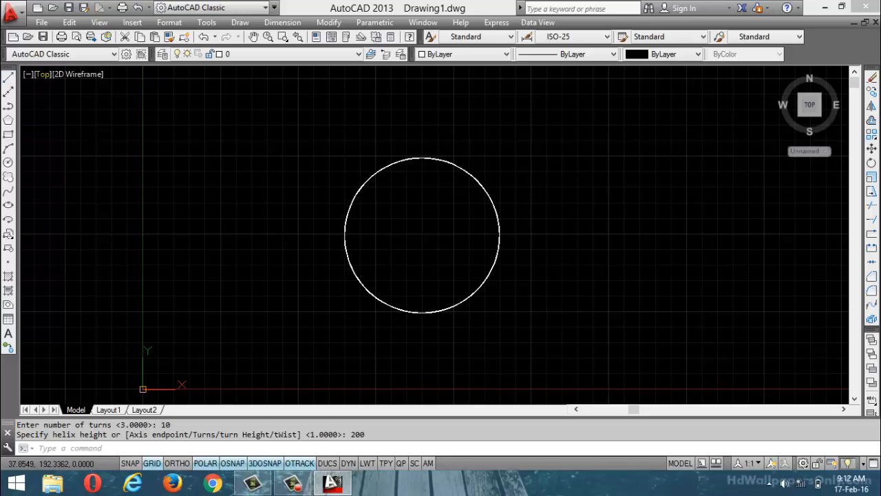
# - Show the helix in the SW Isometric view and orbit it to examine its turns from the side
pyautogui.click(40, 73)
pyautogui.click(77, 193)
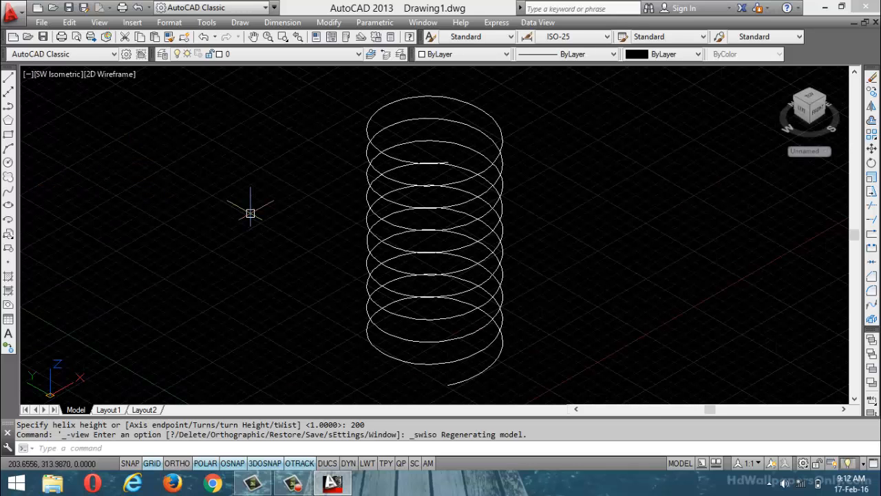
pyautogui.scroll(-4, 385, 172)
pyautogui.scroll(4, 386, 171)
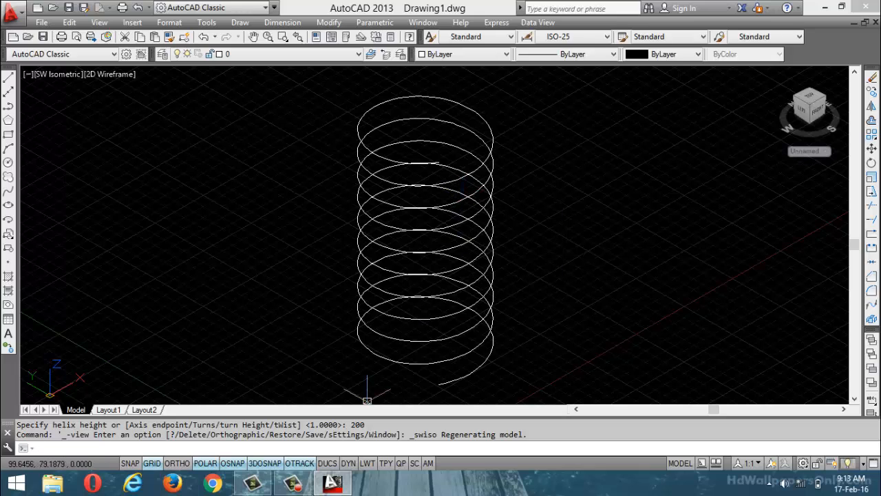
pyautogui.write('ORBIT')
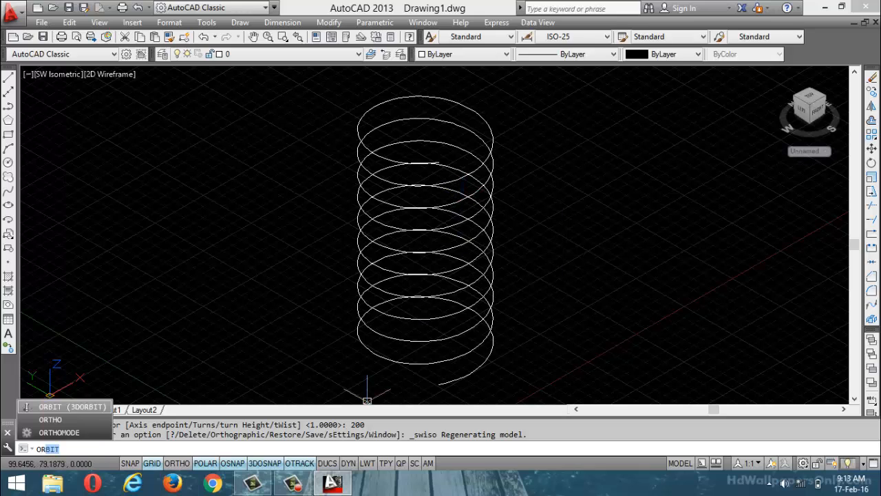
pyautogui.press('Return')
pyautogui.moveTo(367, 401); pyautogui.dragTo(310, 362)
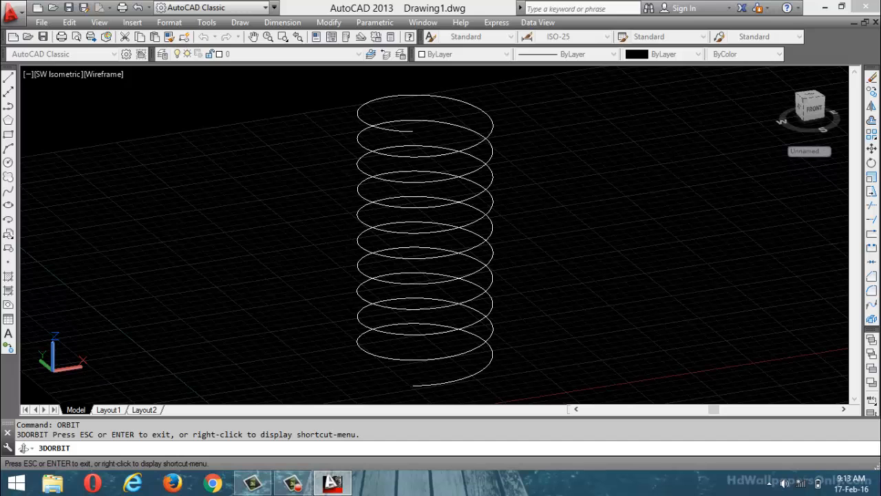
pyautogui.press('Escape')
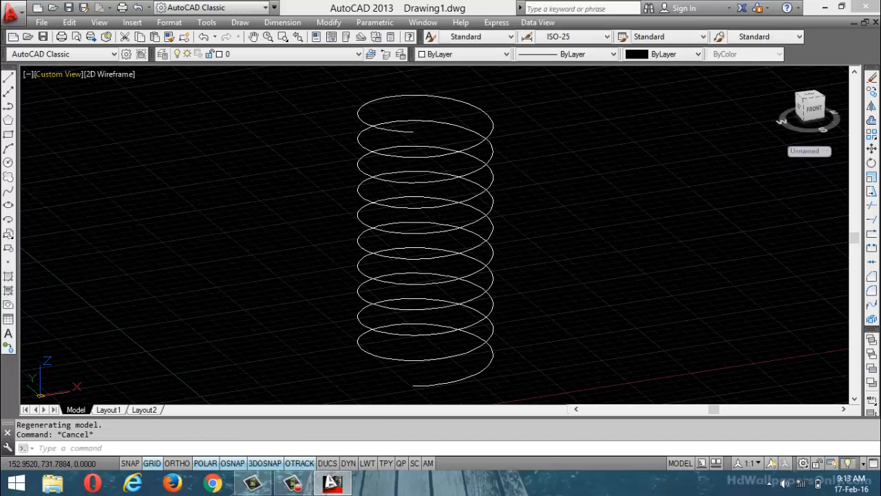
# - In the Top view, begin a second helix to the right of the first, with base and top radii of 50
pyautogui.click(58, 73)
pyautogui.click(62, 108)
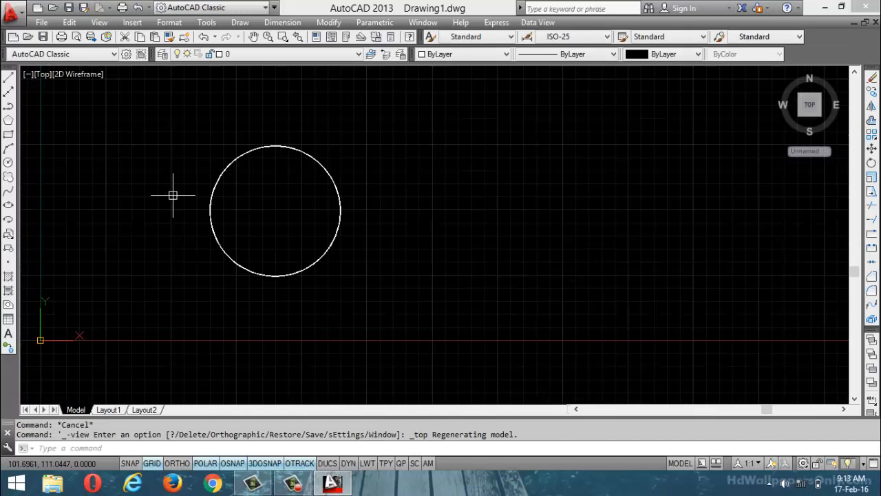
pyautogui.write('HELI')
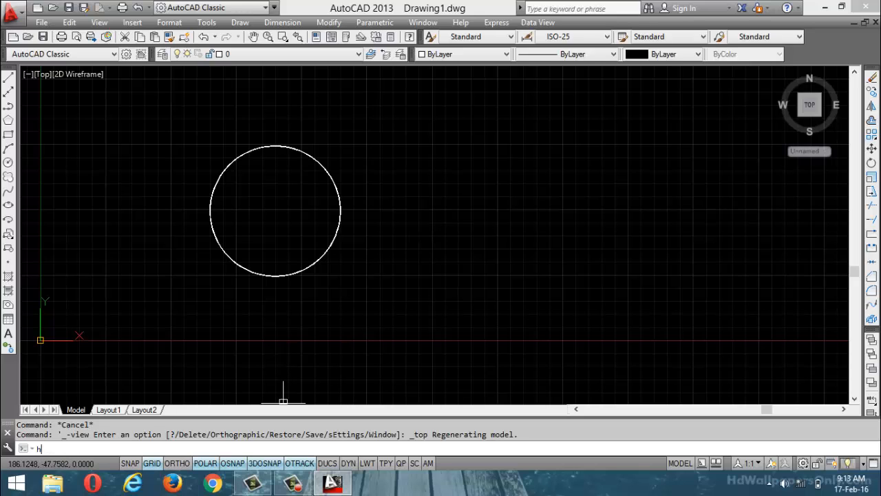
pyautogui.write('X')
pyautogui.press('Return')
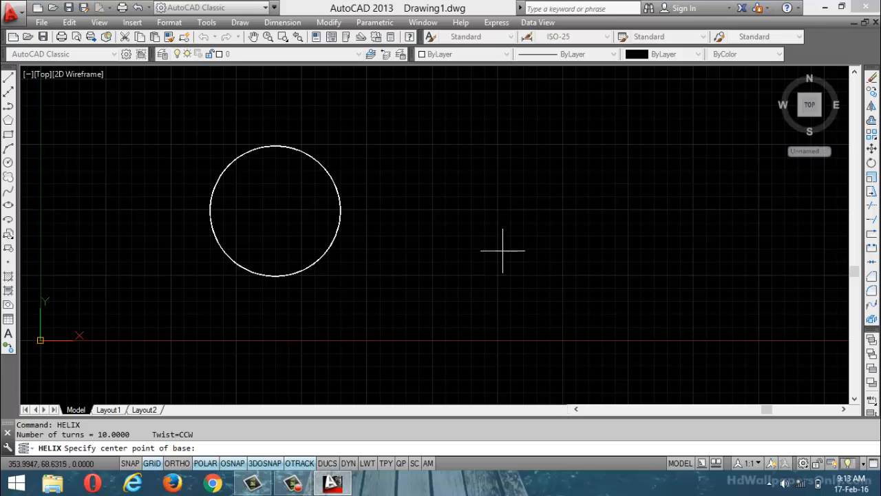
pyautogui.click(549, 245)
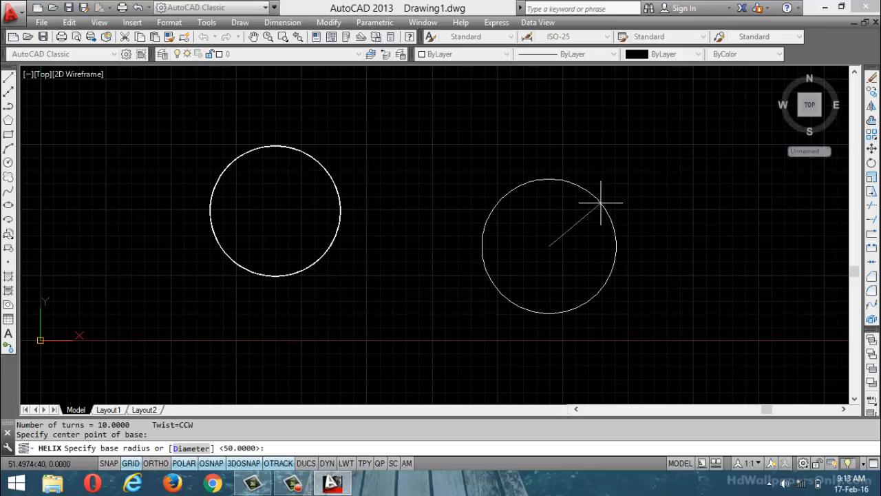
pyautogui.write('50')
pyautogui.press('Return')
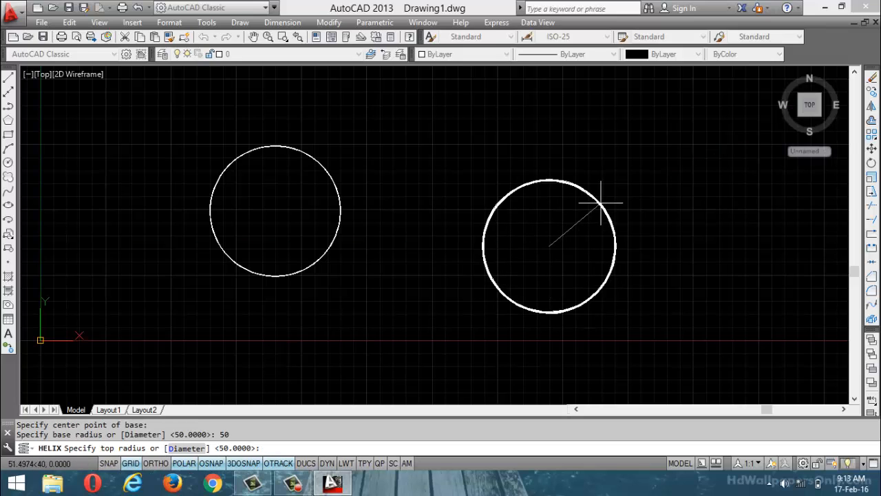
pyautogui.write('50')
pyautogui.press('Return')
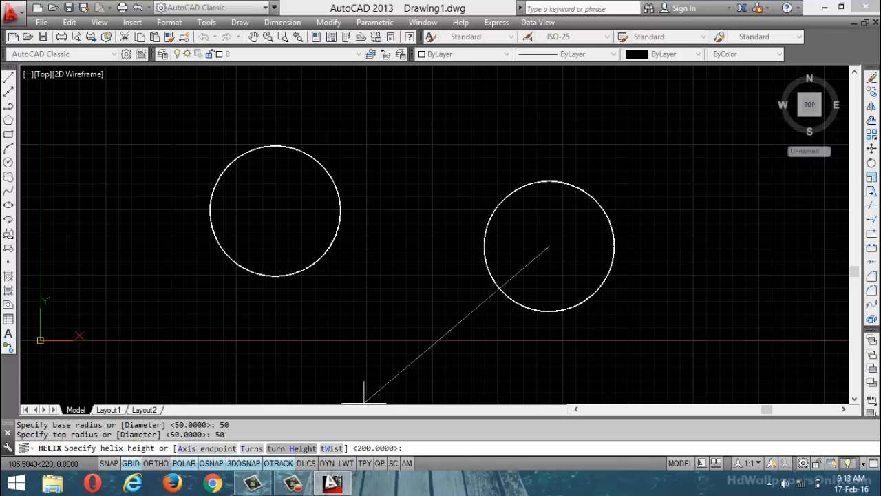
# - Complete the second helix with a turn height of 30 and a helix height of 250
pyautogui.write('H')
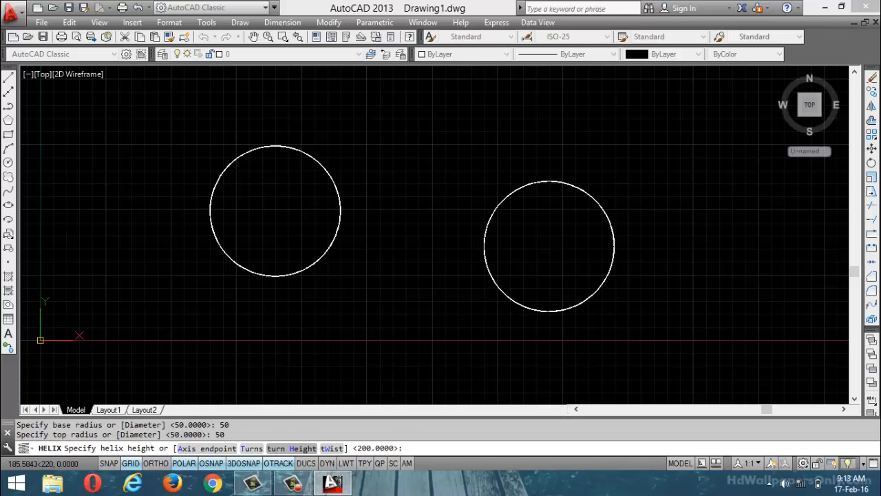
pyautogui.press('Return')
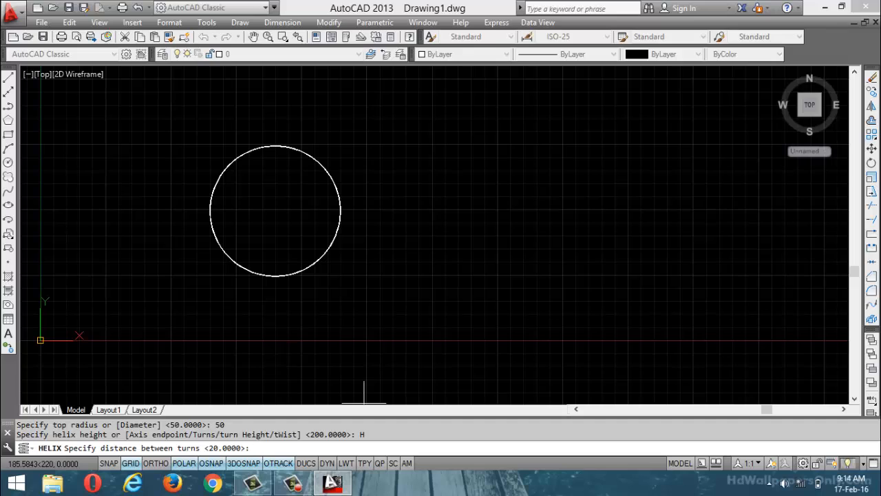
pyautogui.write('30')
pyautogui.press('Return')
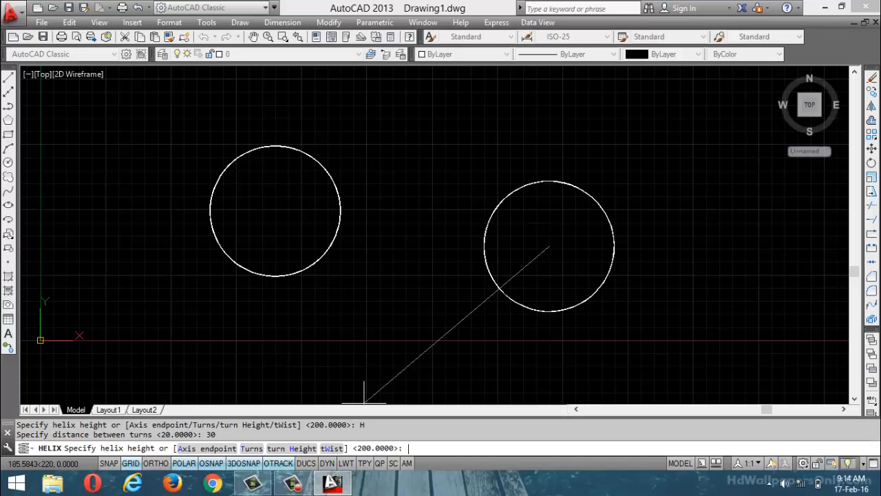
pyautogui.write('250')
pyautogui.press('Return')
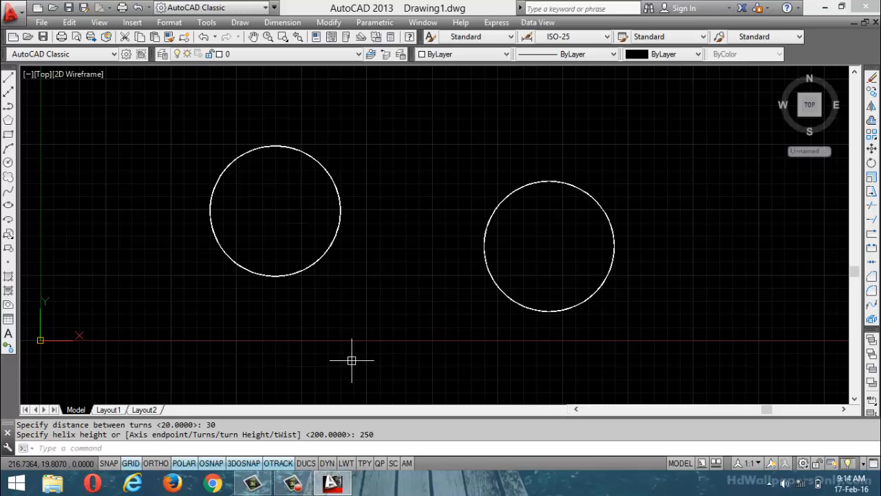
# - Compare the two helixes in the SW Isometric view, orbit around them, and return to the Top view
pyautogui.click(43, 74)
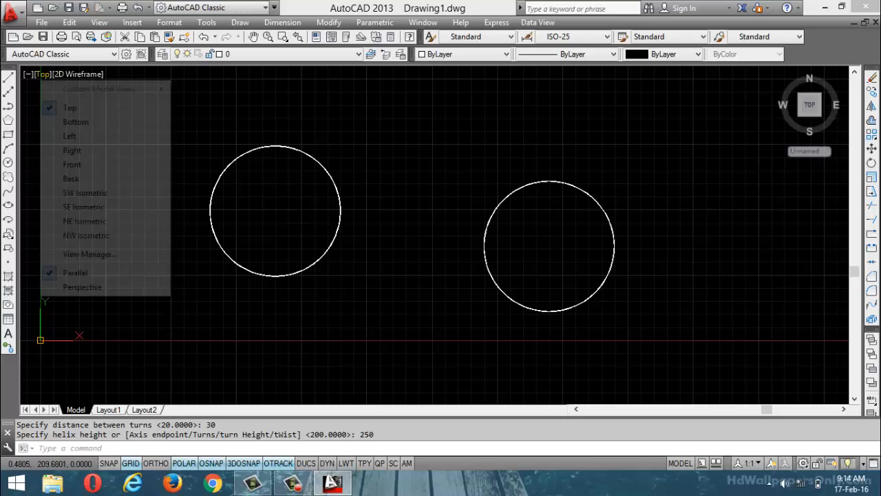
pyautogui.click(82, 195)
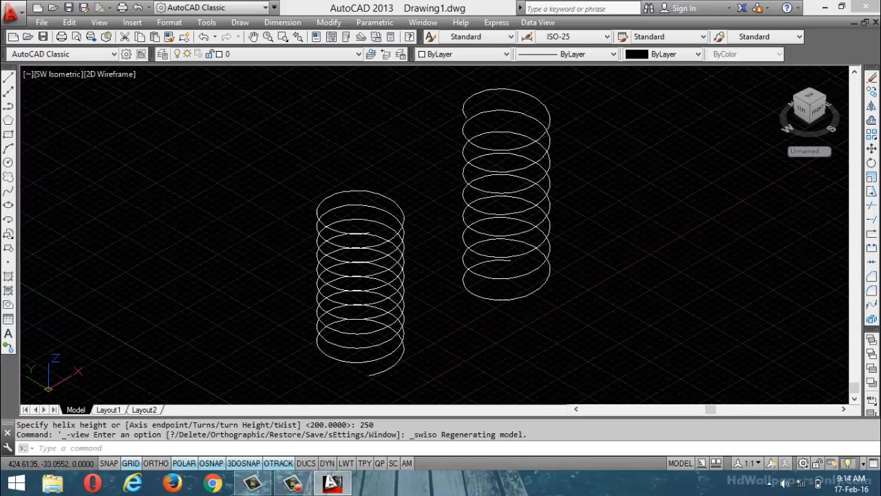
pyautogui.write('ORBIT')
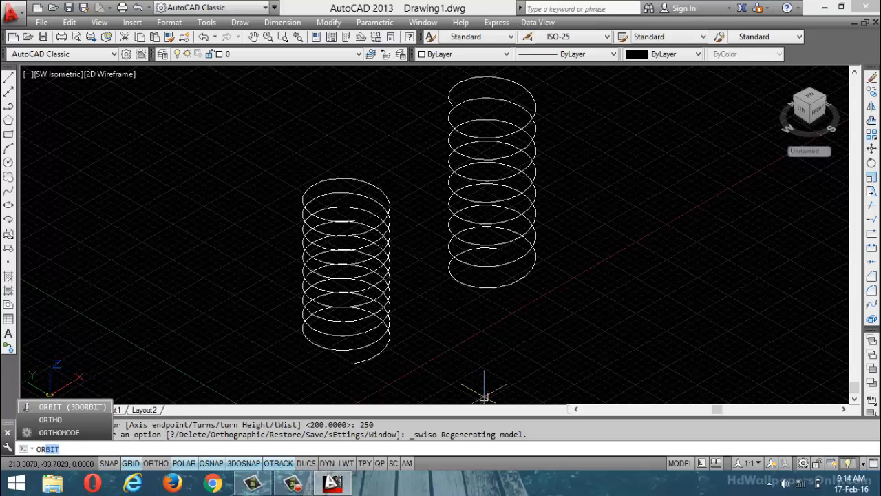
pyautogui.press('Return')
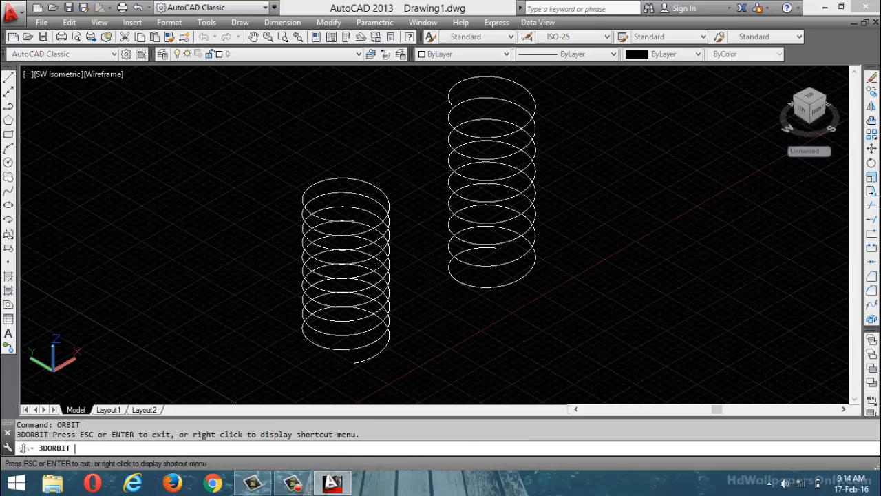
pyautogui.moveTo(484, 397)
pyautogui.mouseDown()
pyautogui.moveTo(400, 363)
pyautogui.moveTo(471, 374)
pyautogui.moveTo(482, 390)
pyautogui.mouseUp()
pyautogui.press('Escape')
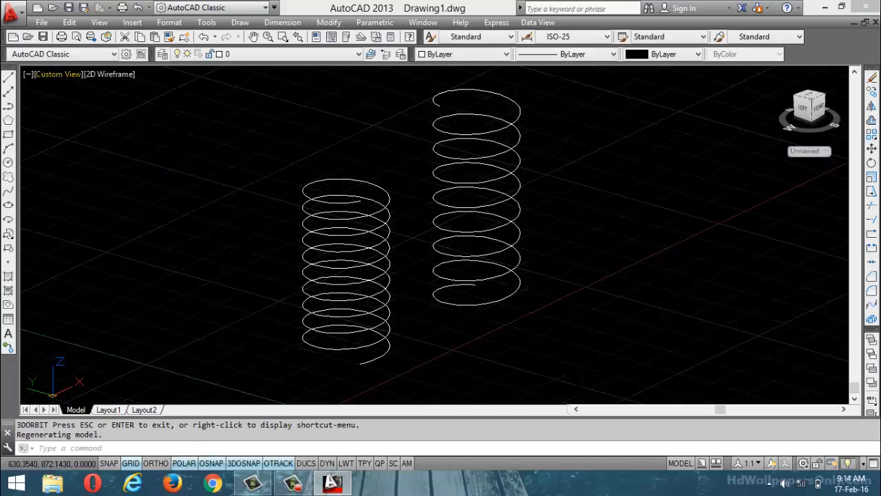
pyautogui.click(55, 74)
pyautogui.click(76, 107)
pyautogui.scroll(-4, 277, 200)
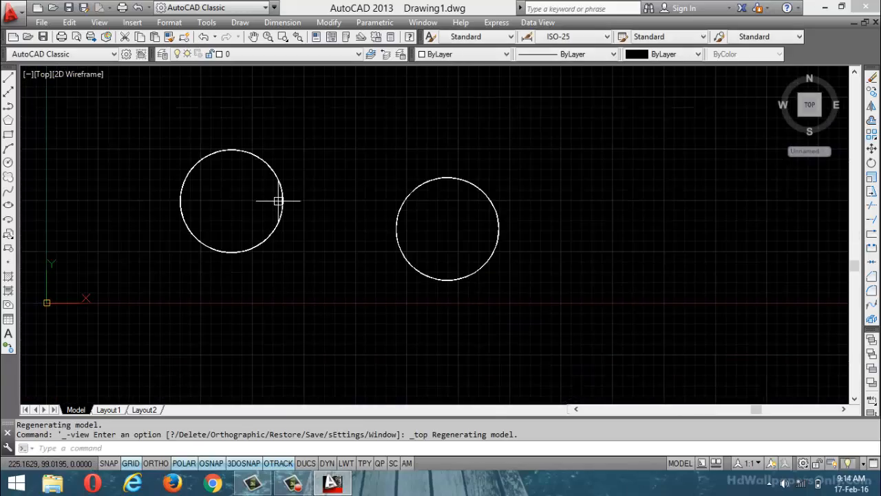
pyautogui.write('helix')
pyautogui.press('Return')
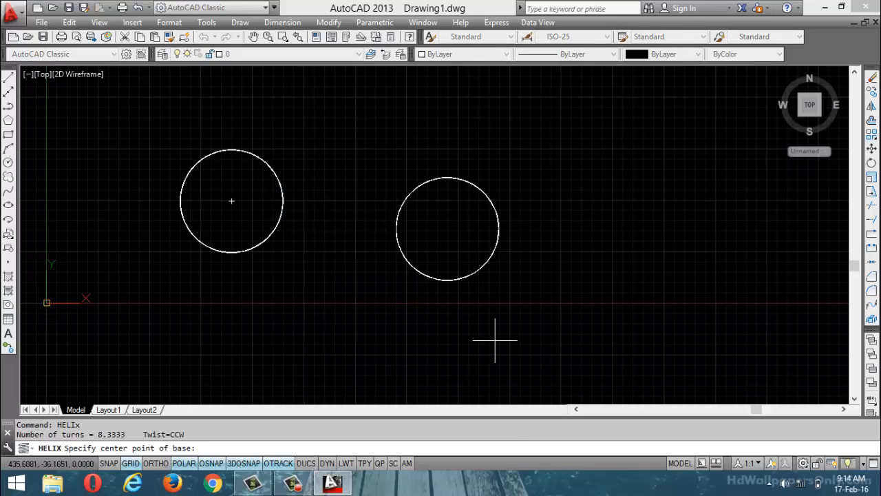
pyautogui.click(600, 287)
pyautogui.write('50')
pyautogui.press('Return')
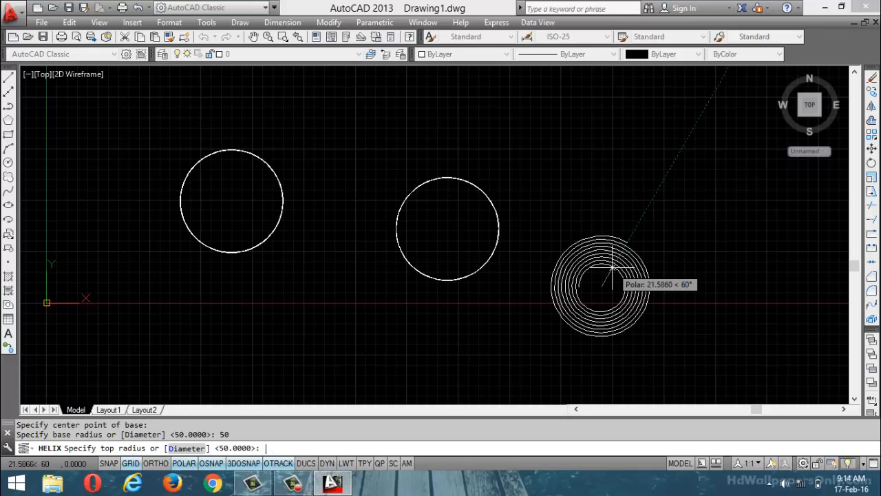
pyautogui.write('50')
pyautogui.press('Return')
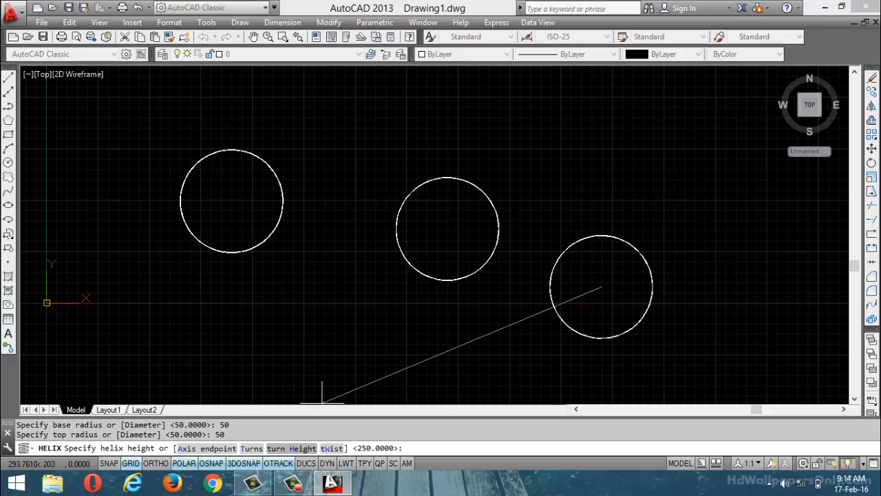
pyautogui.write('T')
pyautogui.press('Return')
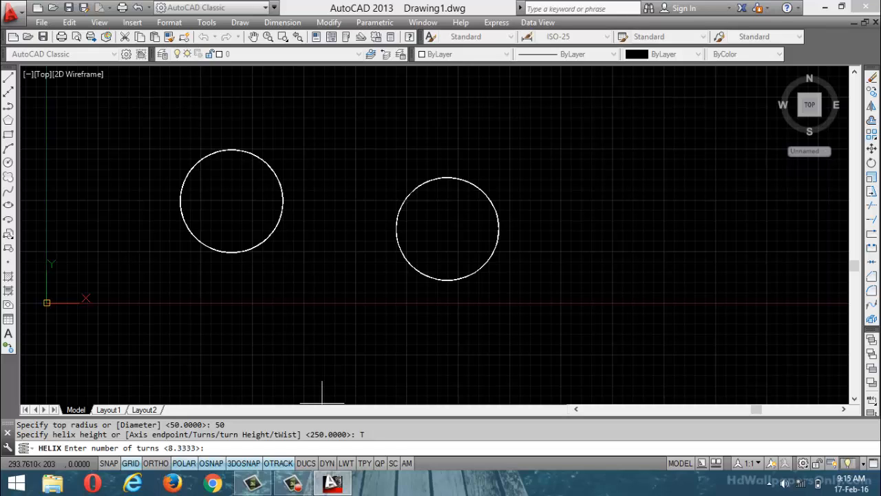
pyautogui.press('Return')
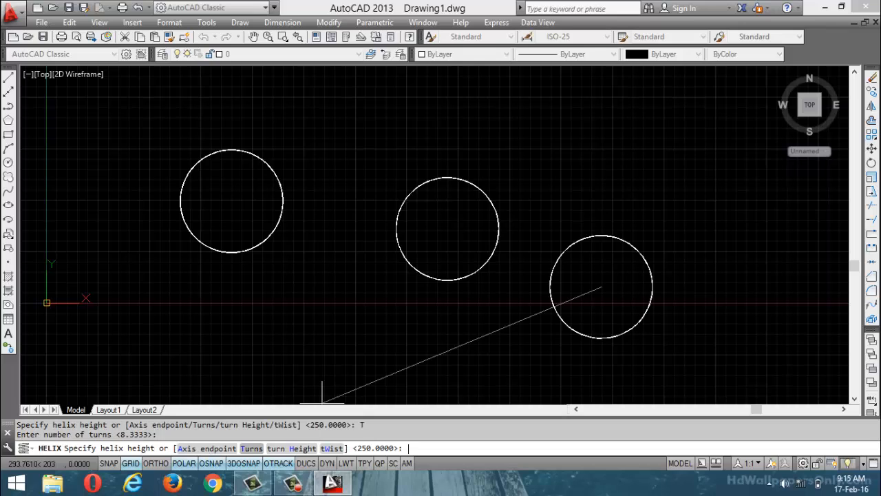
pyautogui.write('T')
pyautogui.press('Return')
pyautogui.write('80.45')
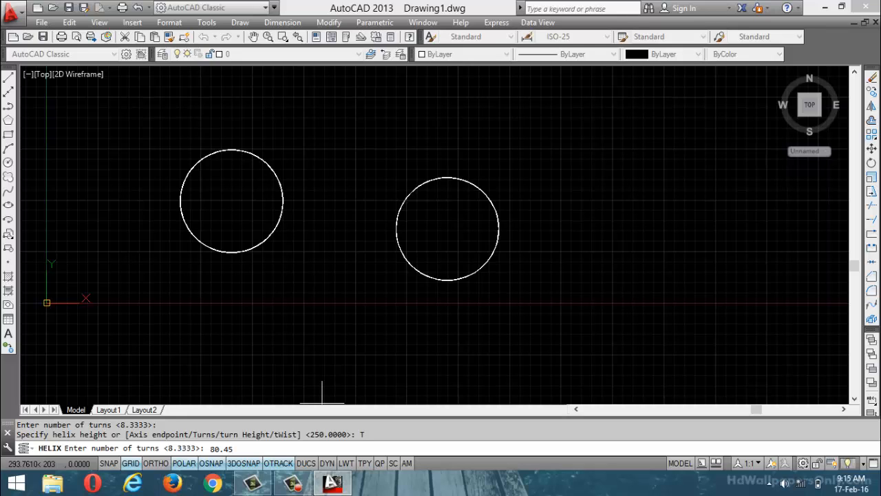
pyautogui.press('BackSpace')
pyautogui.press('BackSpace')
pyautogui.press('BackSpace')
pyautogui.press('BackSpace')
pyautogui.press('BackSpace')
pyautogui.press('Escape')
pyautogui.press('Escape')
pyautogui.press('Escape')
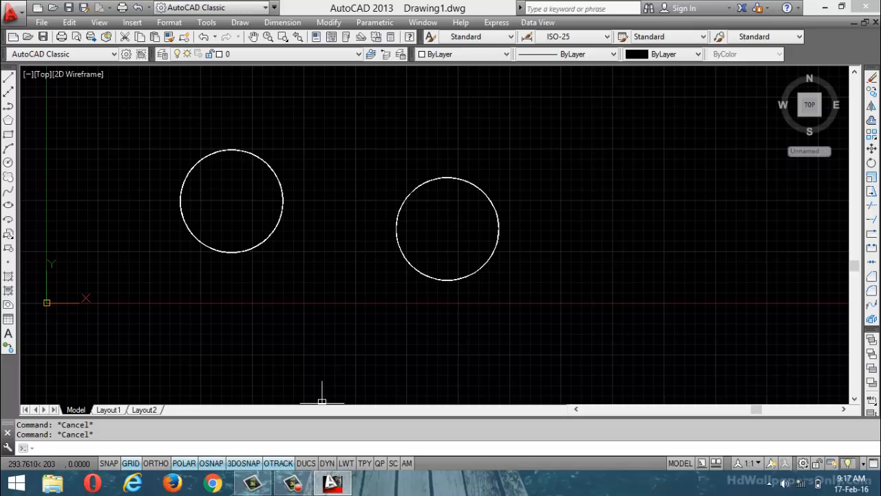
# - Draw a third helix to the right of the second, accepting the default radii of 50 and height of 250
pyautogui.write('helix')
pyautogui.press('Return')
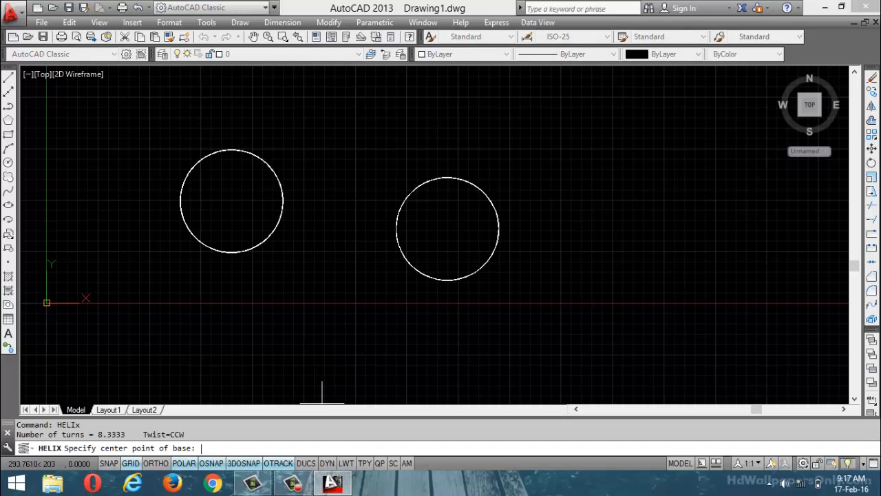
pyautogui.click(683, 254)
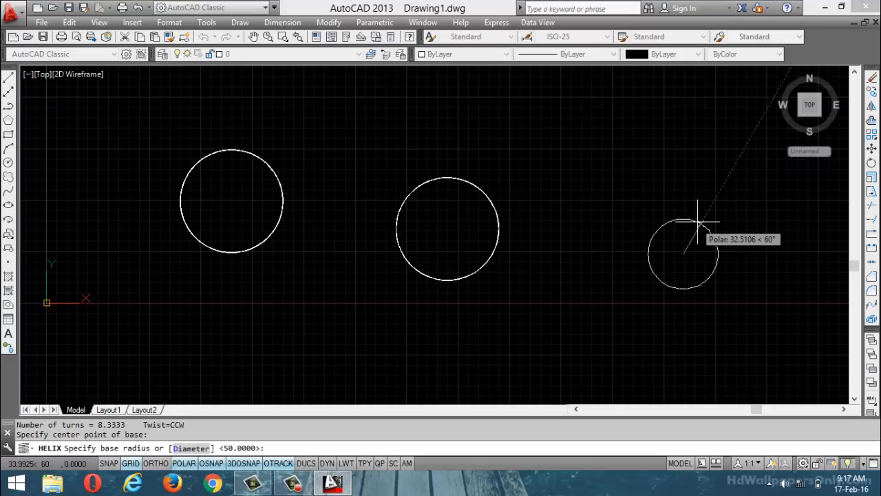
pyautogui.click(698, 222)
pyautogui.press('Return')
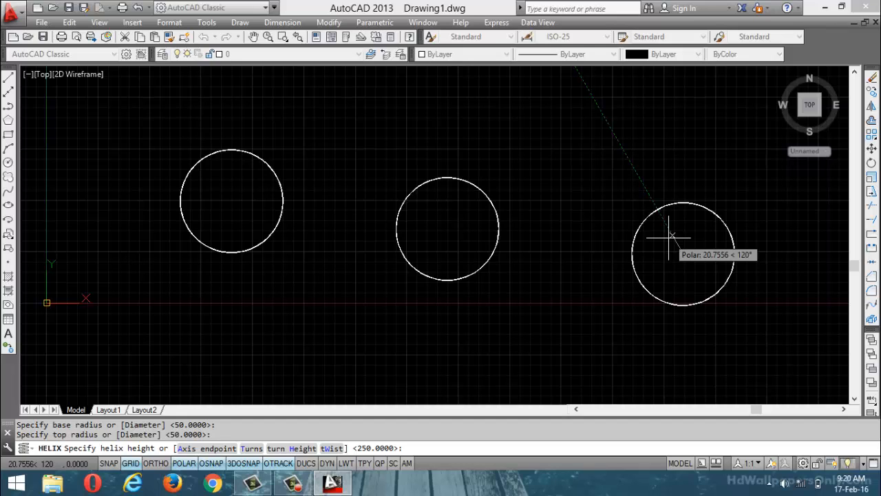
pyautogui.press('Return')
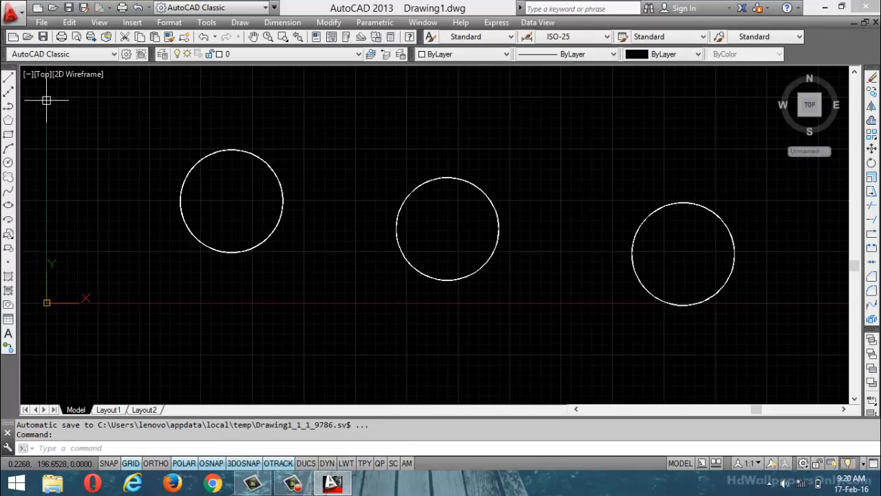
# - Examine the three helixes in the SW Isometric view, then restore the Top view
pyautogui.click(39, 74)
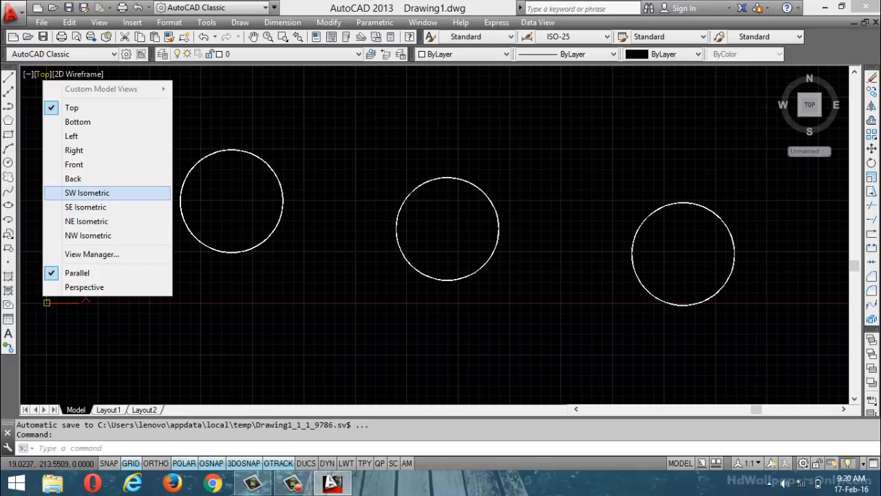
pyautogui.click(86, 192)
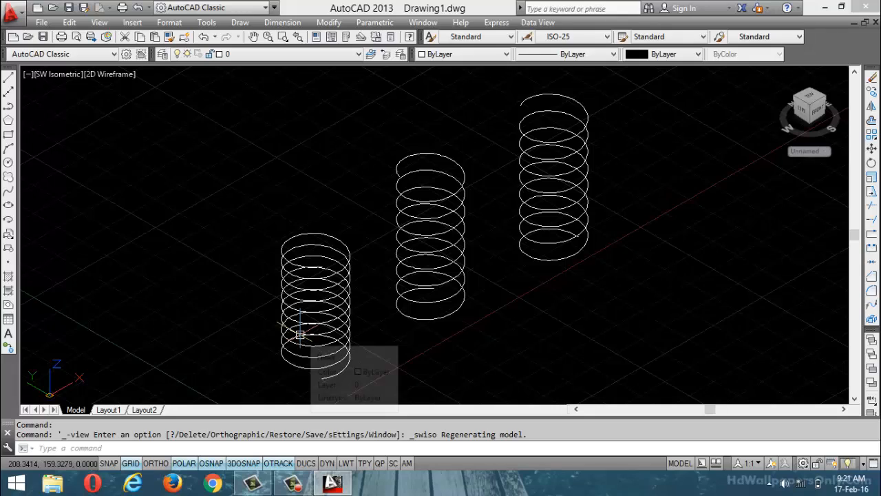
pyautogui.moveTo(298, 331)
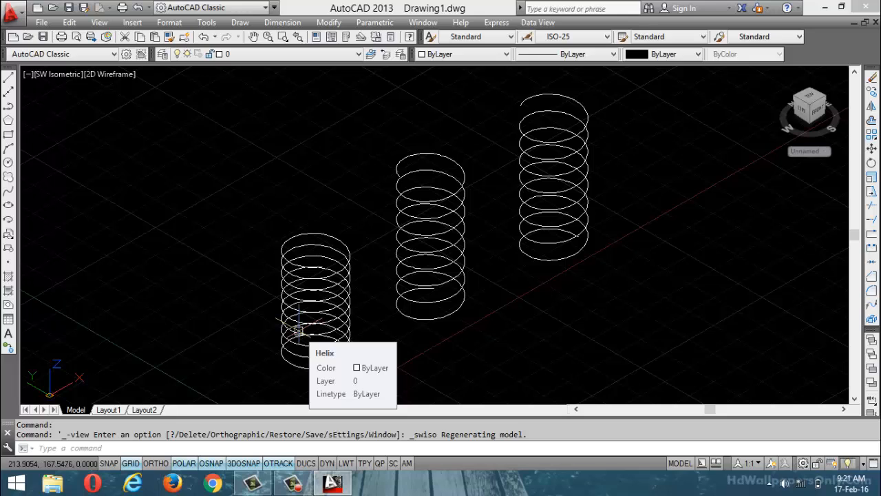
pyautogui.press('Escape')
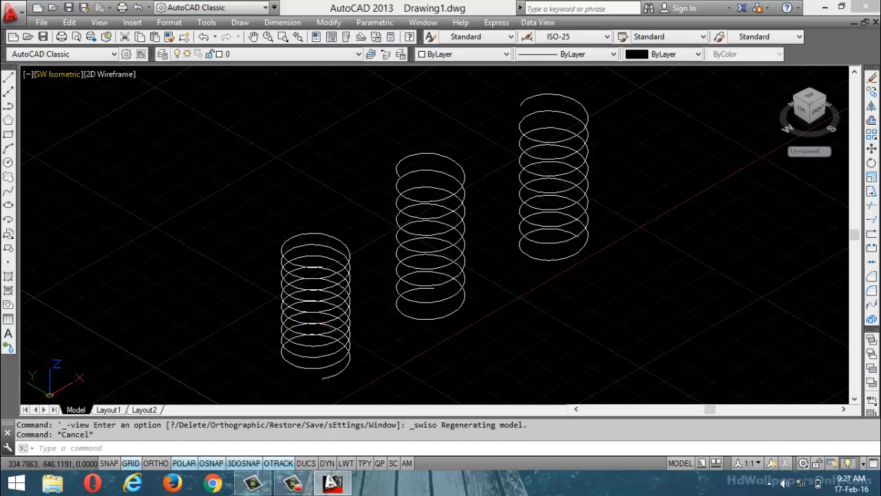
pyautogui.click(58, 74)
pyautogui.click(72, 108)
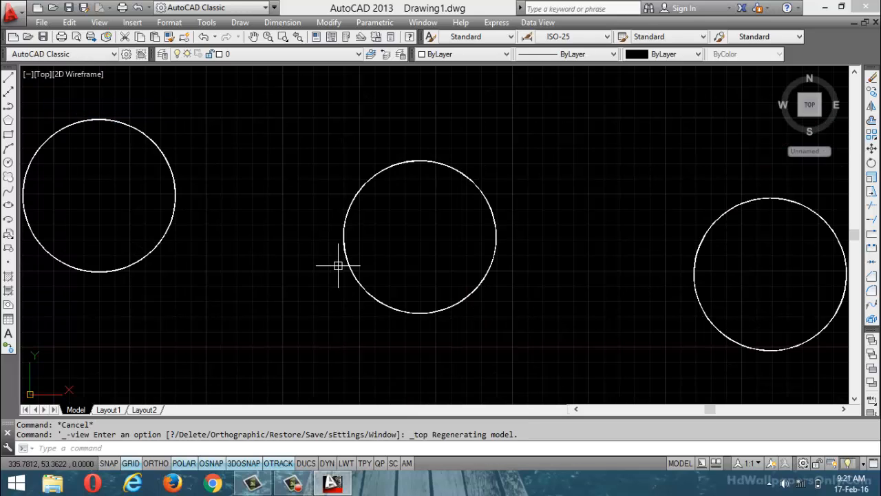
# - Draw a helix between the second and third with base and top radii of 50, using Axis endpoint to tilt it up-right, about 144 long
pyautogui.write('HELIX')
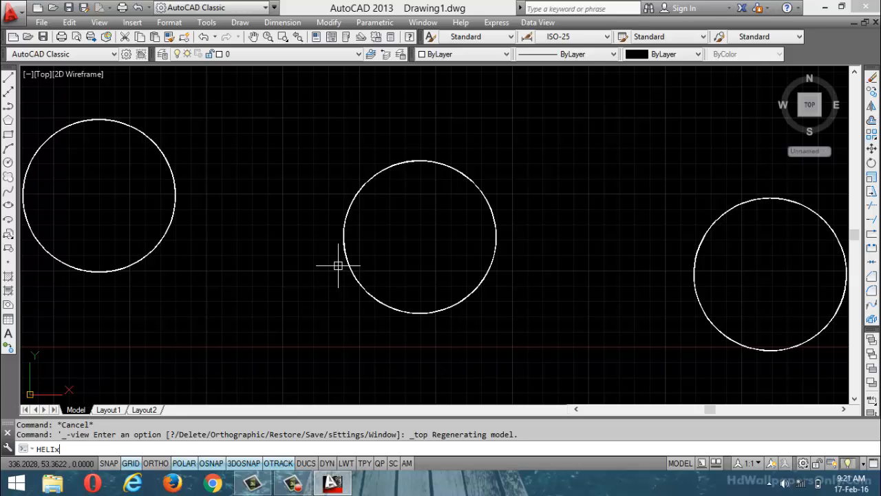
pyautogui.press('Return')
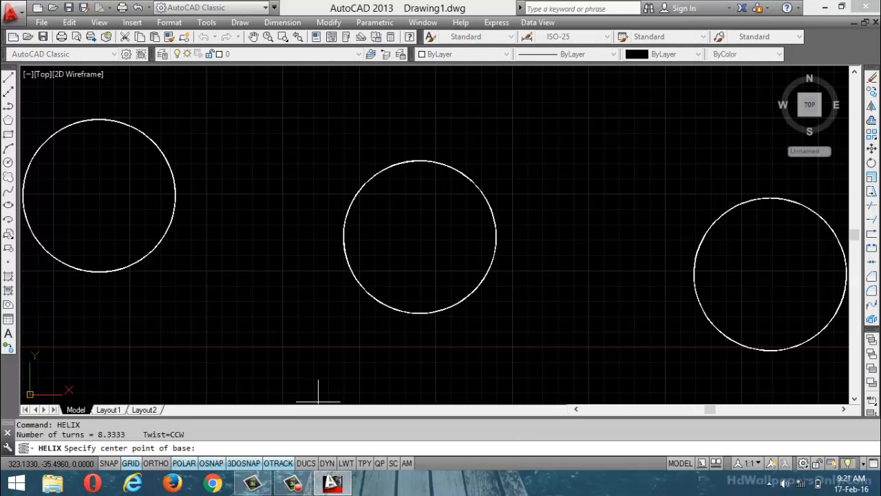
pyautogui.click(523, 281)
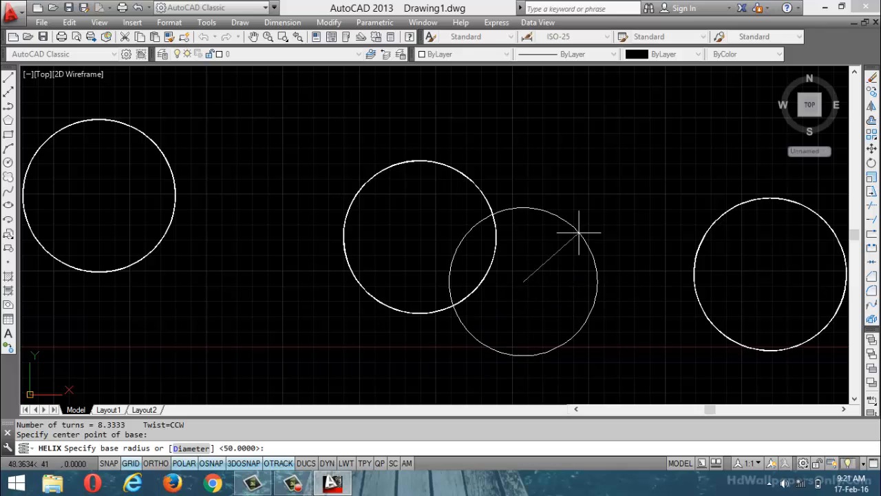
pyautogui.write('50')
pyautogui.press('Return')
pyautogui.write('50')
pyautogui.press('Return')
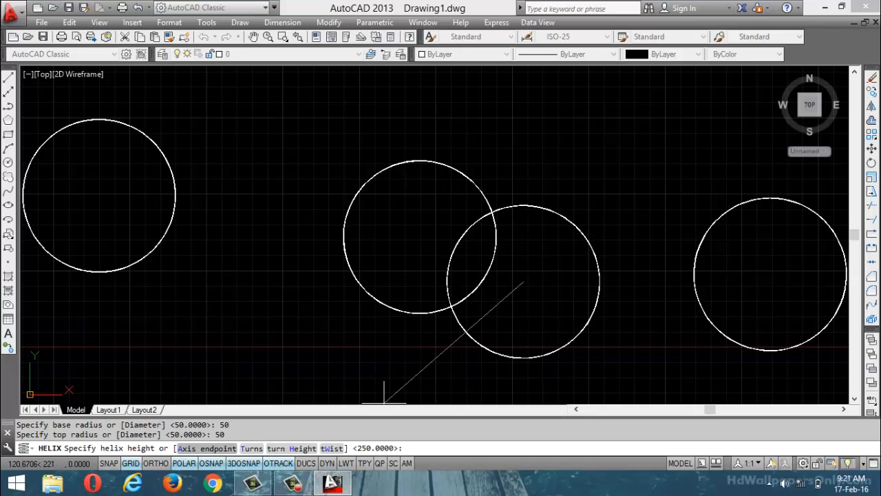
pyautogui.write('A')
pyautogui.press('Return')
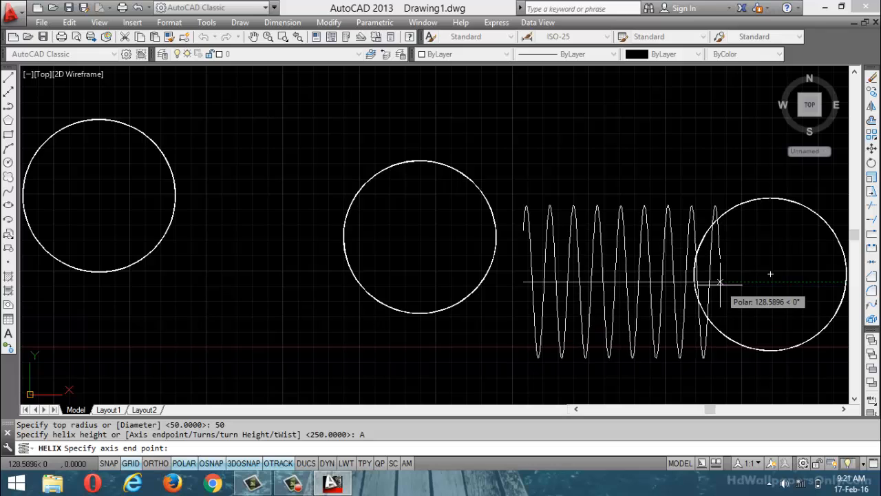
pyautogui.click(722, 183)
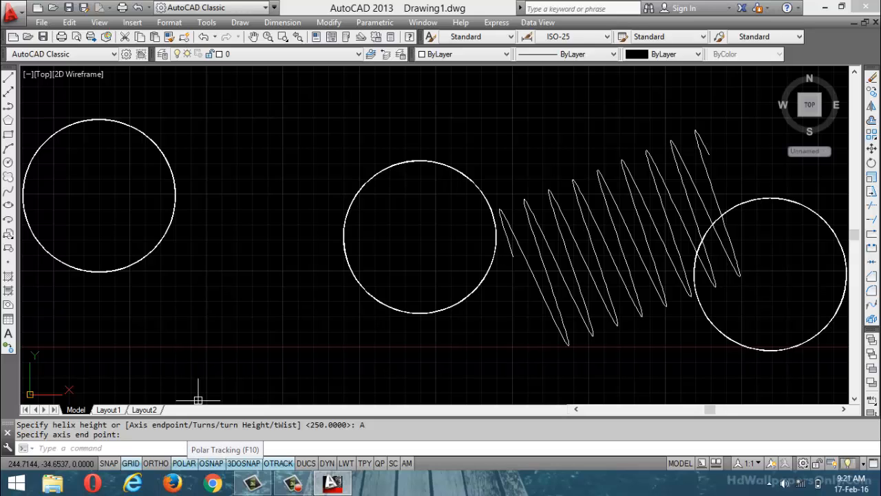
# - Draw another helix just below and right of the first with default radii of 50, setting its axis endpoint 250 away toward the upper right
pyautogui.press('Return')
pyautogui.click(170, 280)
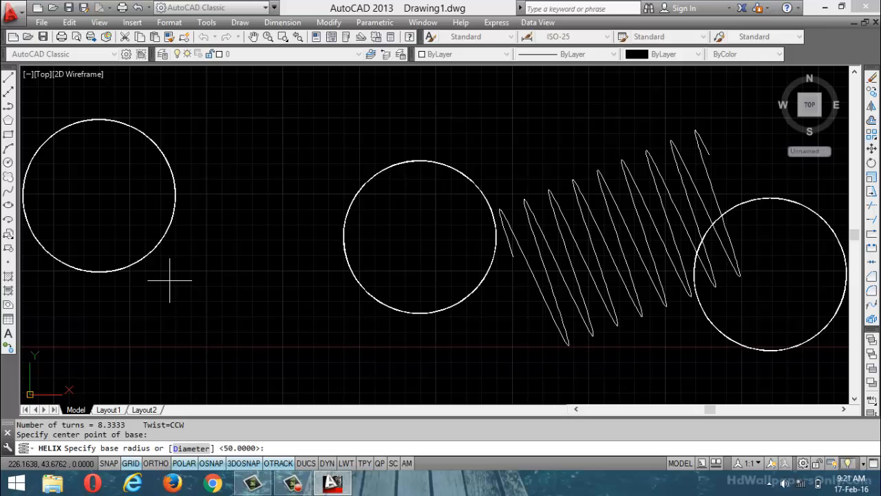
pyautogui.press('Return')
pyautogui.press('Return')
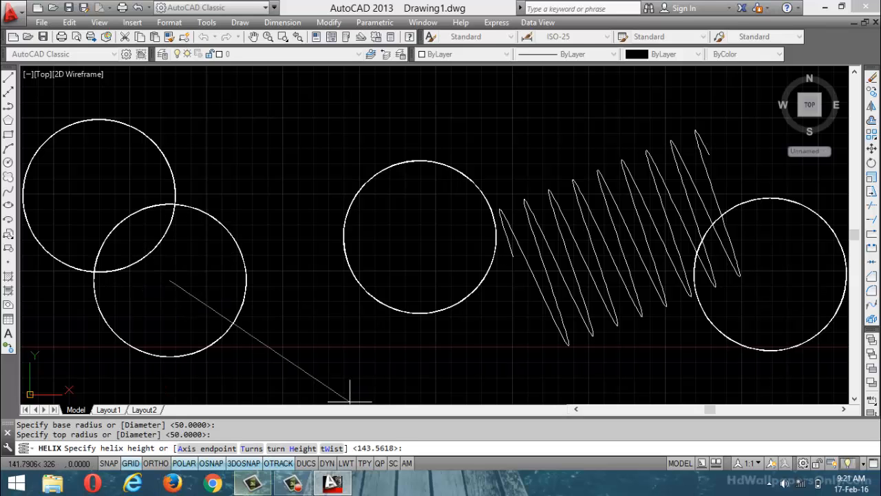
pyautogui.write('A')
pyautogui.press('Return')
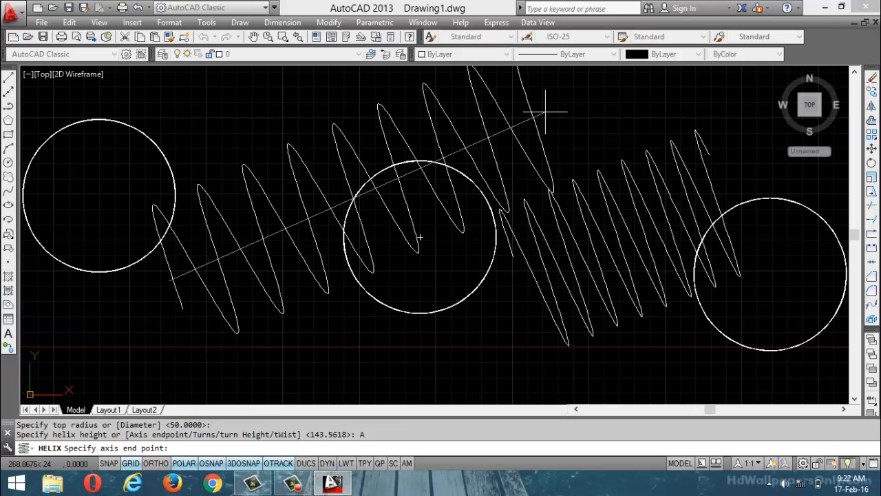
pyautogui.write('250')
pyautogui.press('Return')
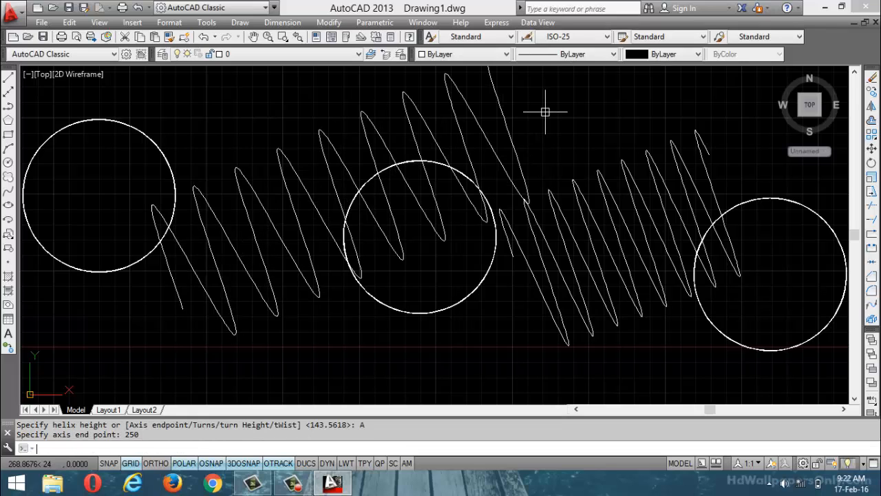
# - Examine the tilted and upright helixes in the SW Isometric view, orbiting around to their front side
pyautogui.click(43, 74)
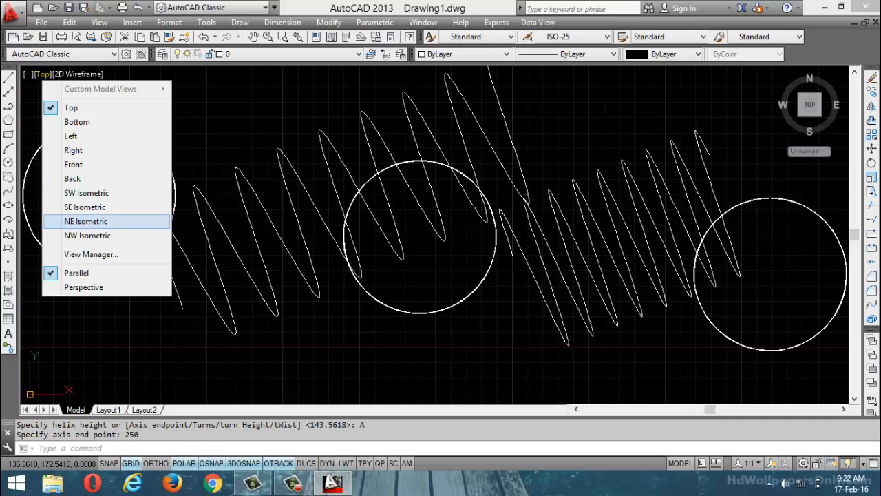
pyautogui.click(86, 193)
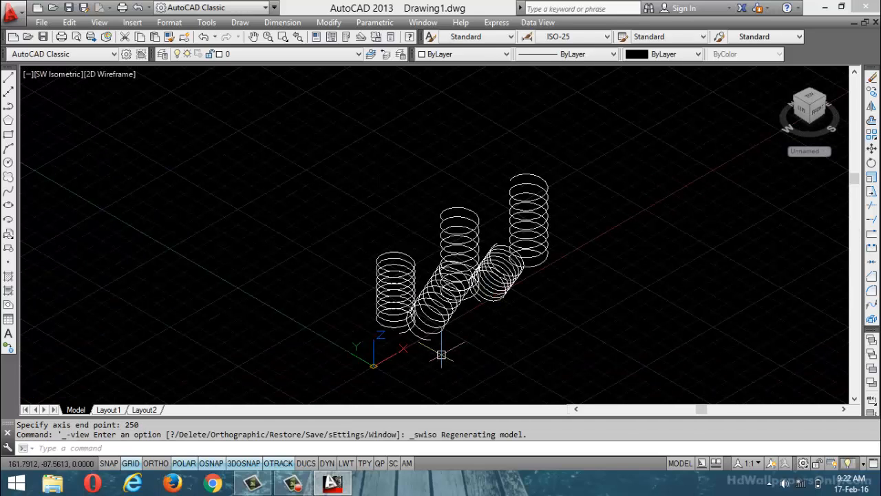
pyautogui.scroll(4, 441, 355)
pyautogui.write('orbit')
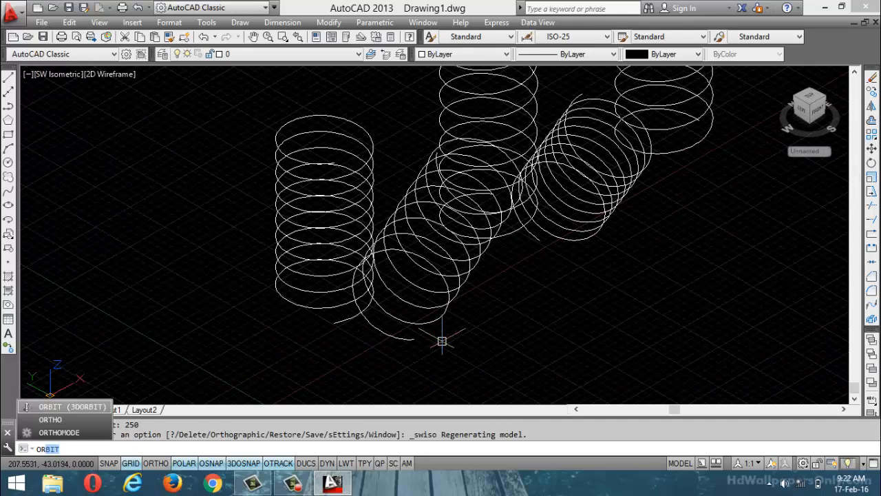
pyautogui.press('Return')
pyautogui.moveTo(441, 296); pyautogui.dragTo(309, 287)
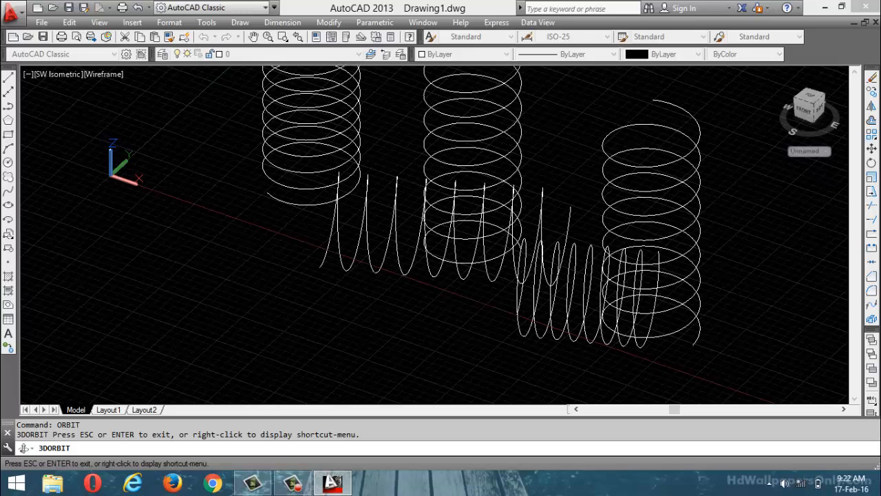
pyautogui.scroll(-2, 448, 210)
pyautogui.scroll(2, 430, 241)
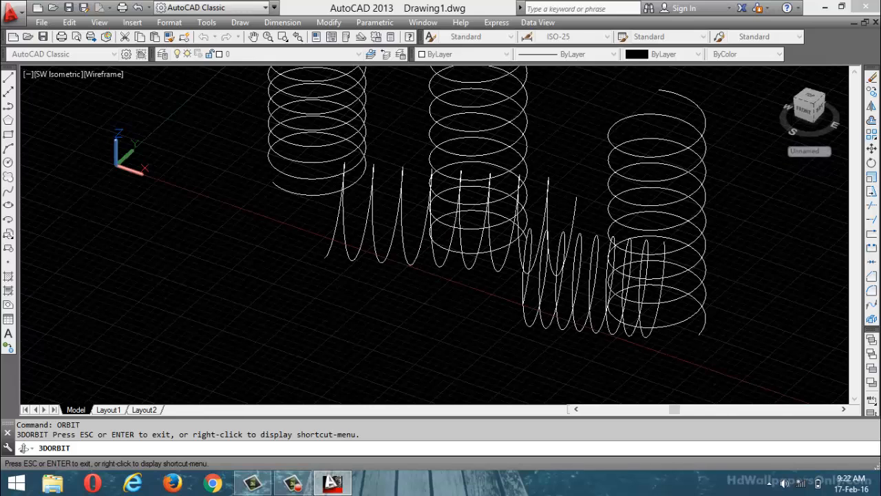
pyautogui.scroll(2, 480, 256)
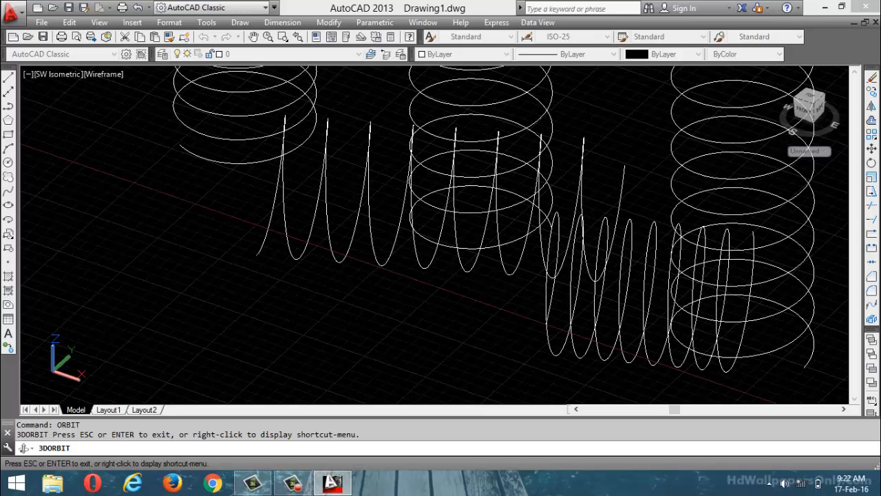
pyautogui.press('Escape')
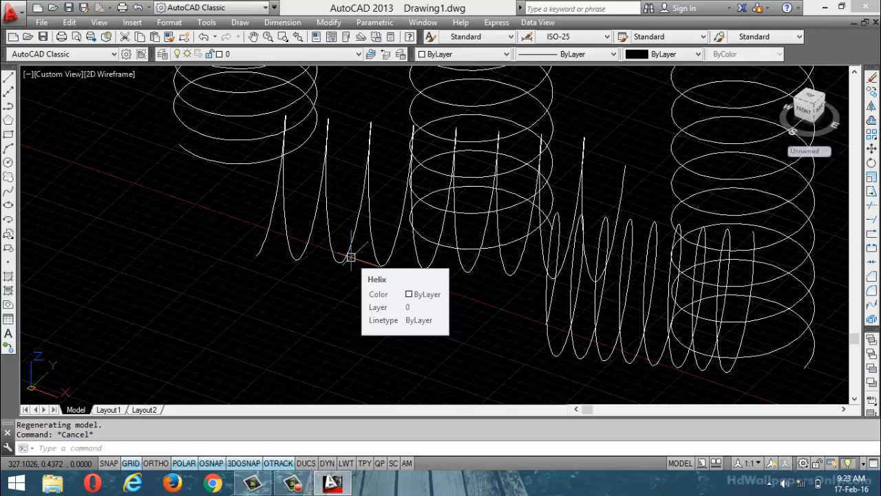
pyautogui.press('Escape')
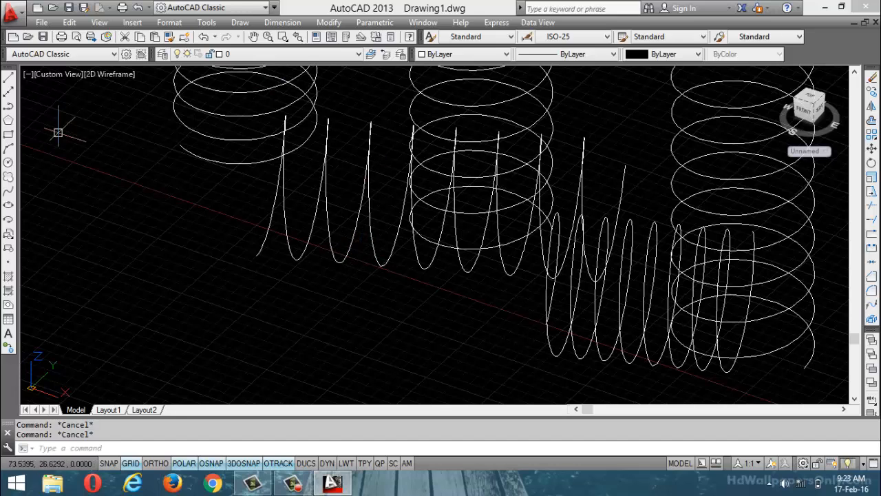
# - Restore the Top view and erase all the helixes from the drawing
pyautogui.click(55, 74)
pyautogui.click(76, 108)
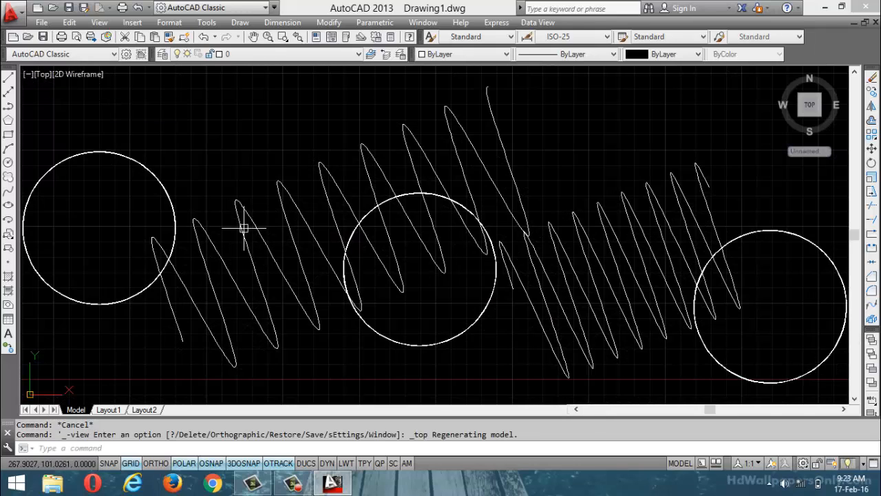
pyautogui.scroll(-4, 243, 227)
pyautogui.hotkey('ctrl', 'a')
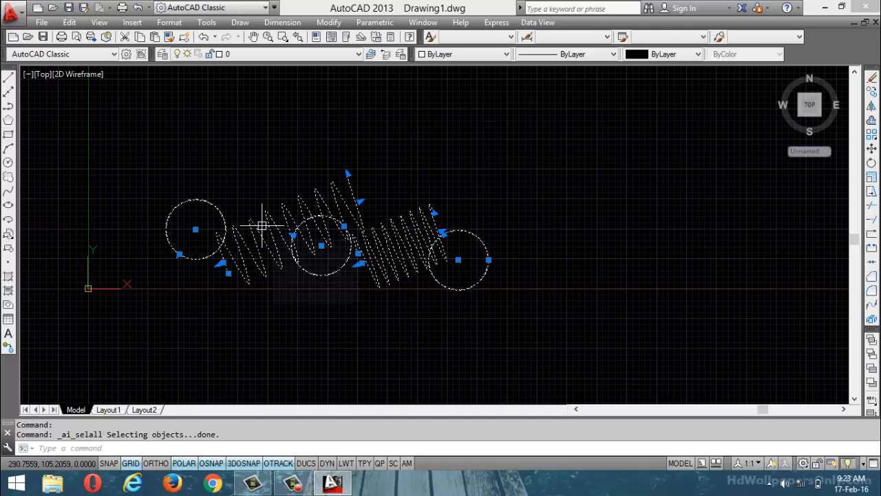
pyautogui.press('Delete')
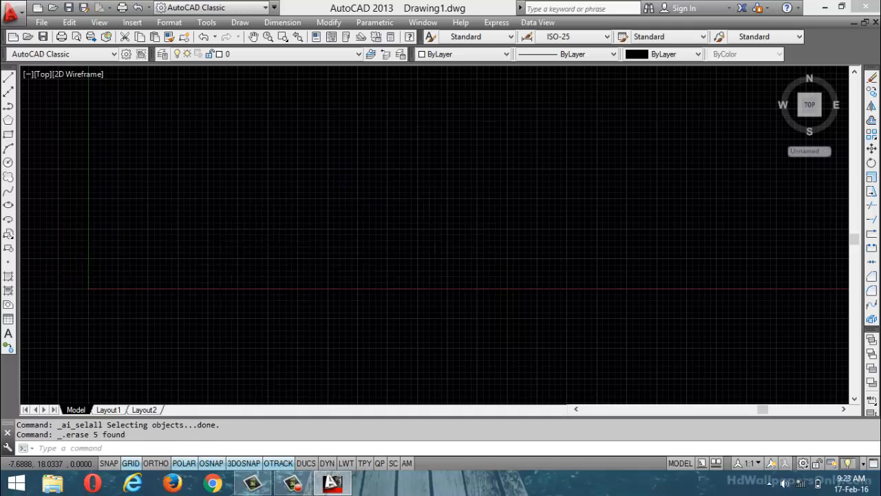
pyautogui.scroll(4, 84, 275)
pyautogui.click(319, 224)
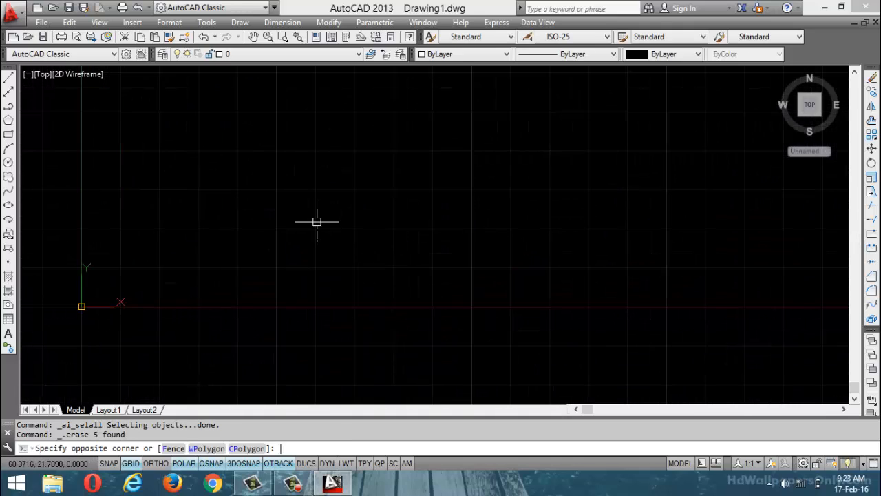
pyautogui.press('Escape')
pyautogui.press('Escape')
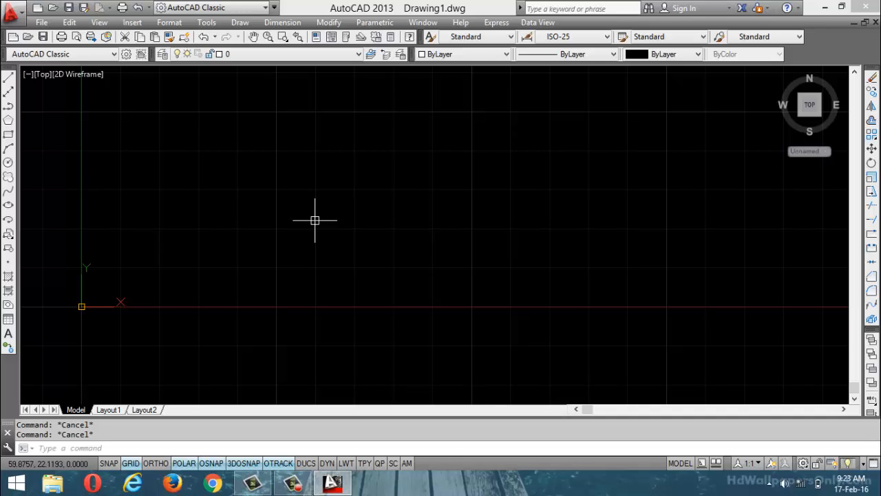
# - Begin a new helix centered to the upper right of the origin with base and top radii of 50
pyautogui.write('helix')
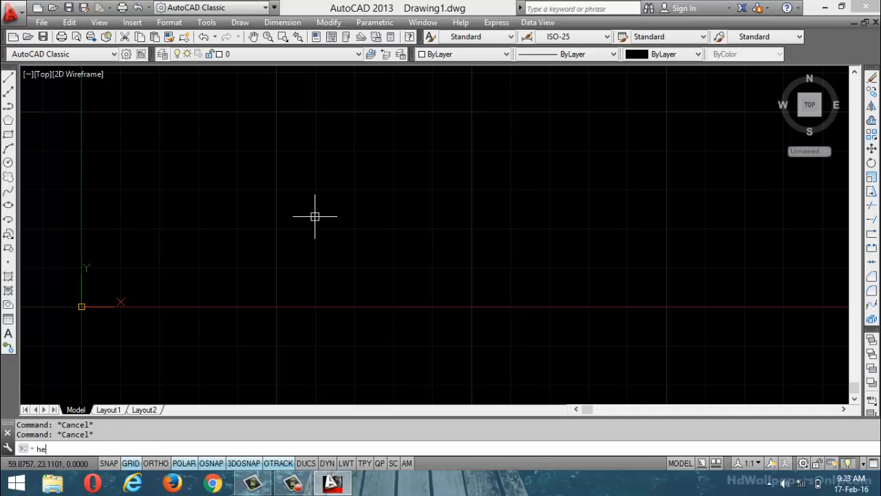
pyautogui.press('Return')
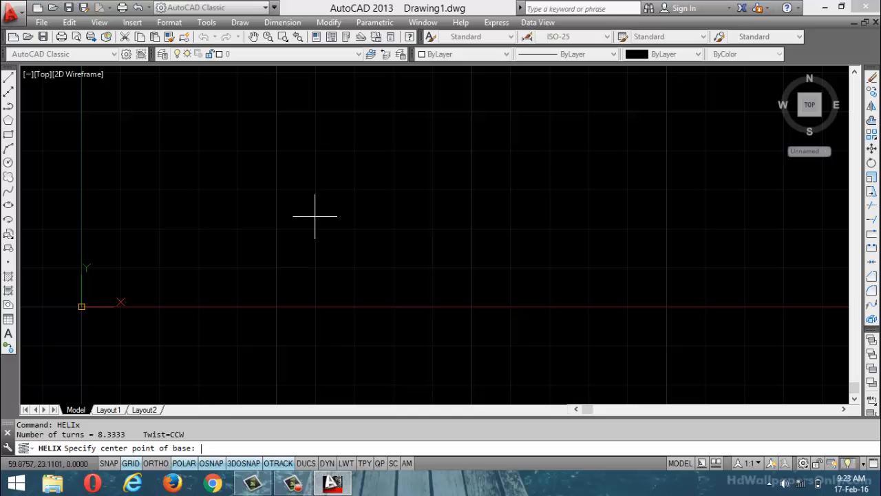
pyautogui.click(459, 234)
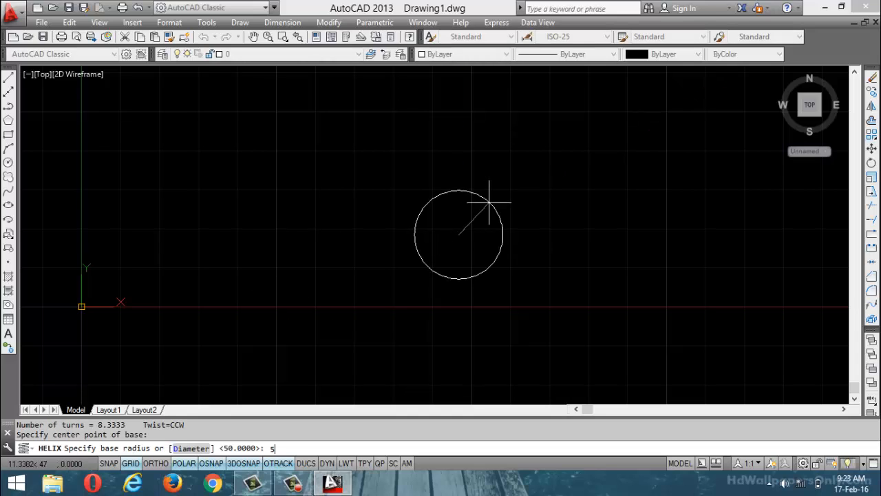
pyautogui.write('50')
pyautogui.press('Return')
pyautogui.write('50')
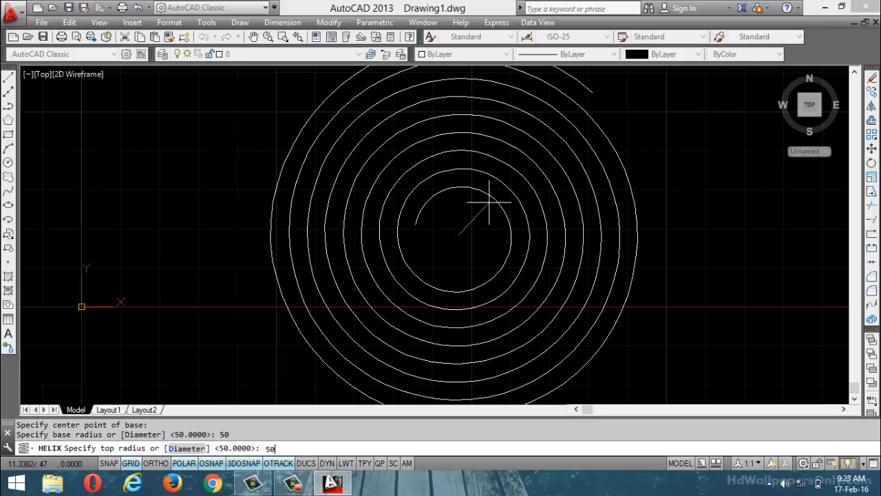
pyautogui.press('Return')
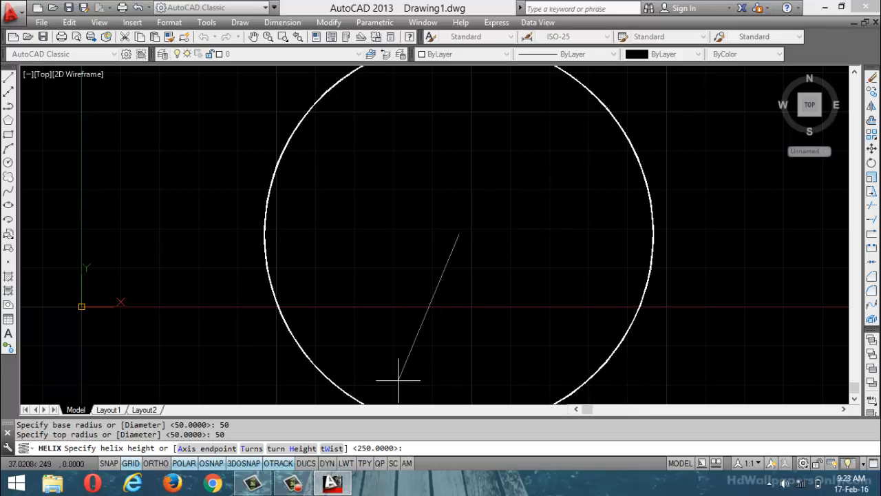
# - Finish the helix with a turn height of 20, a CW twist direction and a helix height of 200
pyautogui.write('H')
pyautogui.press('Return')
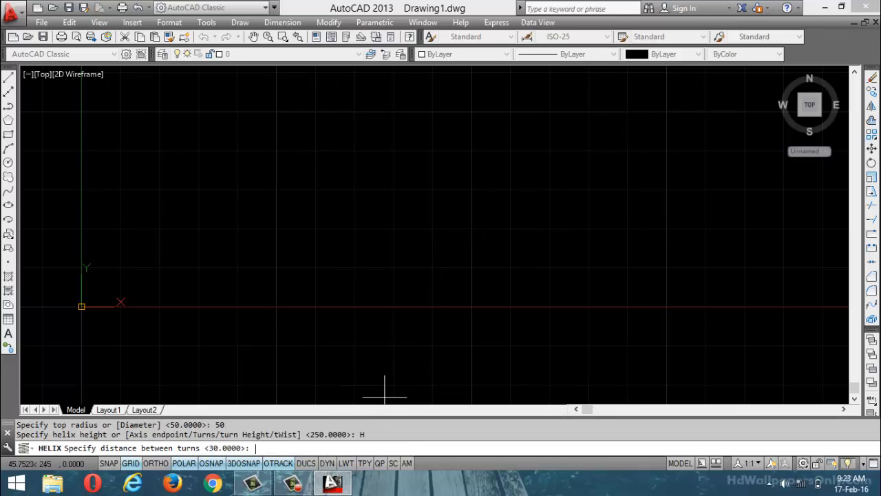
pyautogui.write('20')
pyautogui.press('Return')
pyautogui.write('W')
pyautogui.press('Return')
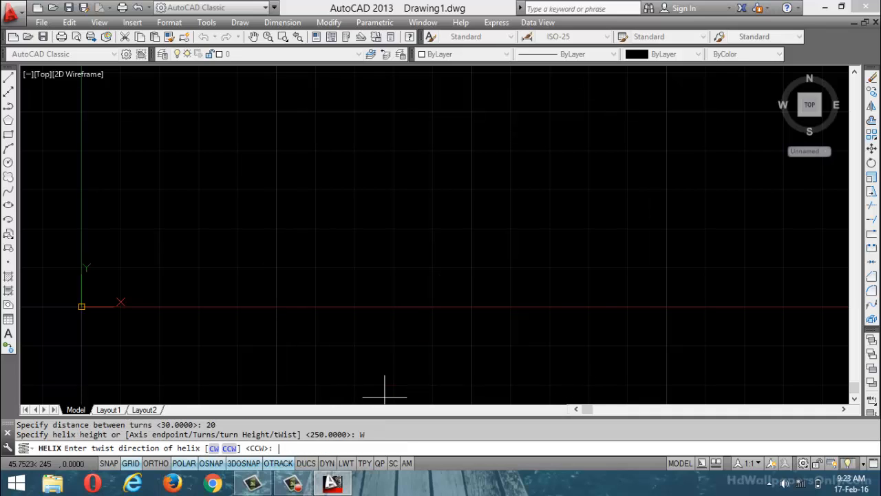
pyautogui.press('Return')
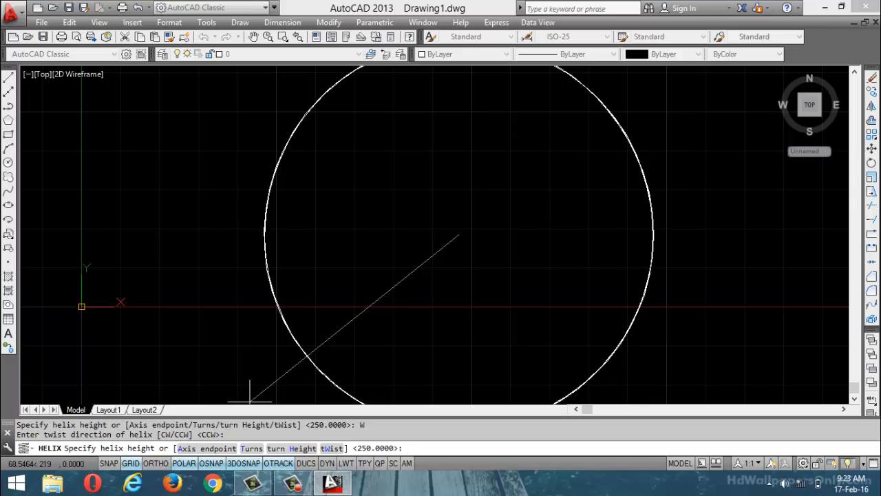
pyautogui.write('200')
pyautogui.press('Return')
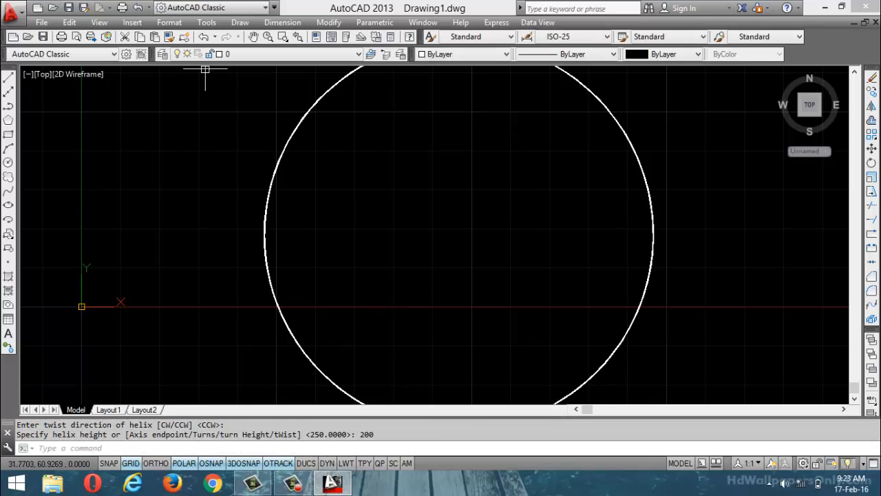
# - Examine the clockwise helix in the SW Isometric view, then restore the Top view
pyautogui.click(41, 74)
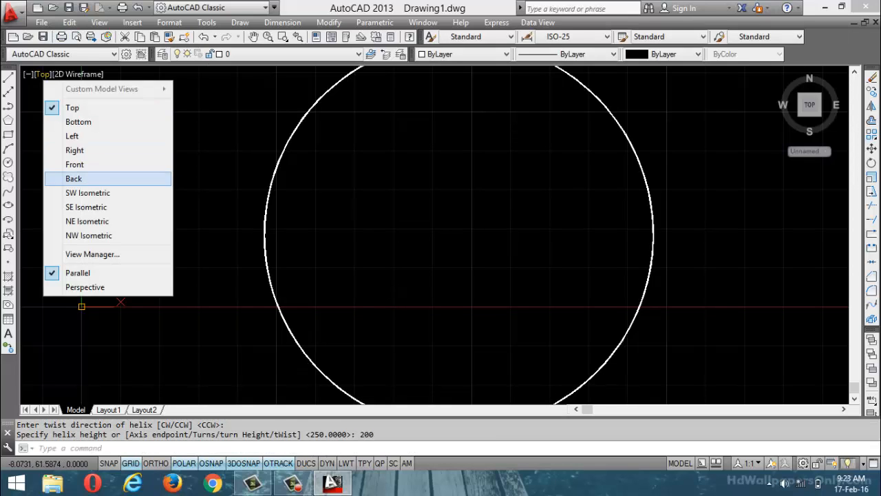
pyautogui.click(88, 192)
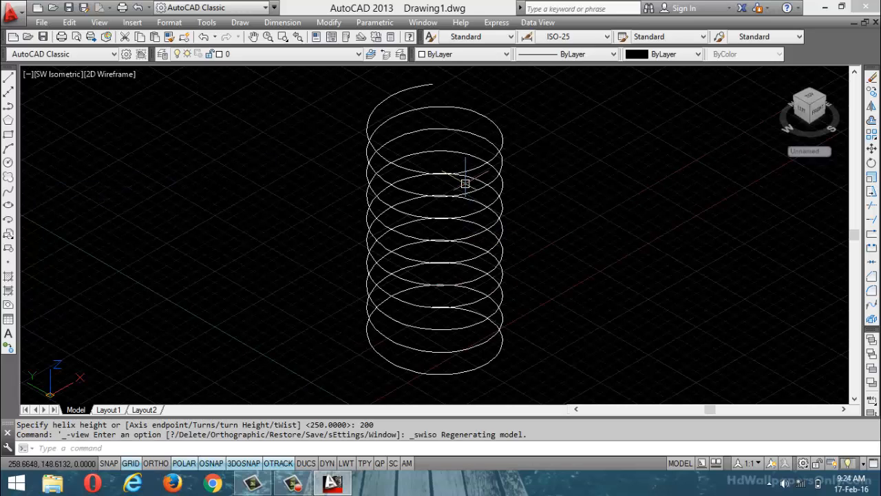
pyautogui.moveTo(471, 187)
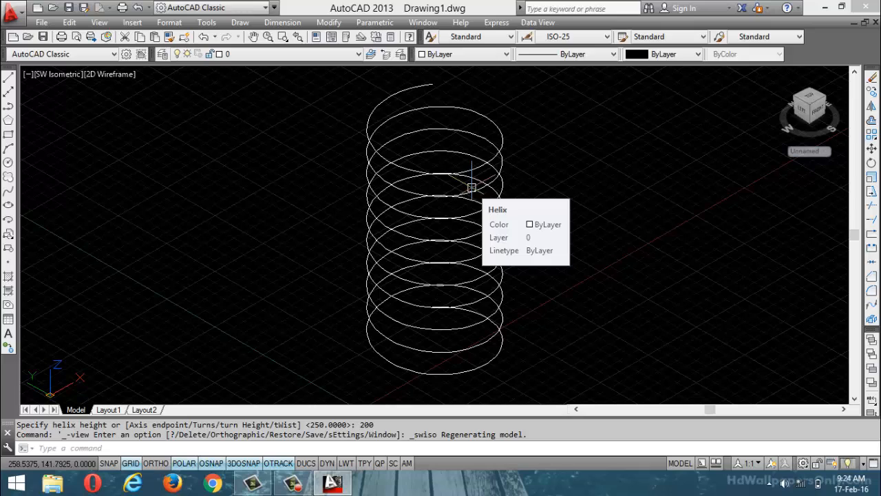
pyautogui.press('Escape')
pyautogui.press('Escape')
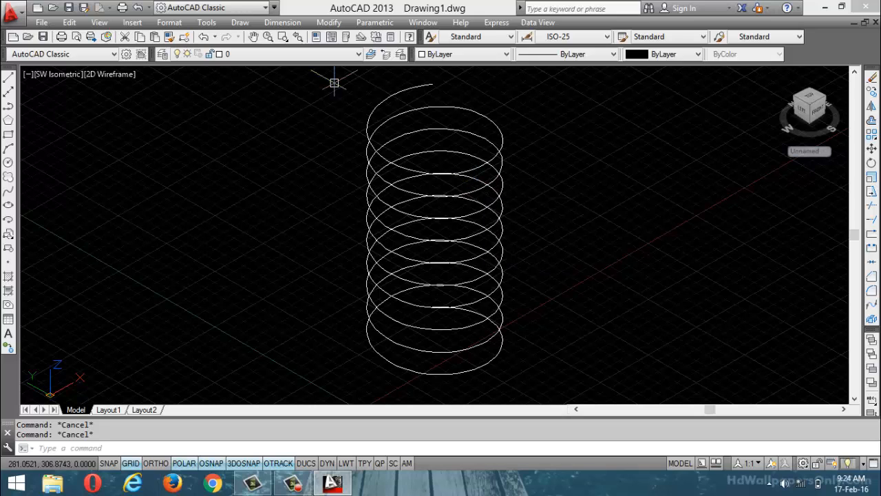
pyautogui.click(57, 74)
pyautogui.click(81, 107)
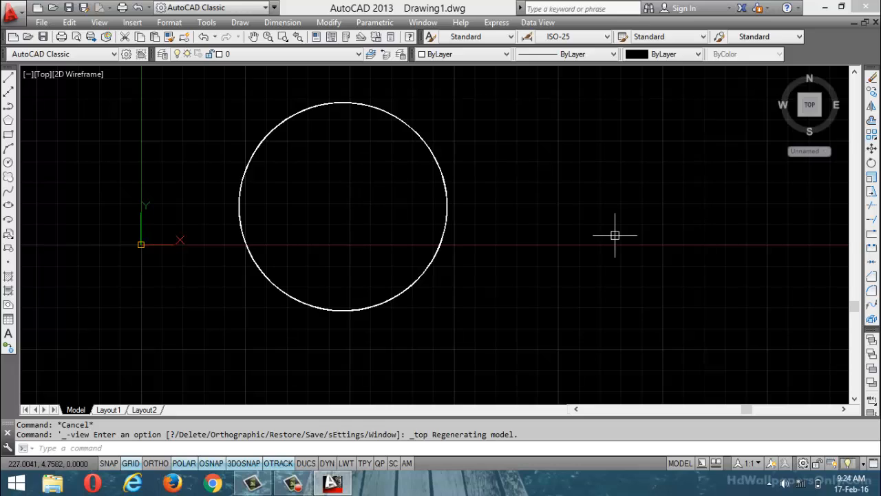
# - Begin a second helix to the right of the existing one with a base radius of 100 and a top radius of 50
pyautogui.write('HELIX')
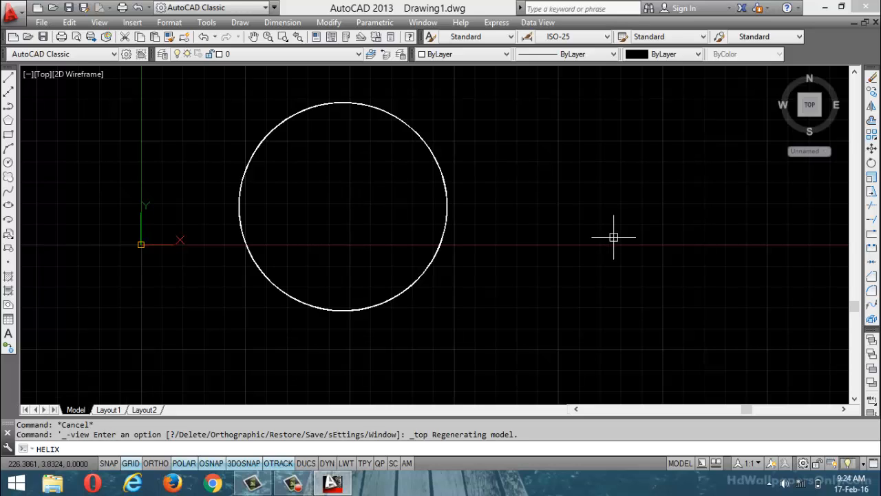
pyautogui.press('Return')
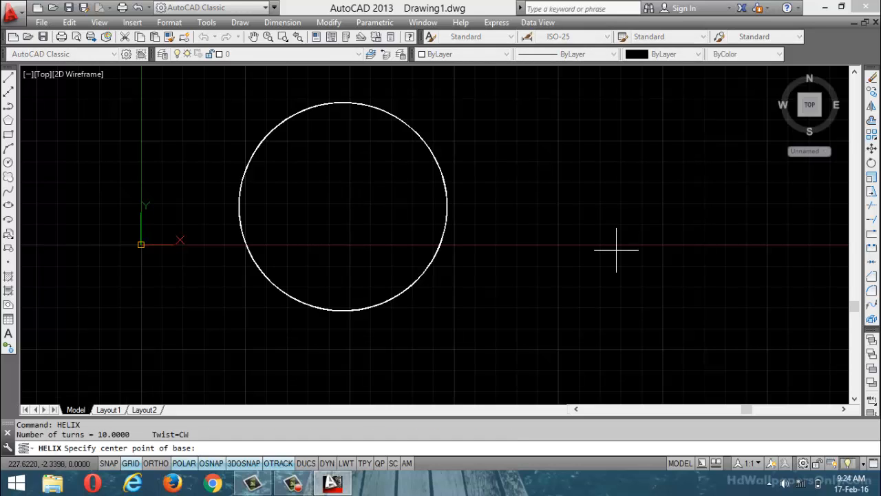
pyautogui.click(624, 247)
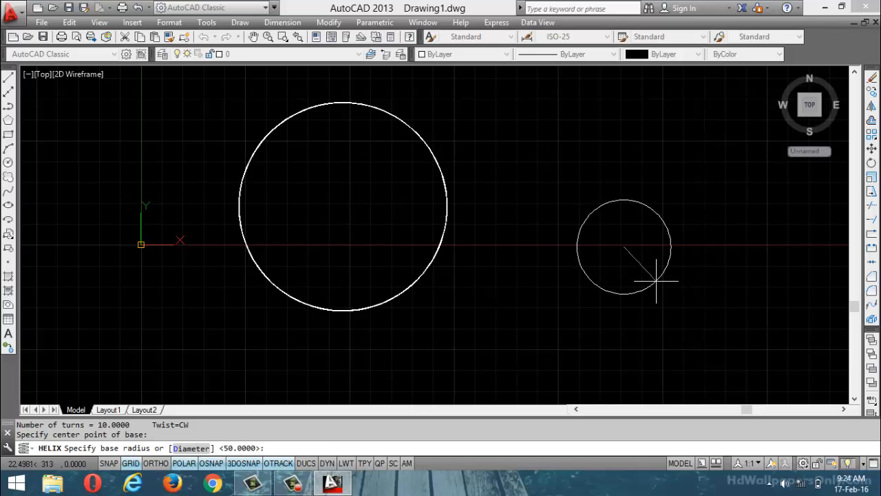
pyautogui.write('100')
pyautogui.press('Return')
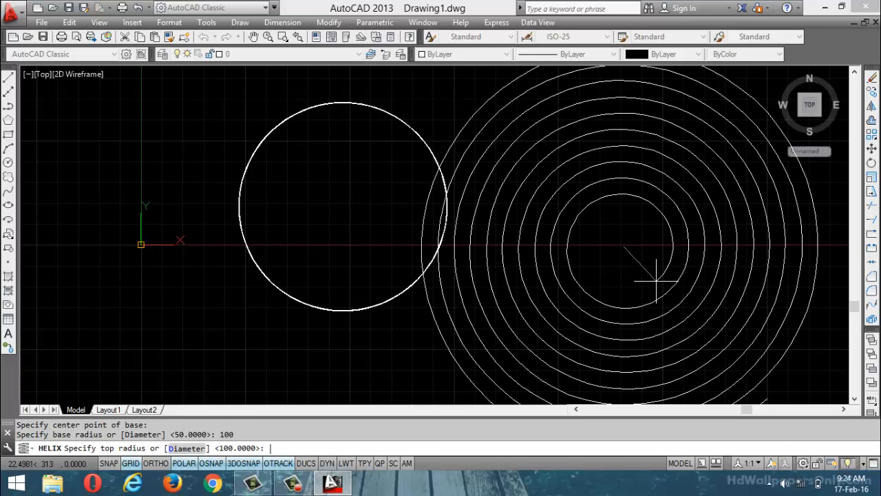
pyautogui.write('50')
pyautogui.press('Return')
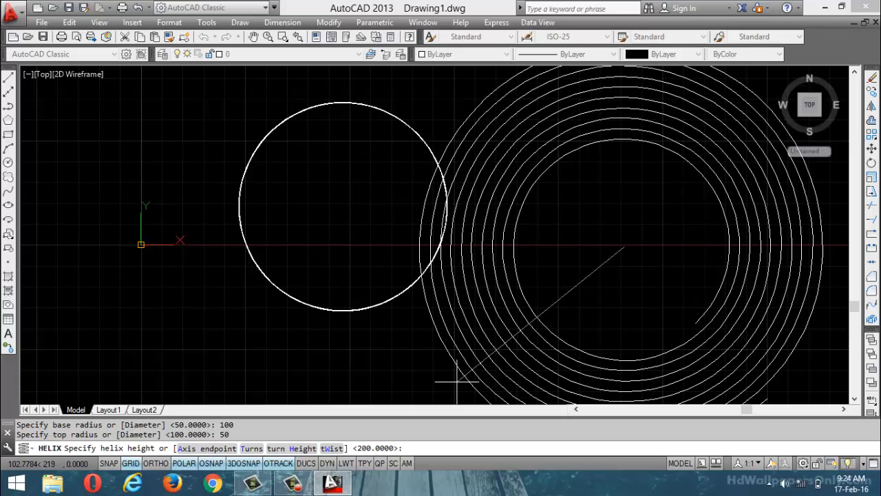
# - Complete the tapered helix with a turn height of 10 and a helix height of 200
pyautogui.write('H')
pyautogui.press('Return')
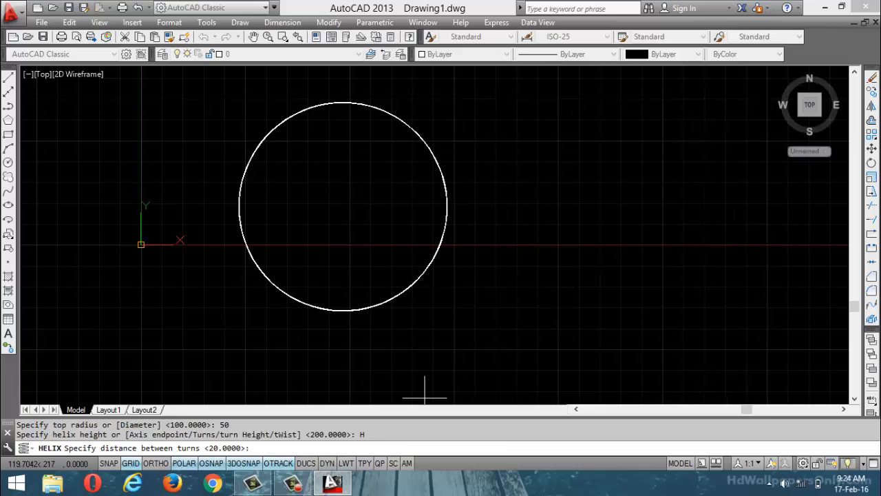
pyautogui.write('10')
pyautogui.press('Return')
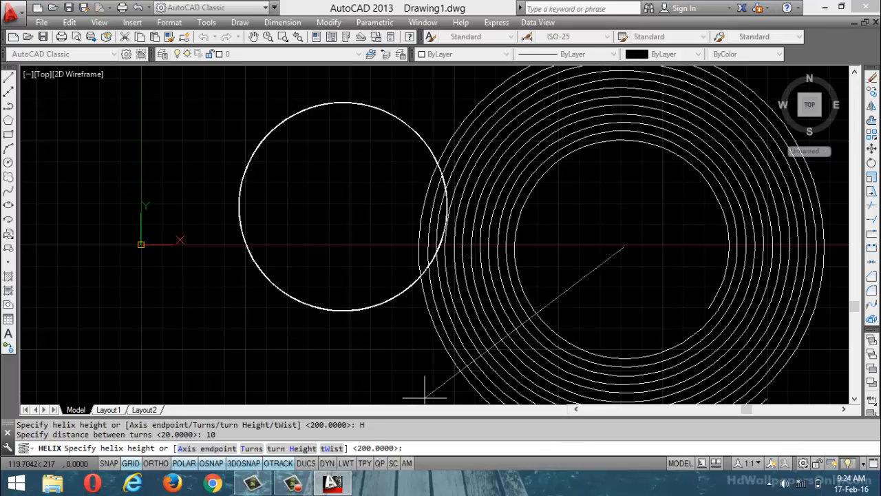
pyautogui.write('200')
pyautogui.press('Return')
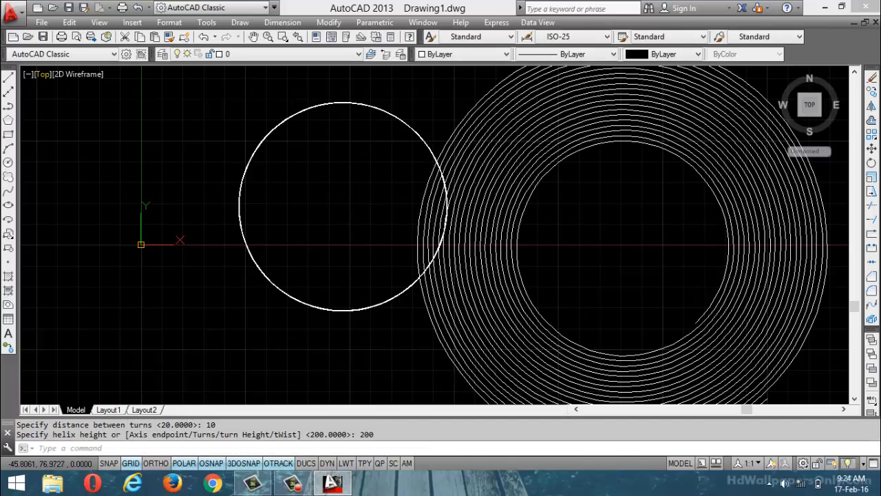
# - Examine the straight and tapered helices in the SW Isometric view and by orbiting towards the front, then restore the Top view
pyautogui.click(42, 73)
pyautogui.click(80, 193)
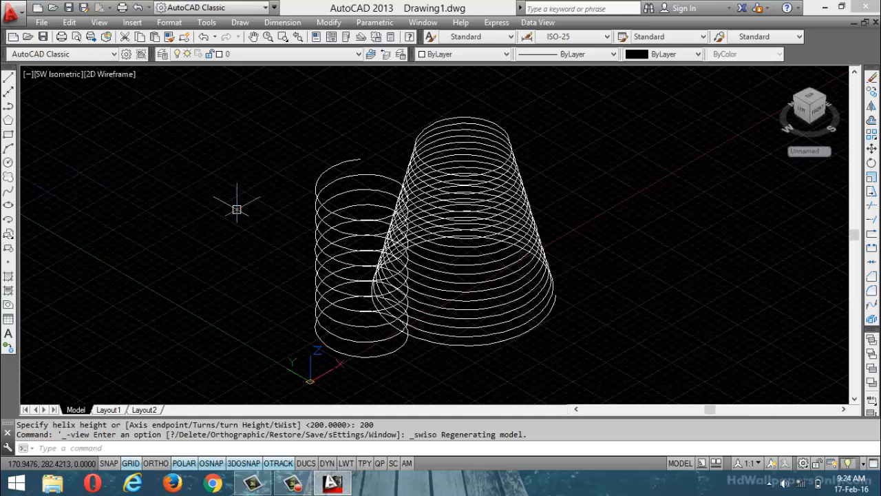
pyautogui.write('Od')
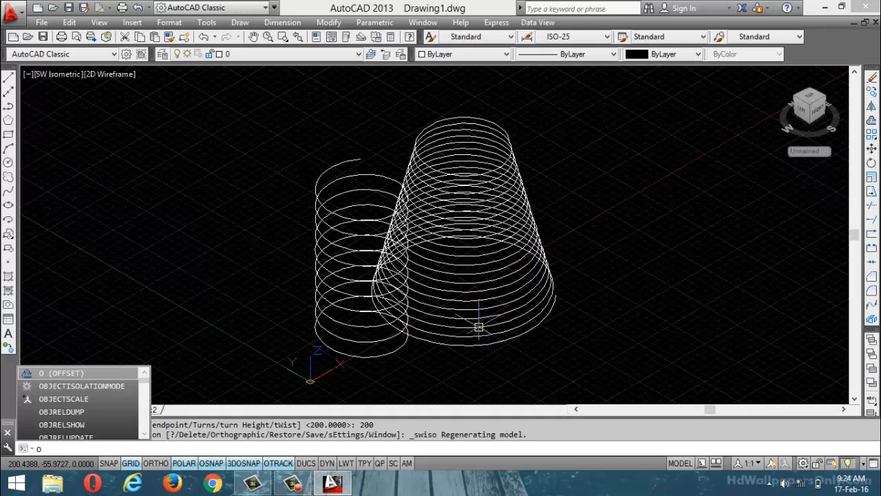
pyautogui.press('BackSpace')
pyautogui.write('rbit')
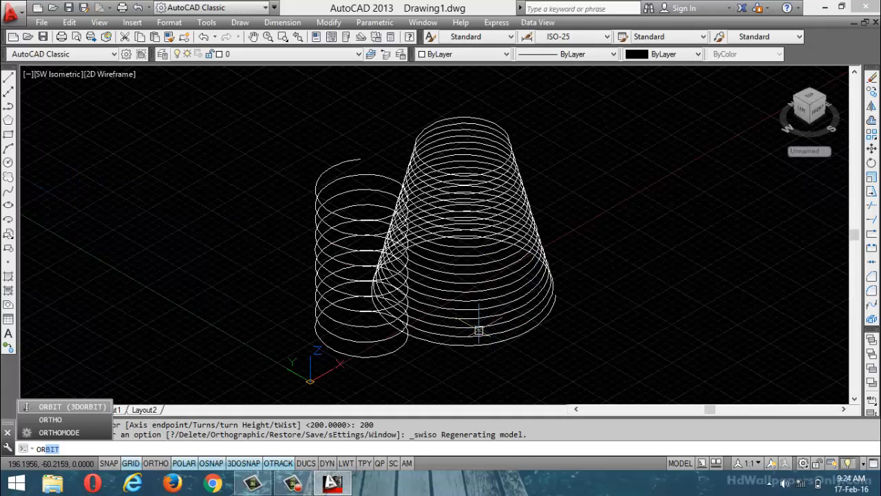
pyautogui.press('Return')
pyautogui.moveTo(454, 248); pyautogui.dragTo(358, 200)
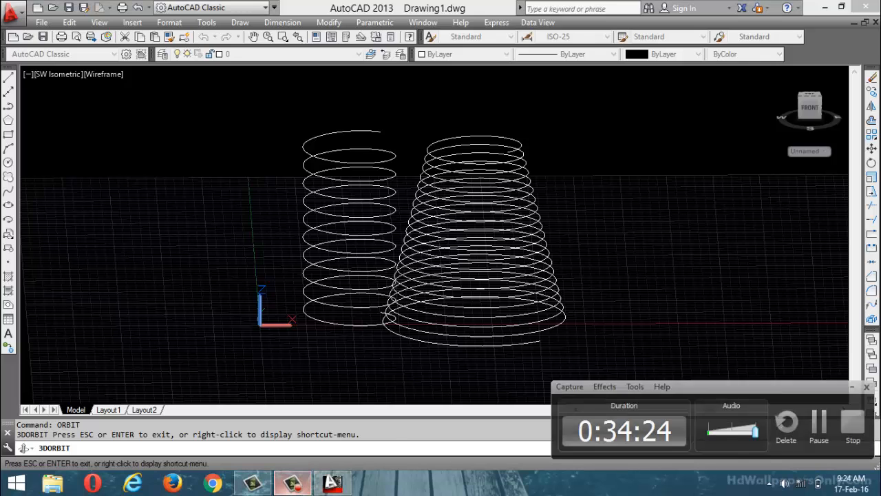
pyautogui.press('Escape')
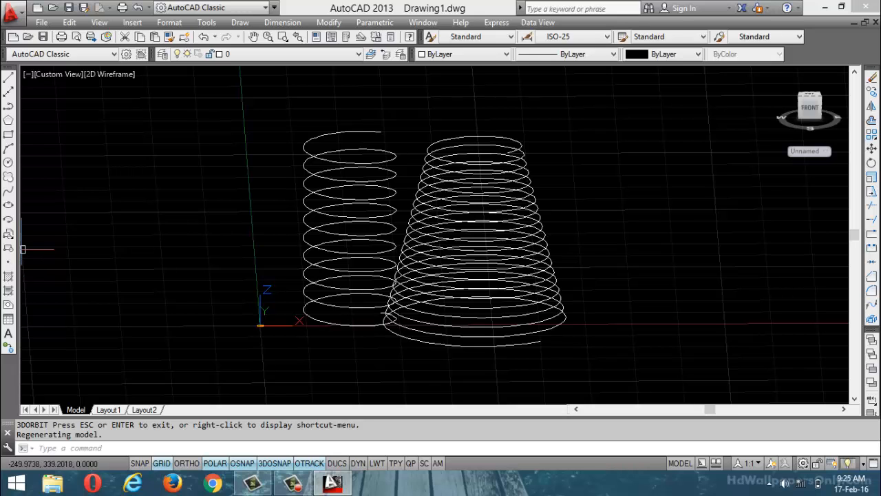
pyautogui.click(59, 73)
pyautogui.click(96, 107)
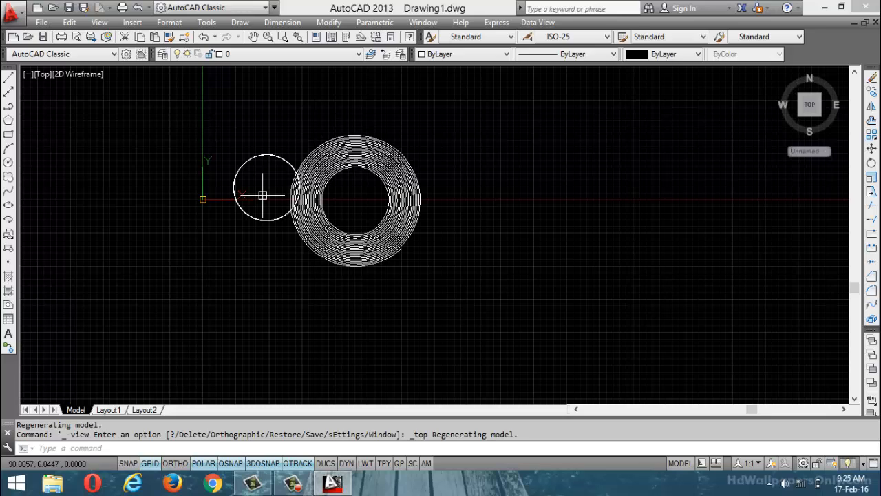
# - Draw a clockwise (CW) helix to the right of the tapered one, with base and top radii of 100 and a height of 200
pyautogui.press('Escape')
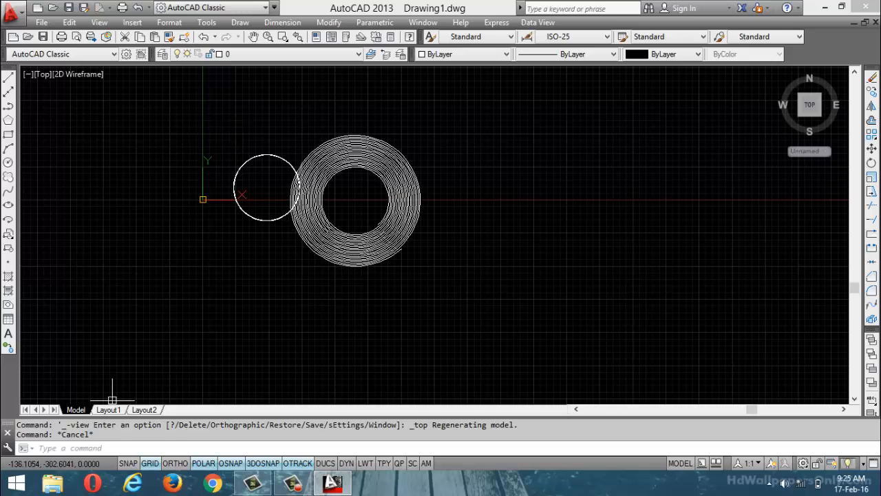
pyautogui.write('h')
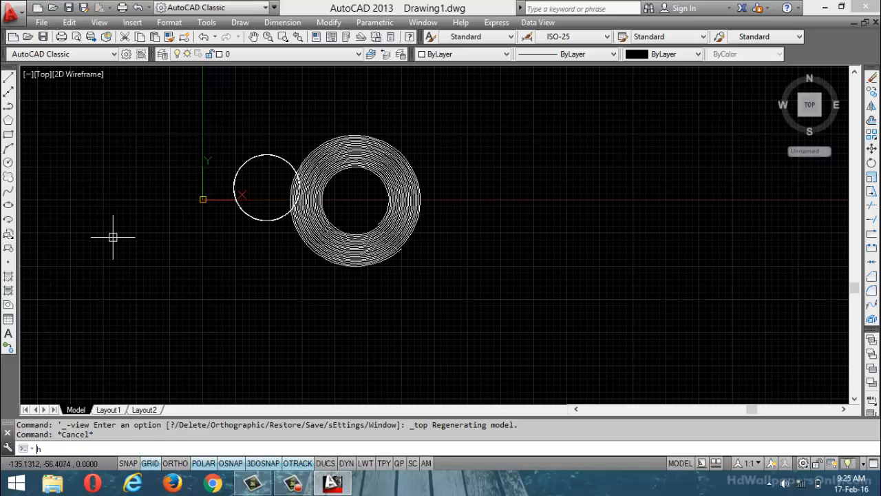
pyautogui.press('Escape')
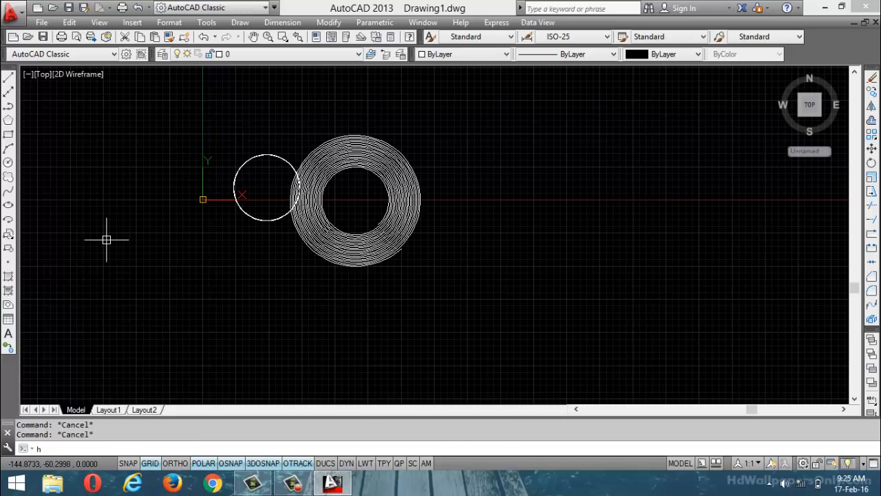
pyautogui.write('helix')
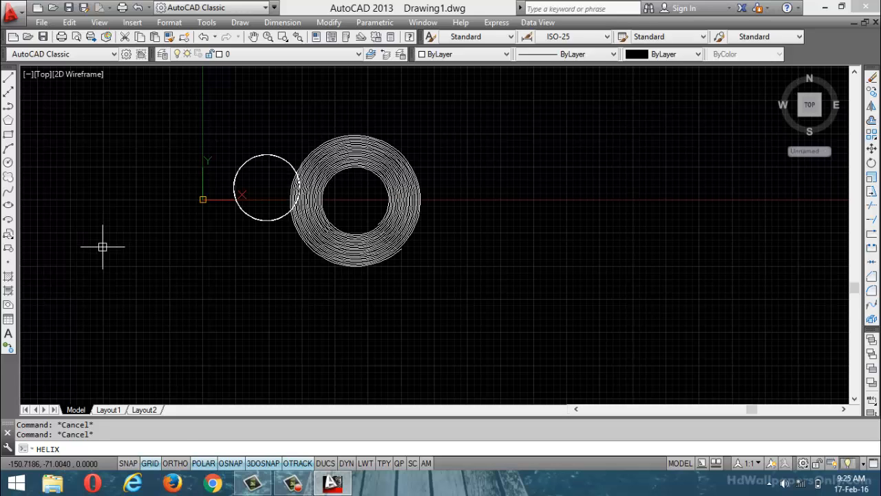
pyautogui.press('Return')
pyautogui.click(575, 249)
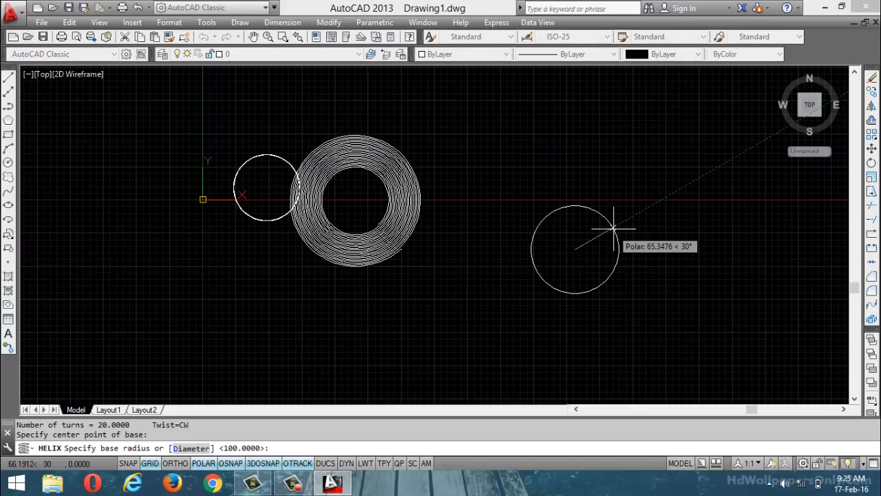
pyautogui.press('Return')
pyautogui.press('Return')
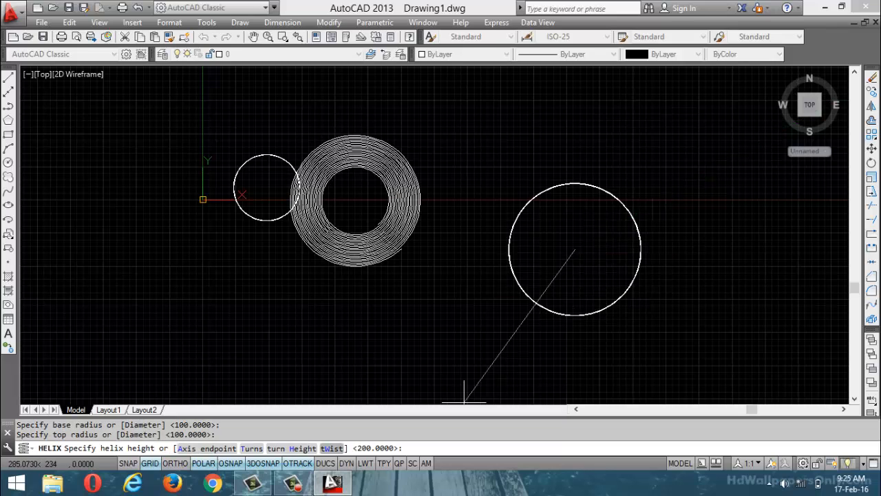
pyautogui.write('W')
pyautogui.press('Return')
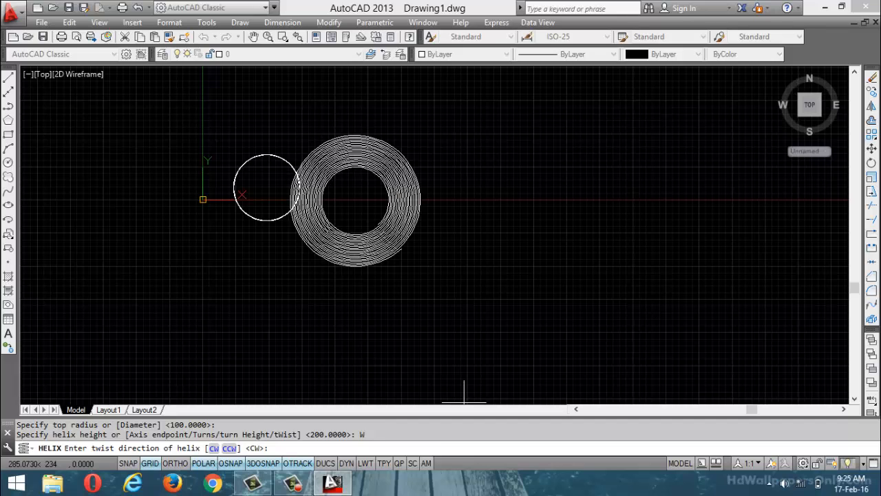
pyautogui.click(214, 449)
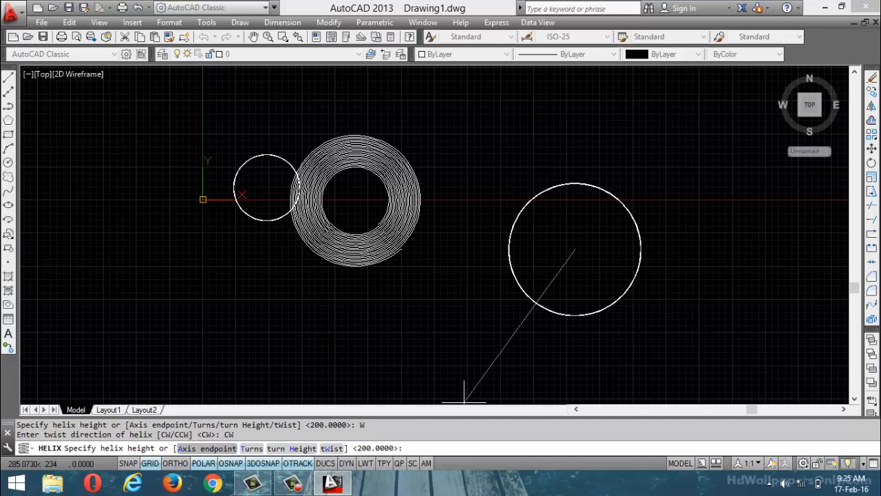
pyautogui.click(538, 307)
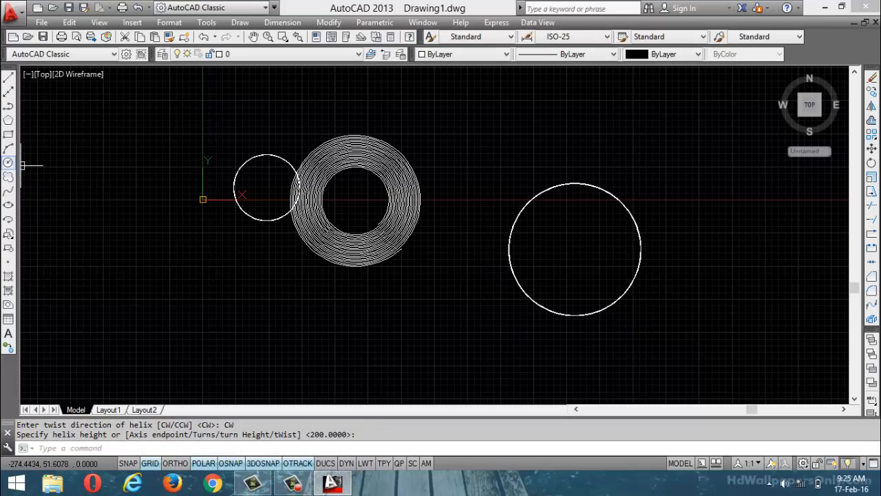
# - Draw a counterclockwise (CCW) helix to the lower right of the clockwise one, with base and top radii of 100 and a height of 200
pyautogui.press('Return')
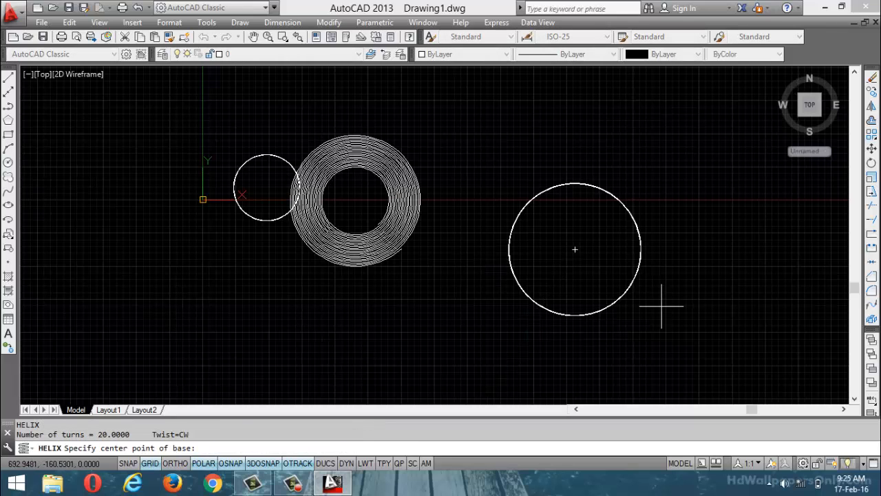
pyautogui.click(781, 308)
pyautogui.click(791, 262)
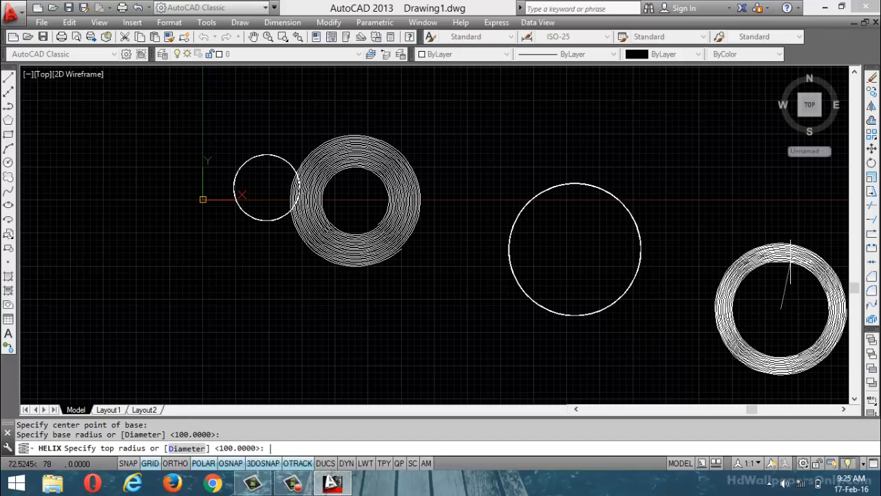
pyautogui.press('Return')
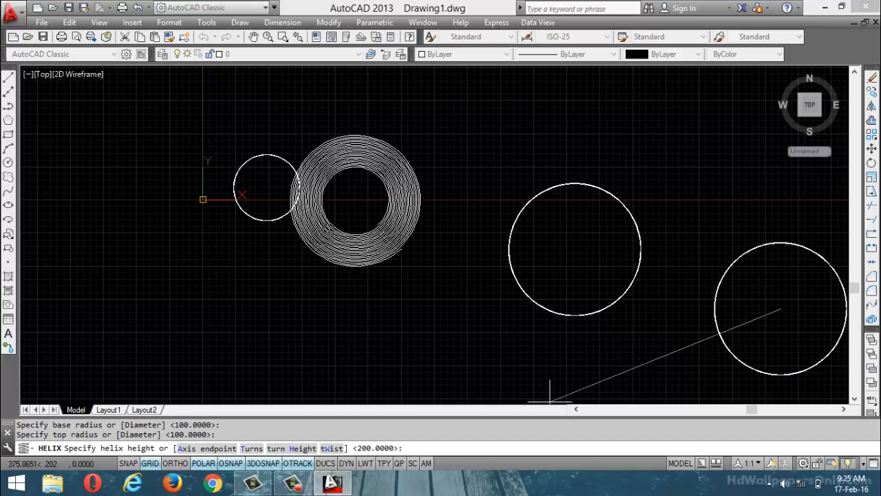
pyautogui.write('W')
pyautogui.press('Return')
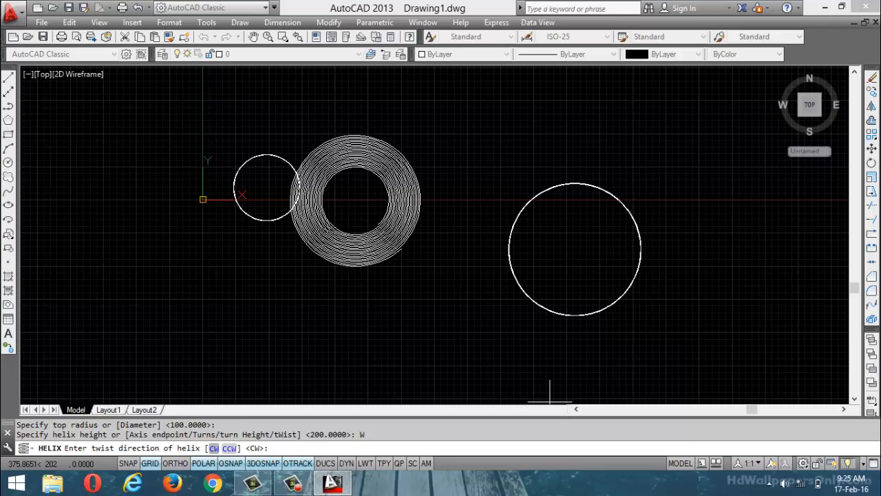
pyautogui.click(229, 447)
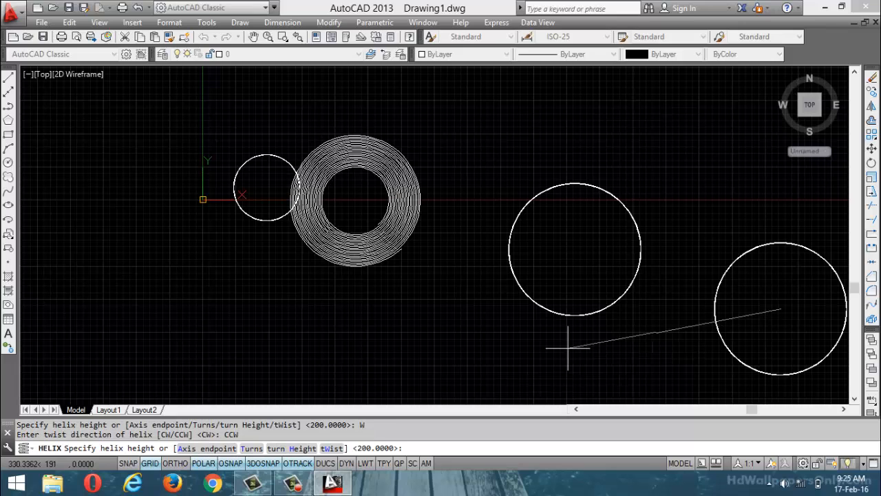
pyautogui.press('Return')
# - Add another CCW helix below the tapered helix, with base and top radii of 100 and a height of 200
pyautogui.press('Return')
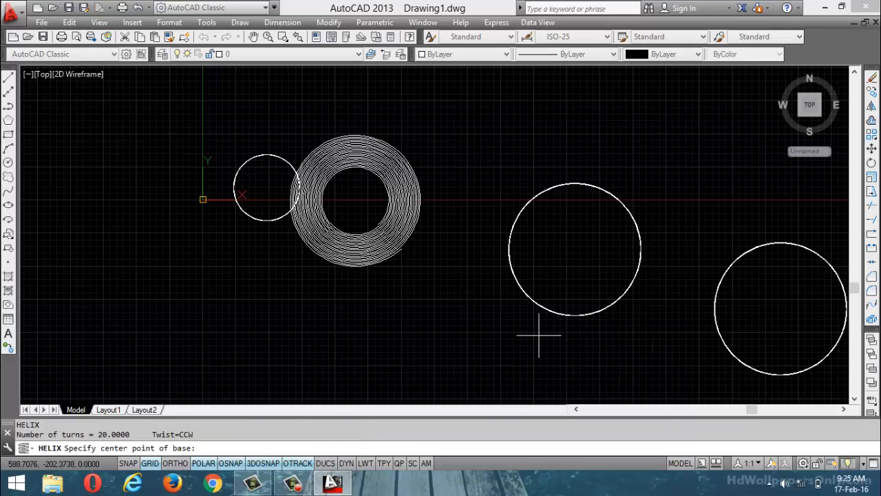
pyautogui.click(303, 323)
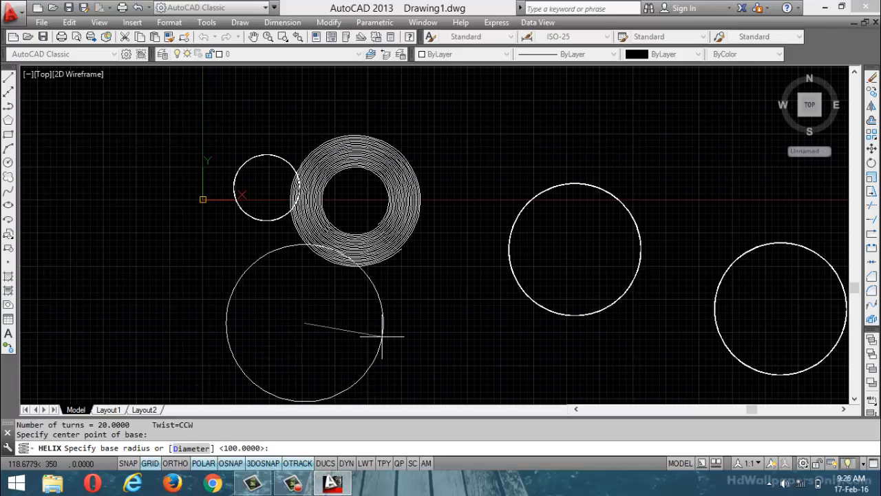
pyautogui.click(382, 336)
pyautogui.click(372, 344)
pyautogui.write('w')
pyautogui.press('Return')
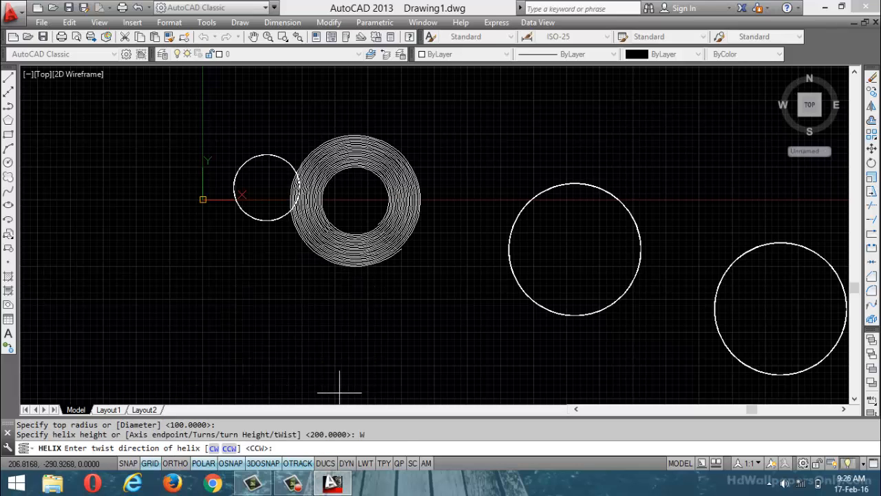
pyautogui.write('ccw')
pyautogui.press('Return')
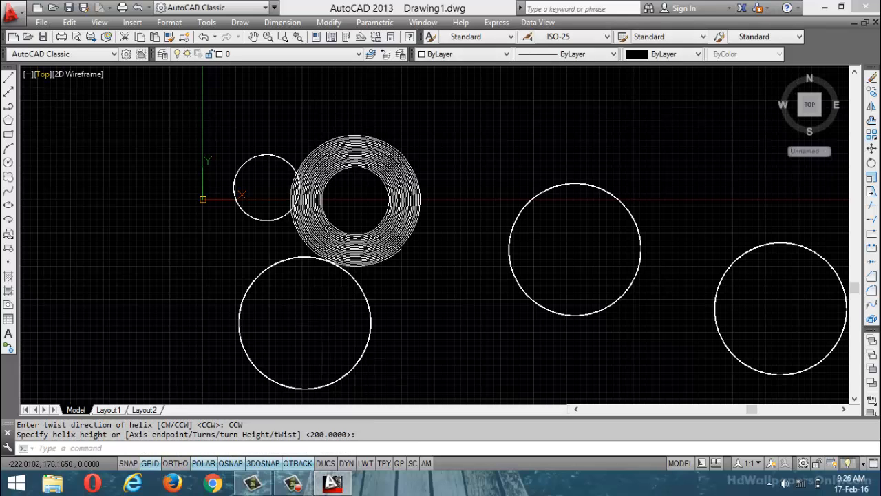
# - Compare the twist directions of the new helices in the SW Isometric view, orbiting towards the front for a closer look
pyautogui.click(44, 74)
pyautogui.click(75, 192)
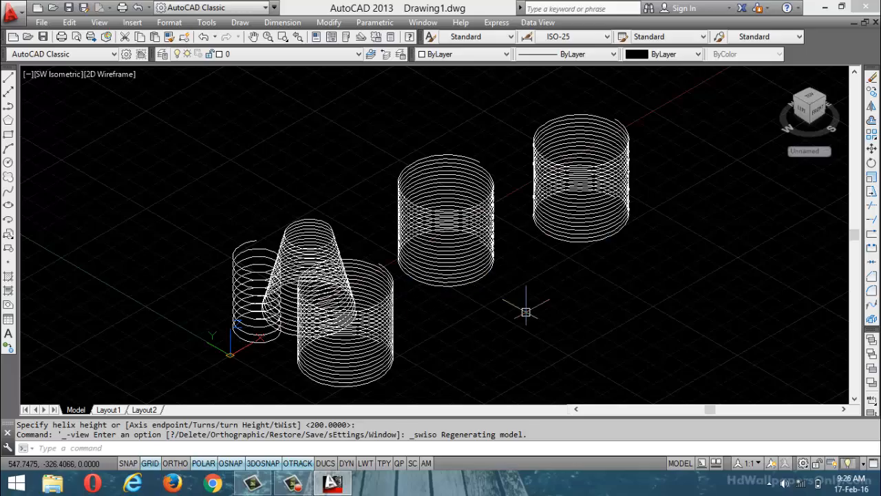
pyautogui.press('Escape')
pyautogui.write('orbit')
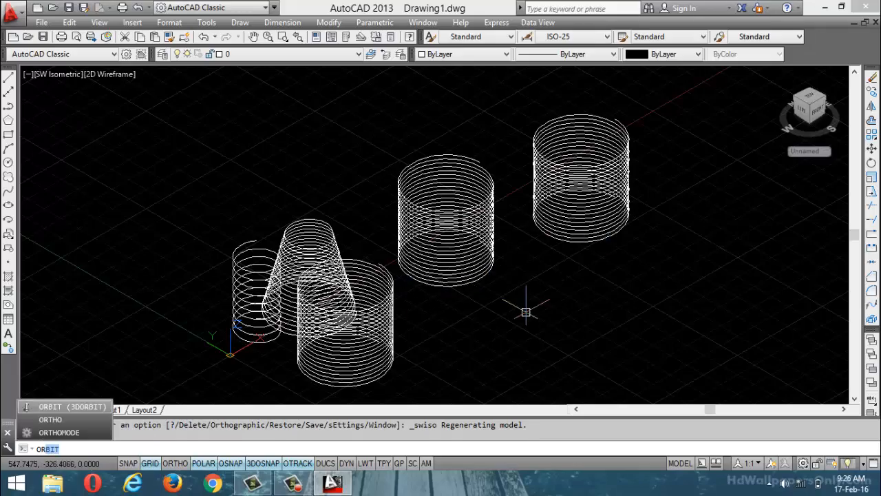
pyautogui.press('Return')
pyautogui.moveTo(482, 276); pyautogui.dragTo(344, 236)
pyautogui.scroll(4, 529, 295)
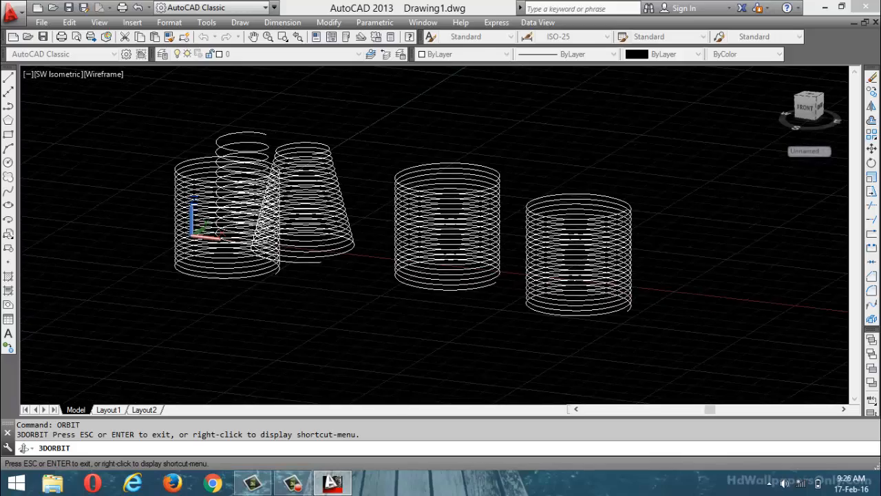
pyautogui.scroll(2, 455, 268)
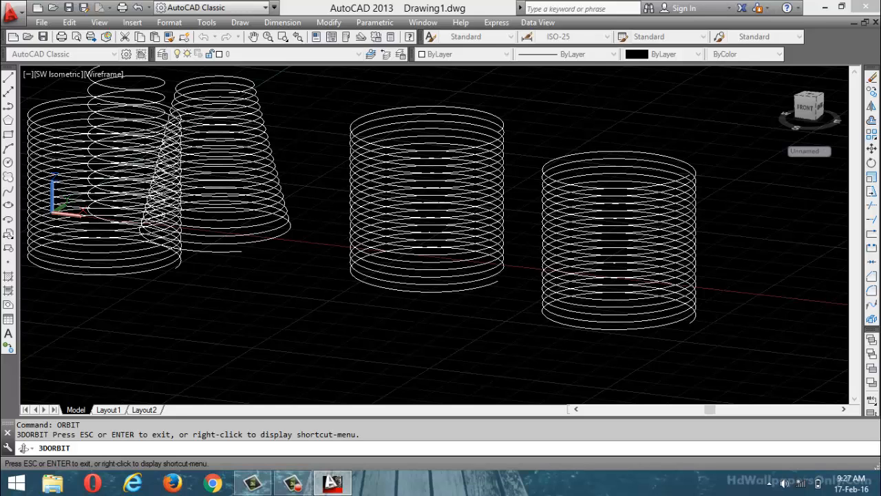
pyautogui.press('Escape')
pyautogui.press('Escape')
pyautogui.press('Escape')
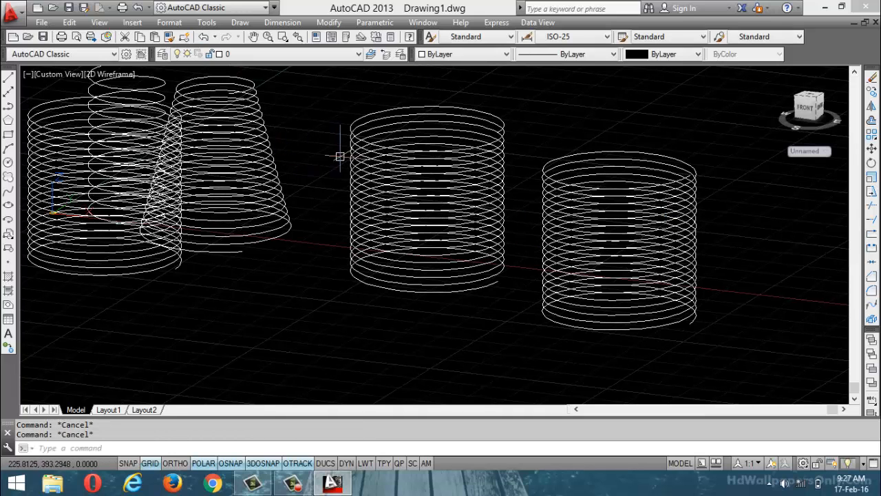
# - Undo all helices and view changes until the drawing is empty in the Top view
pyautogui.click(449, 131)
pyautogui.hotkey('ctrl', 'z')
pyautogui.hotkey('ctrl', 'z')
pyautogui.hotkey('ctrl', 'z')
pyautogui.hotkey('ctrl', 'z')
pyautogui.hotkey('ctrl', 'z')
pyautogui.hotkey('ctrl', 'z')
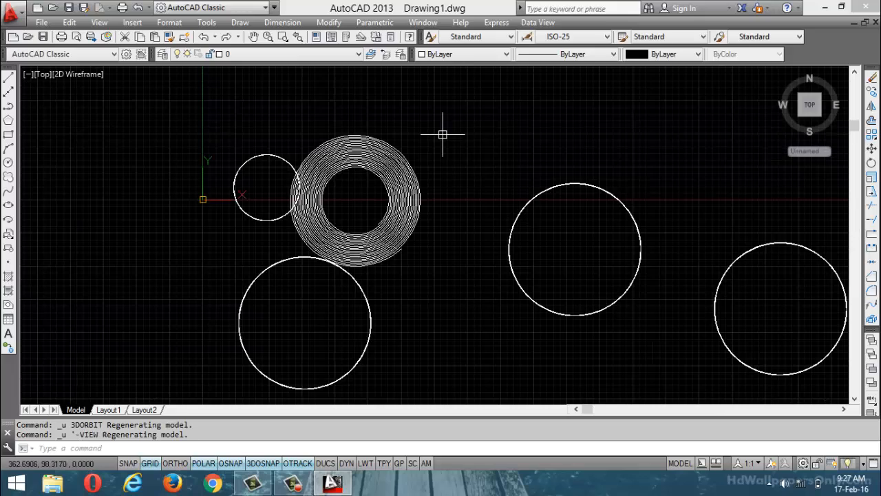
pyautogui.hotkey('ctrl', 'z')
pyautogui.hotkey('ctrl', 'z')
pyautogui.hotkey('ctrl', 'z')
pyautogui.hotkey('ctrl', 'z')
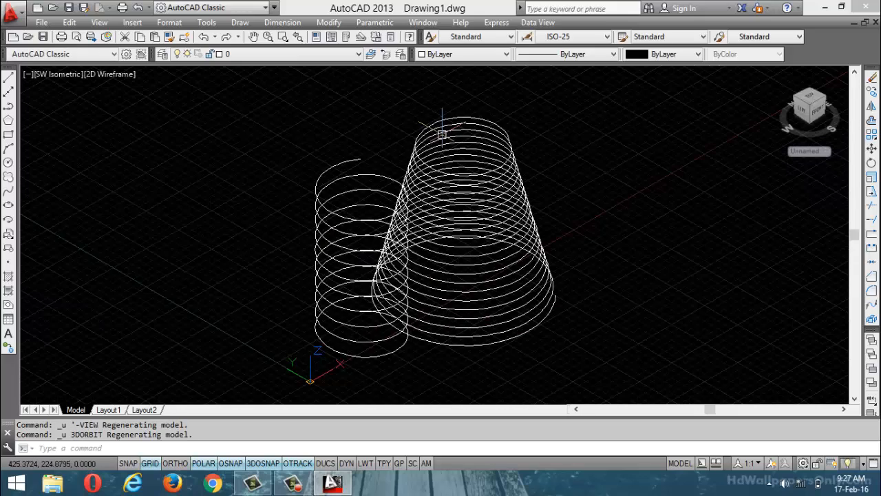
pyautogui.hotkey('ctrl', 'z')
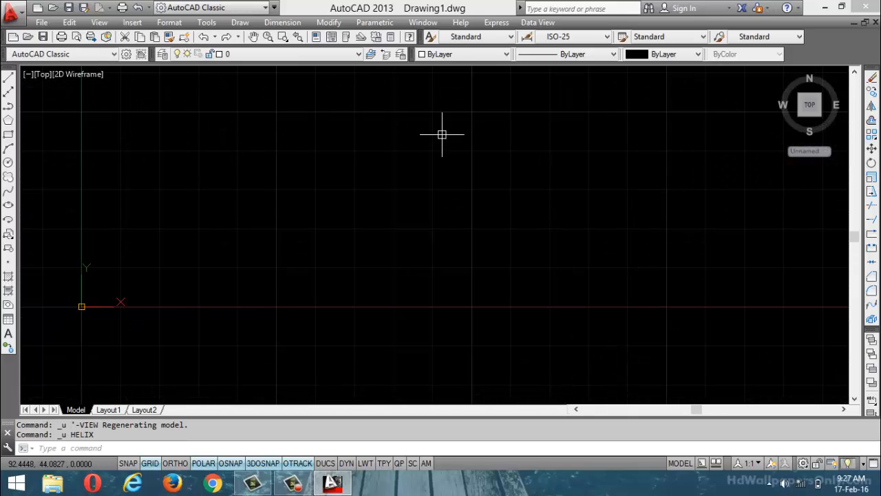
pyautogui.click(239, 22)
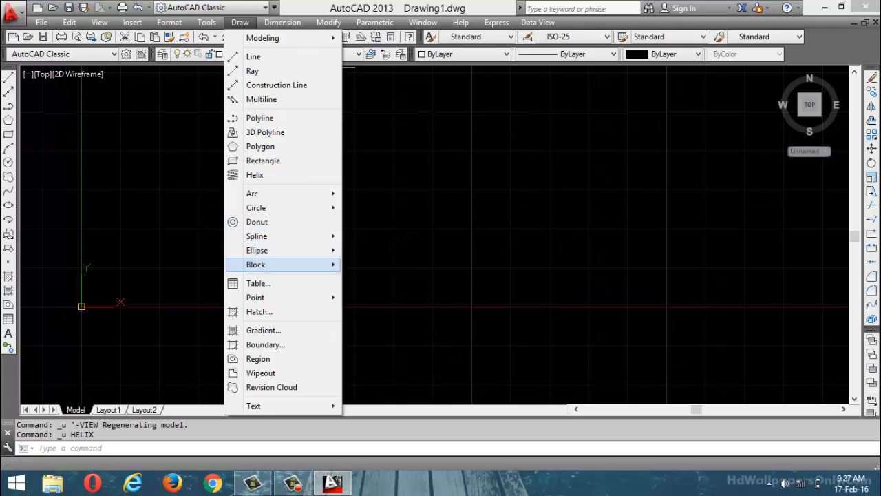
pyautogui.moveTo(276, 264)
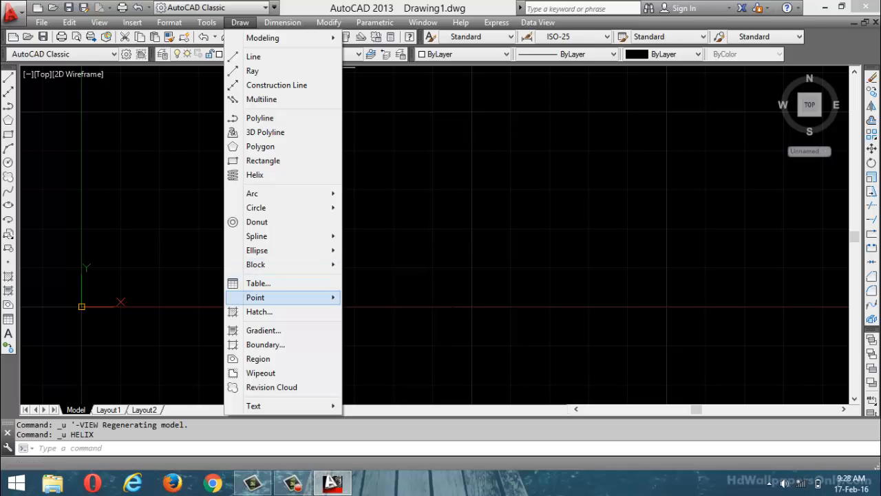
pyautogui.moveTo(276, 297)
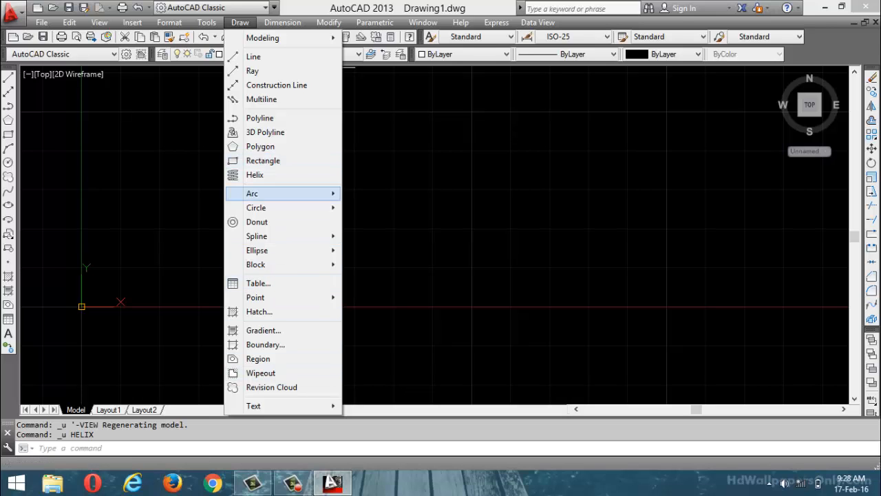
pyautogui.moveTo(282, 23)
pyautogui.moveTo(328, 22)
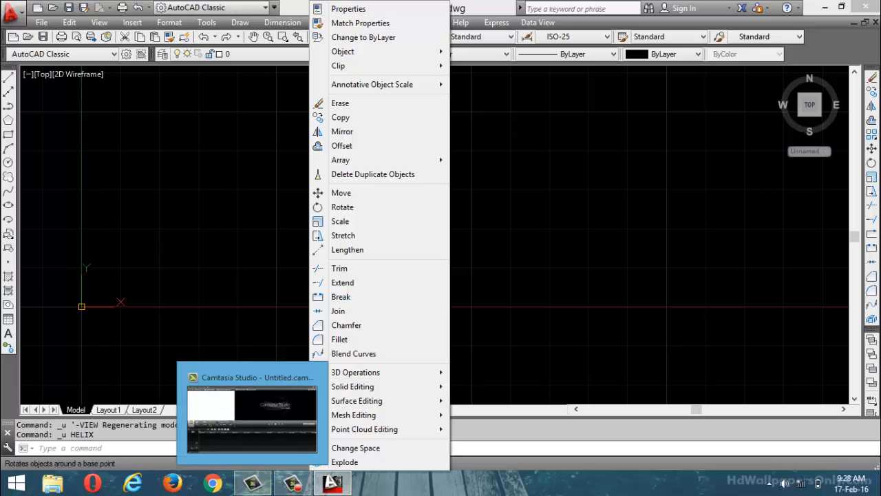
pyautogui.click(252, 484)
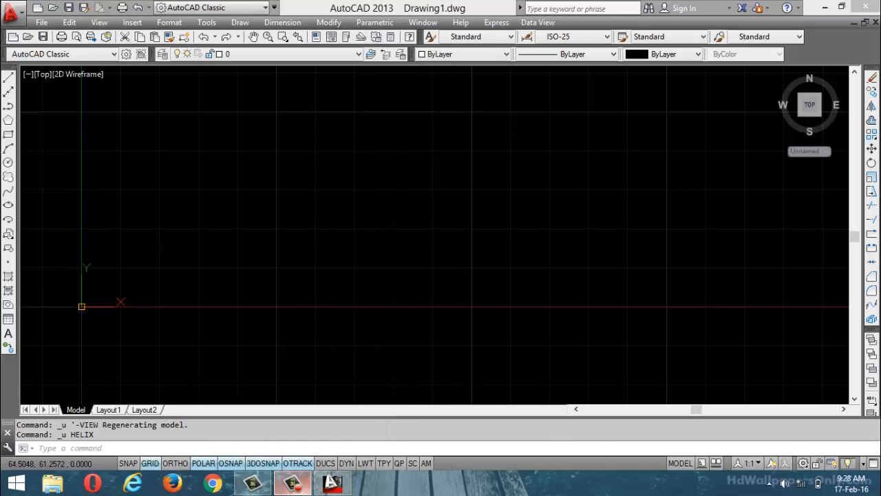
pyautogui.click(294, 483)
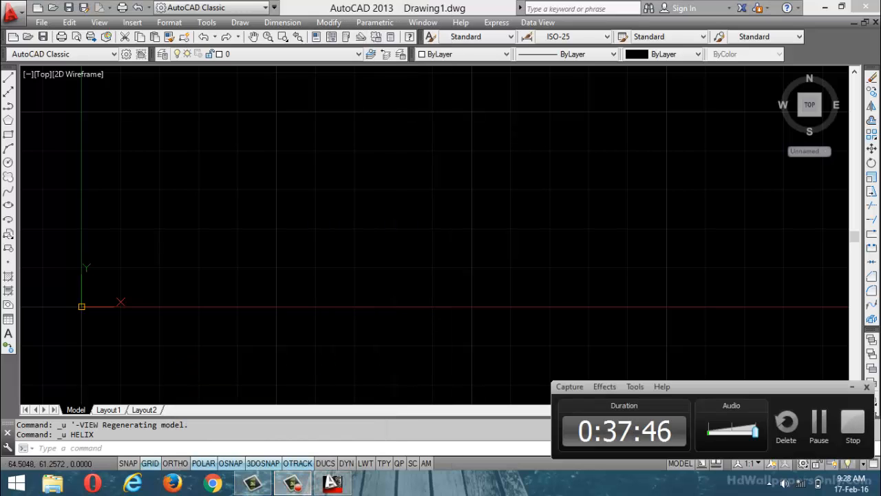